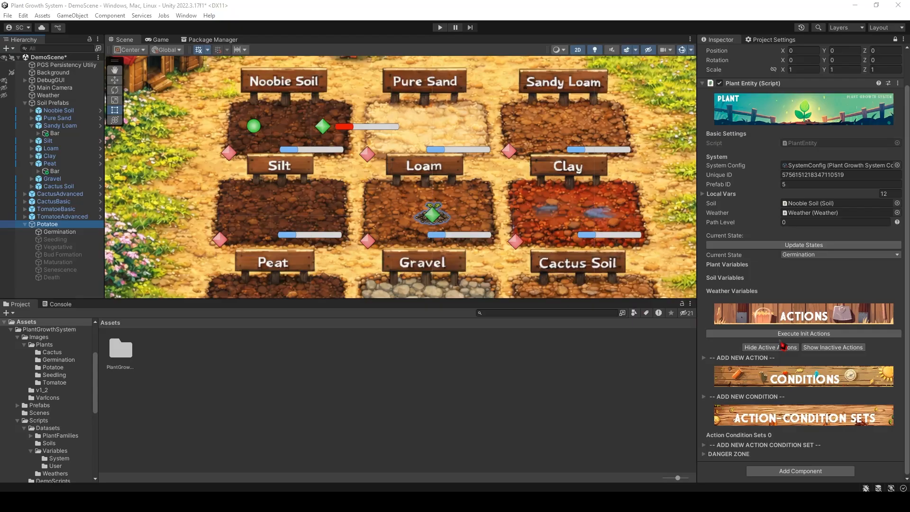
Set up a new Potatoe action that applies to Health with a constant value of 100 and the SET operation.
click(734, 360)
scroll(737, 362, down, 3)
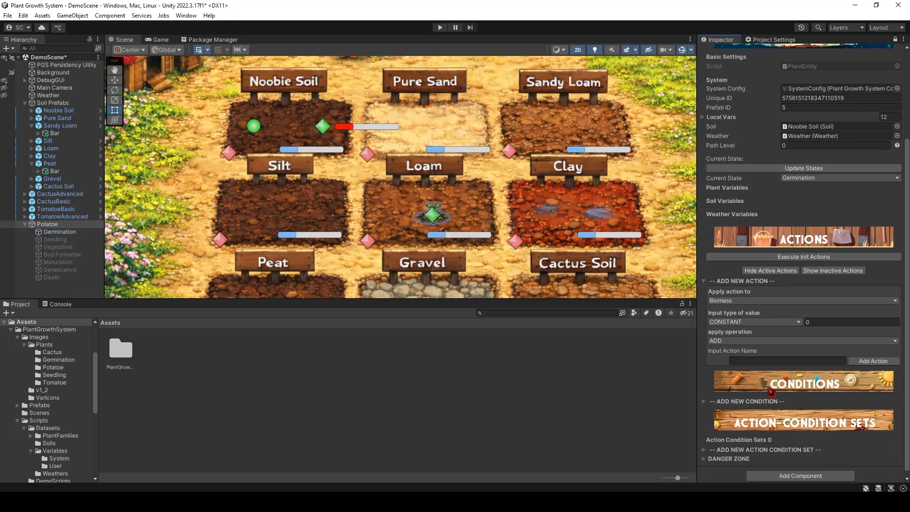
click(749, 302)
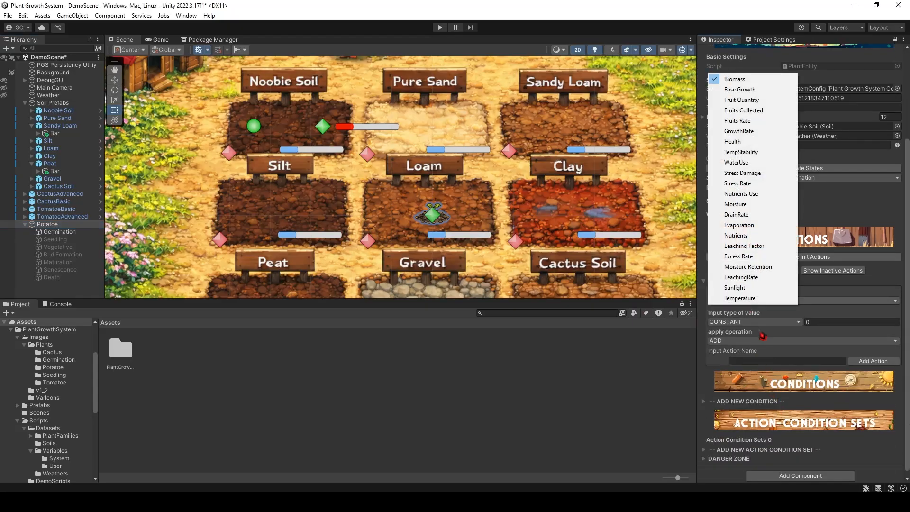
click(756, 141)
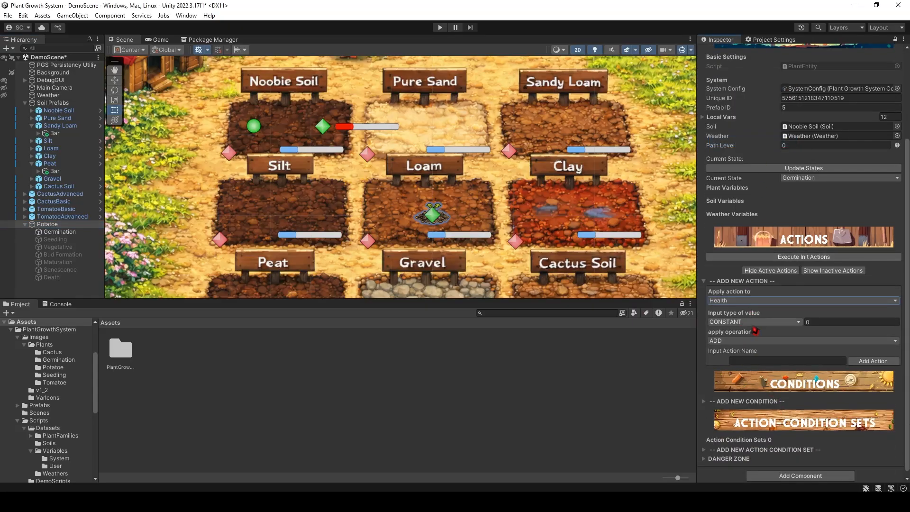
click(835, 322)
scroll(831, 336, up, 1)
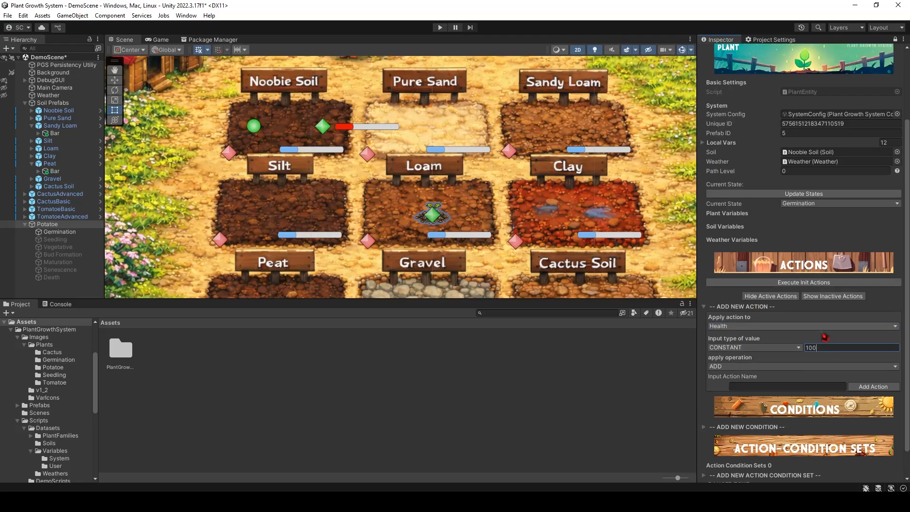
click(775, 367)
click(729, 450)
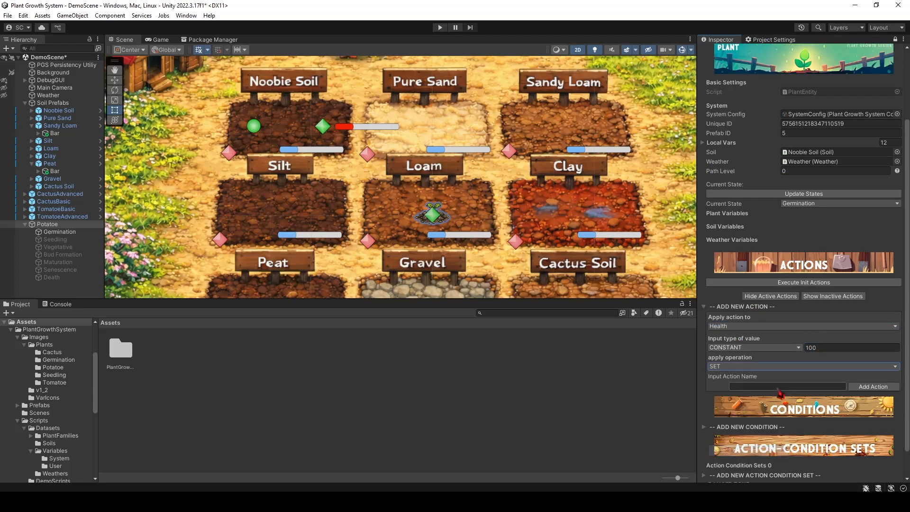
Add the action under the name Set Initial Health and mark it as an init action.
scroll(758, 403, down, 1)
click(766, 356)
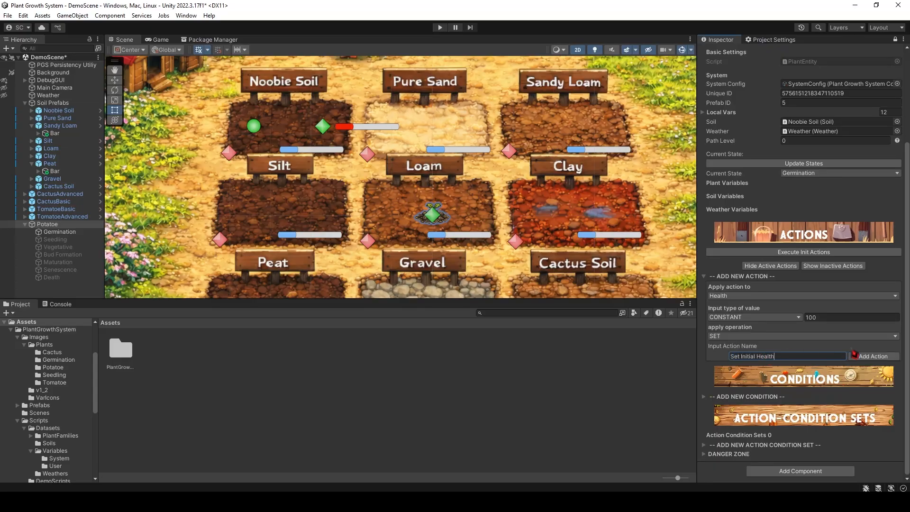
click(874, 356)
click(808, 266)
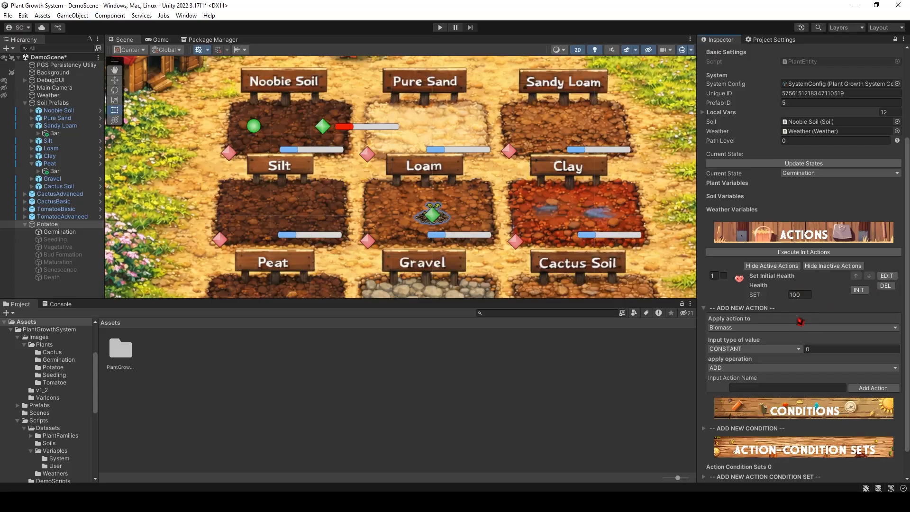
click(859, 290)
click(56, 134)
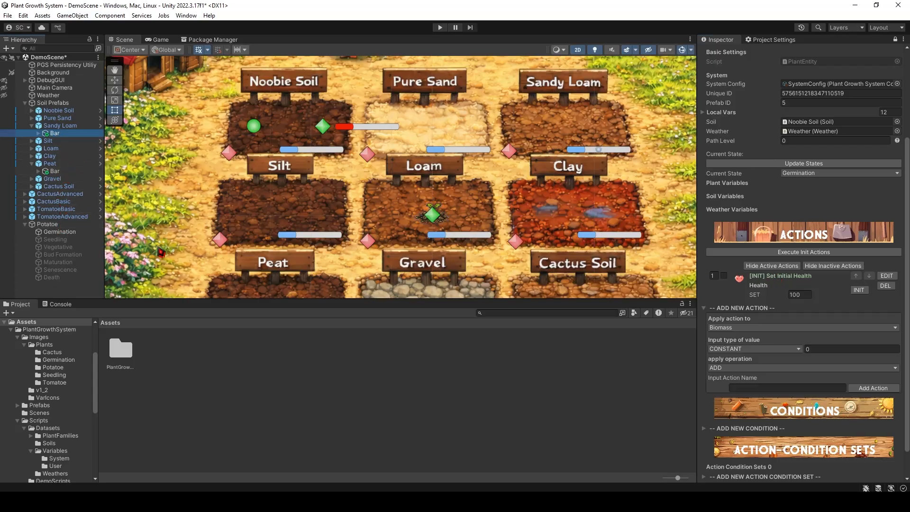
click(49, 226)
key(ctrl+v)
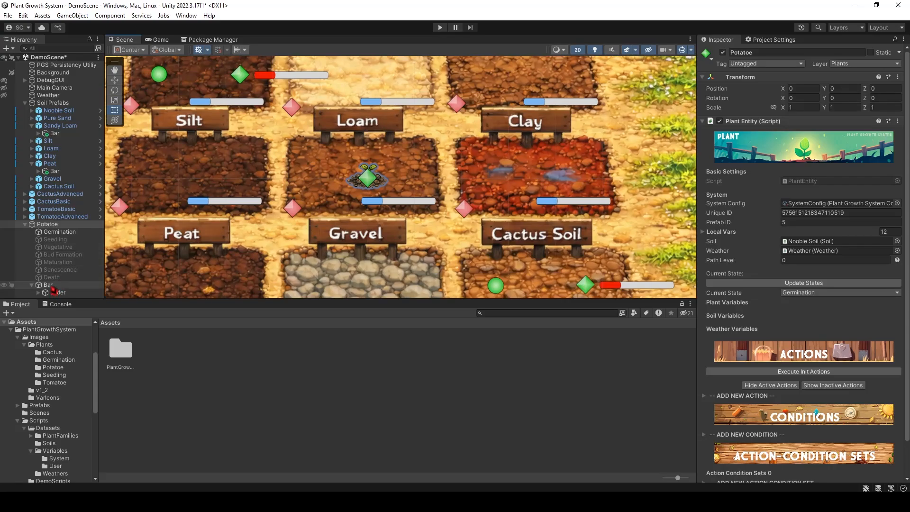
click(51, 285)
key(Delete)
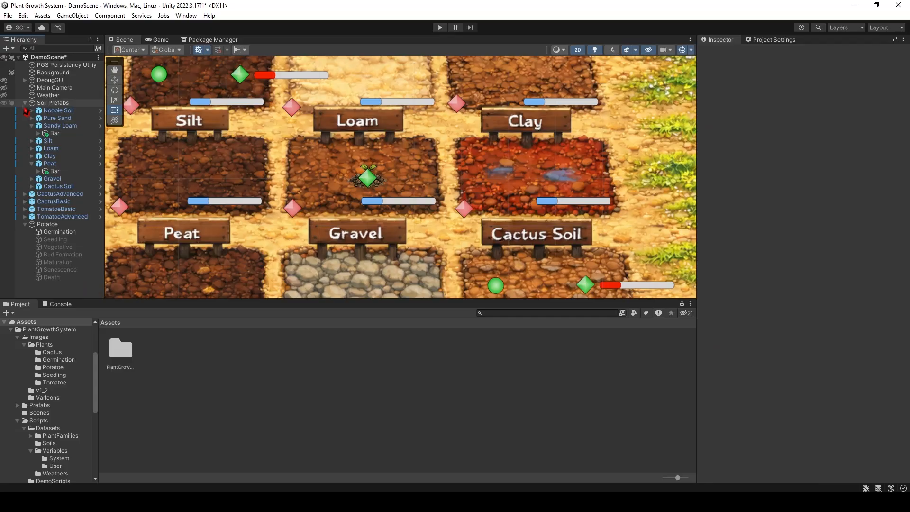
Copy the Health Bar object from CactusAdvanced and paste it as a child of Potatoe.
click(25, 103)
click(25, 111)
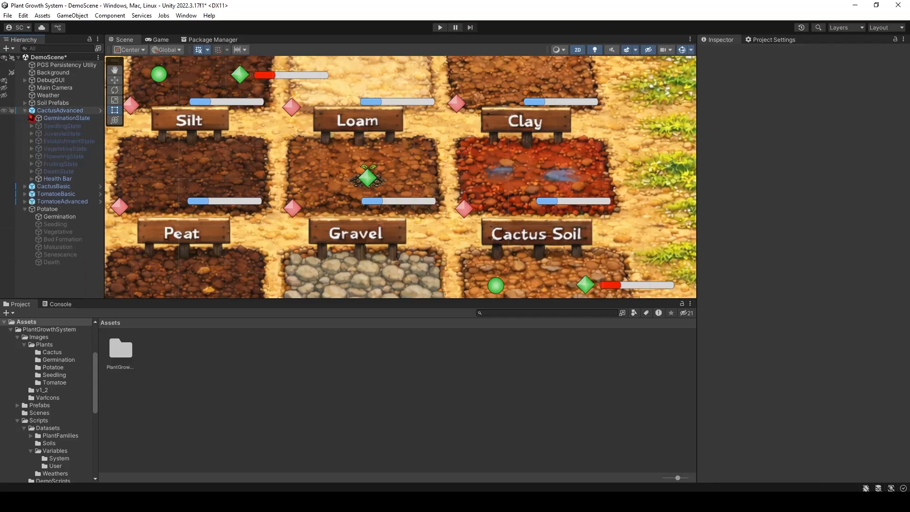
click(57, 178)
drag(56, 227, 44, 209)
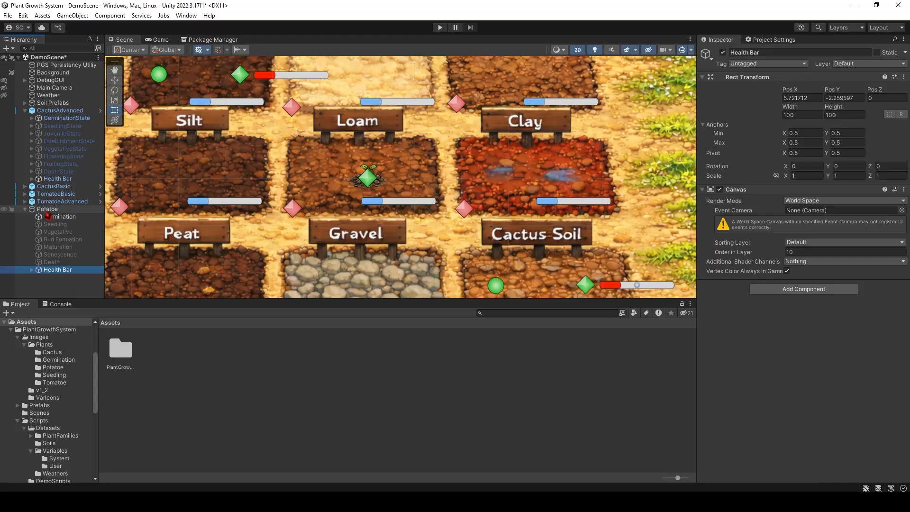
Reset the position of Potatoe's Health Bar to zero and offset its Pos X to 1.26.
scroll(397, 230, down, 1)
scroll(397, 231, down, 2)
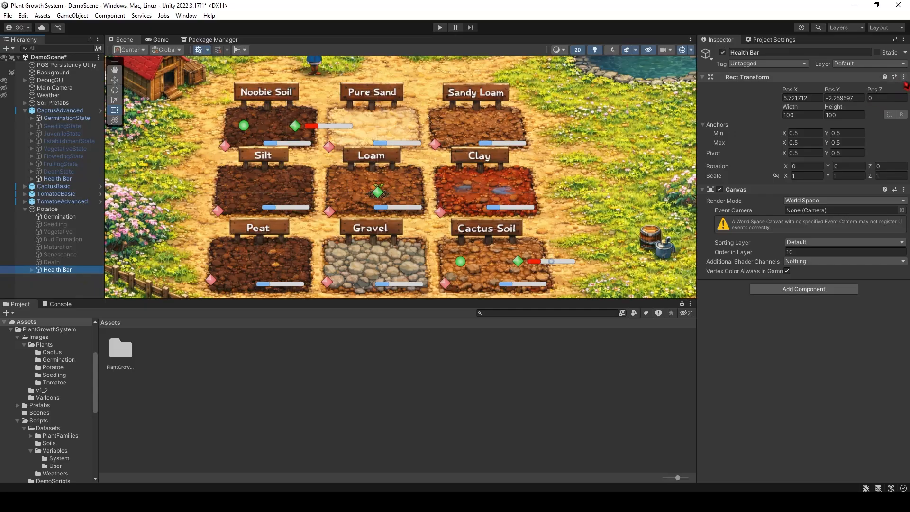
click(904, 77)
click(895, 89)
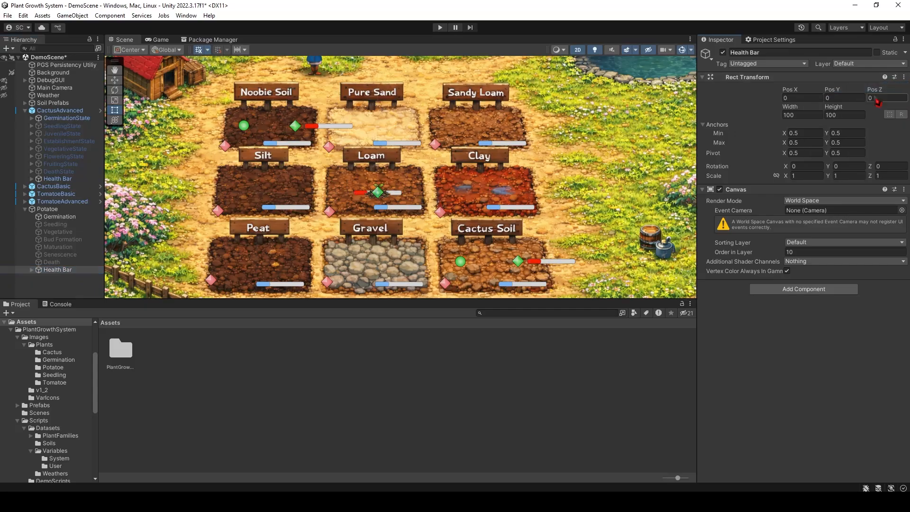
drag(788, 92, 811, 88)
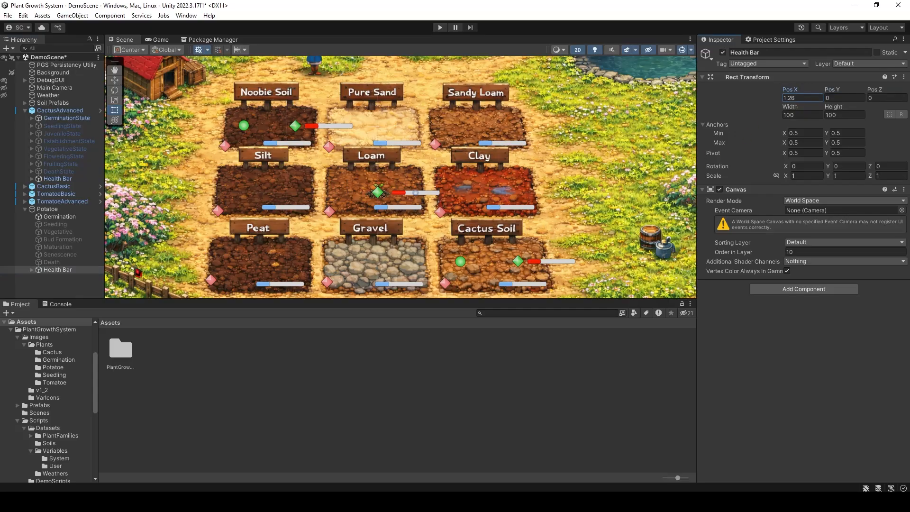
click(25, 209)
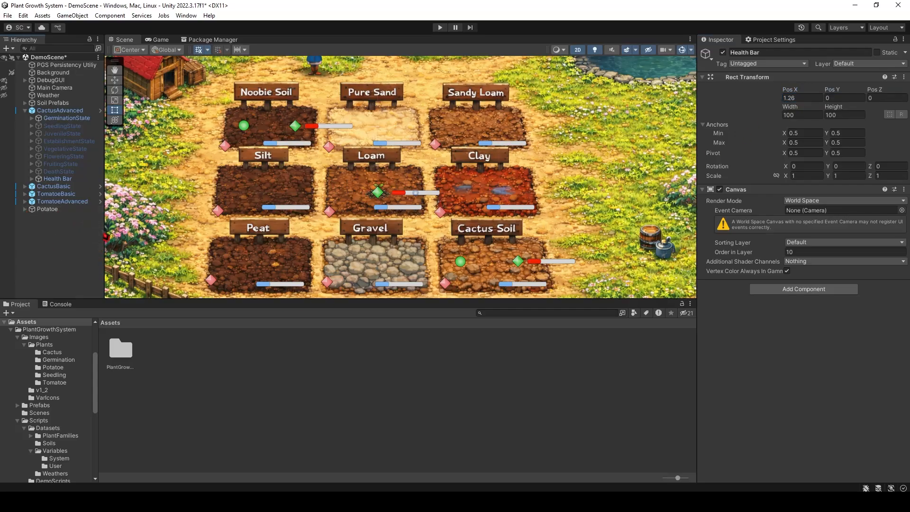
click(378, 192)
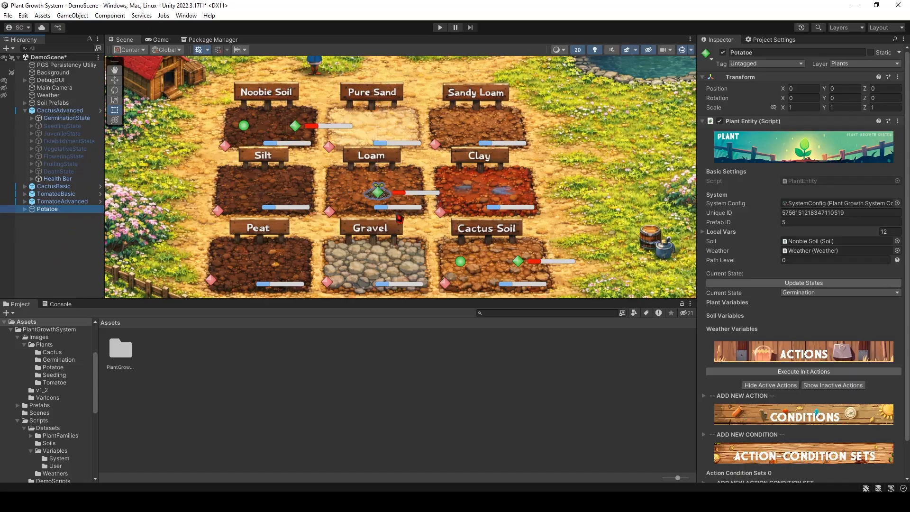
Add an On Start event entry to DebugGUI that calls PlantEntity.ExecuteInitActions on the Potatoe object.
click(47, 80)
click(26, 80)
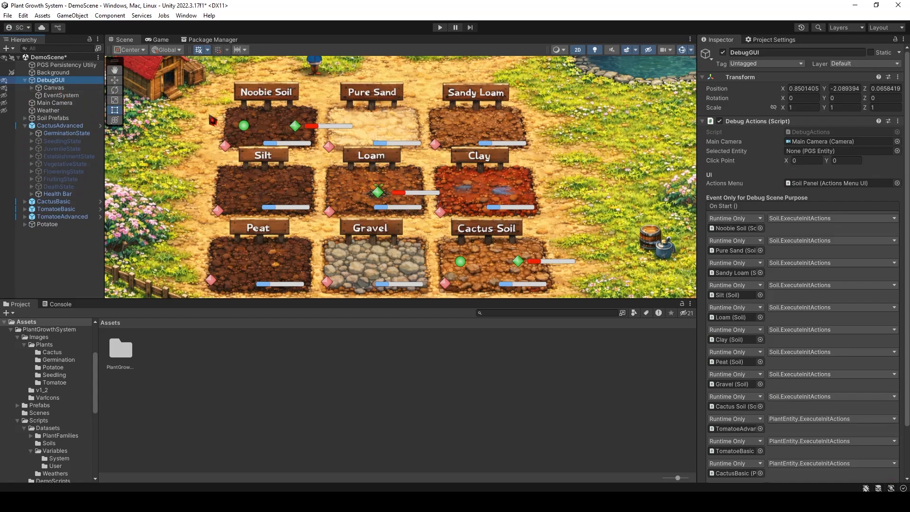
scroll(732, 407, down, 3)
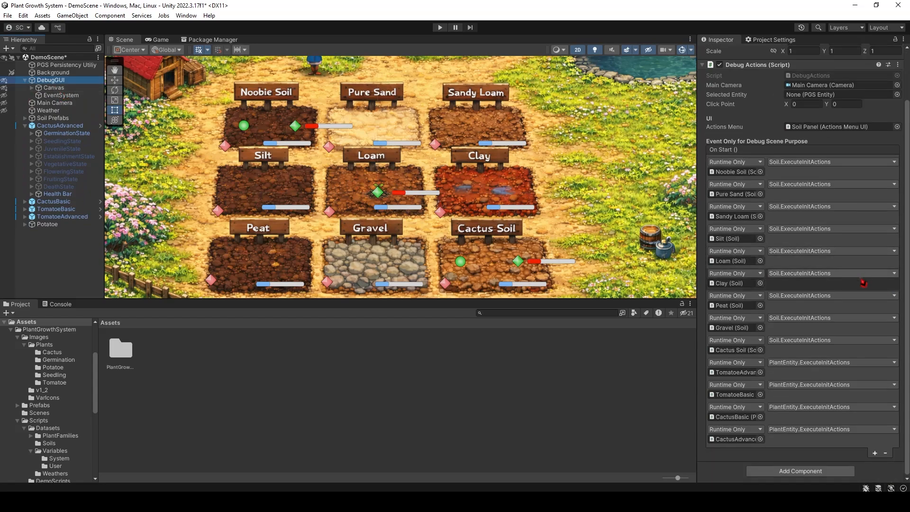
click(875, 453)
scroll(814, 433, down, 1)
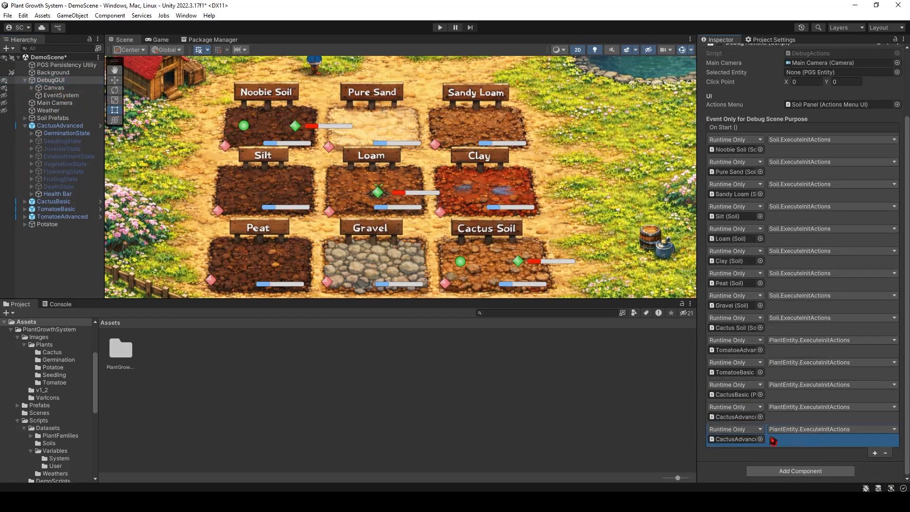
drag(53, 224, 737, 439)
click(781, 433)
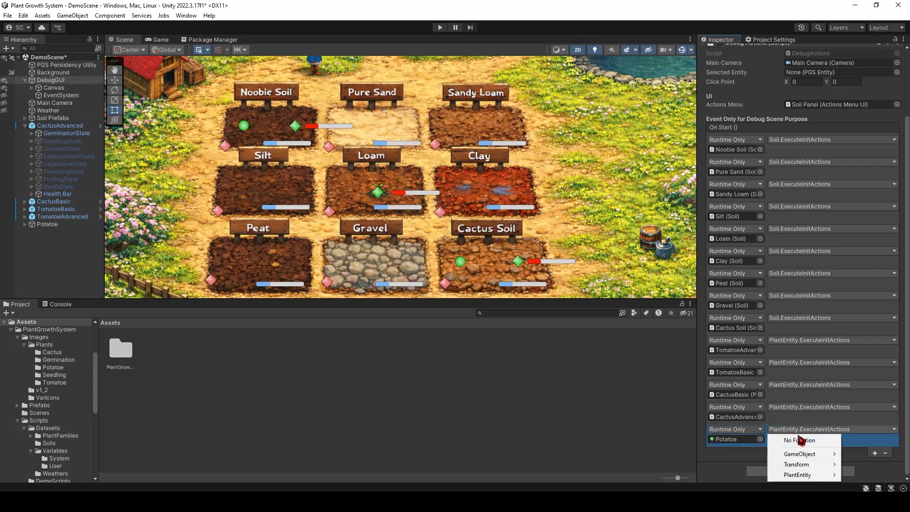
mouse_move(800, 475)
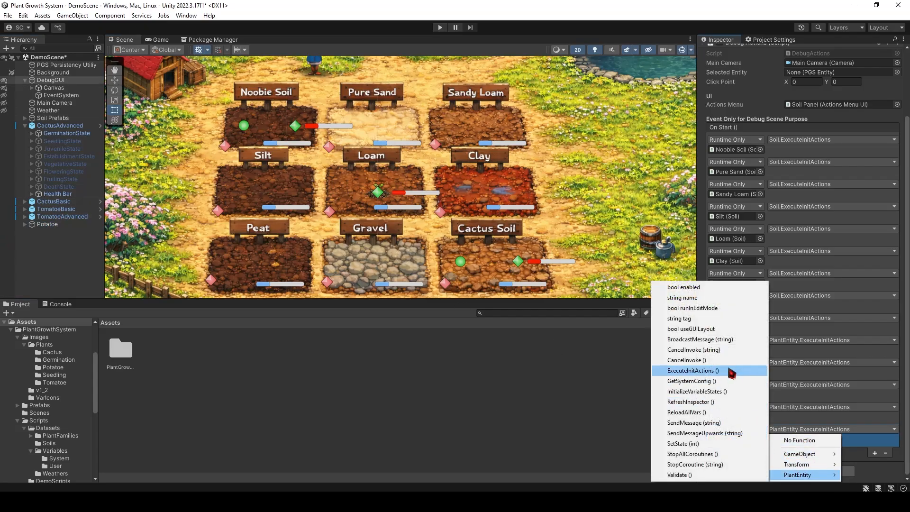
click(707, 372)
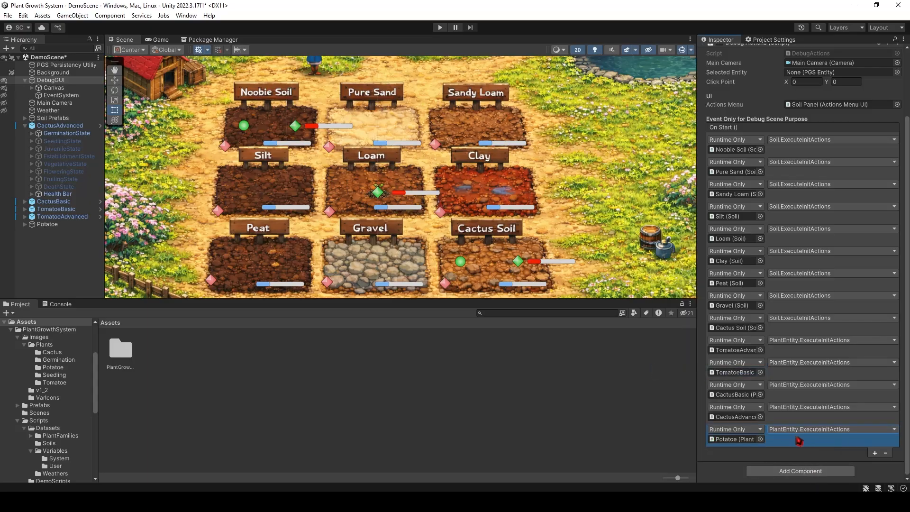
Run the scene in play mode to check the Potatoe health bar, and stop it again.
click(441, 28)
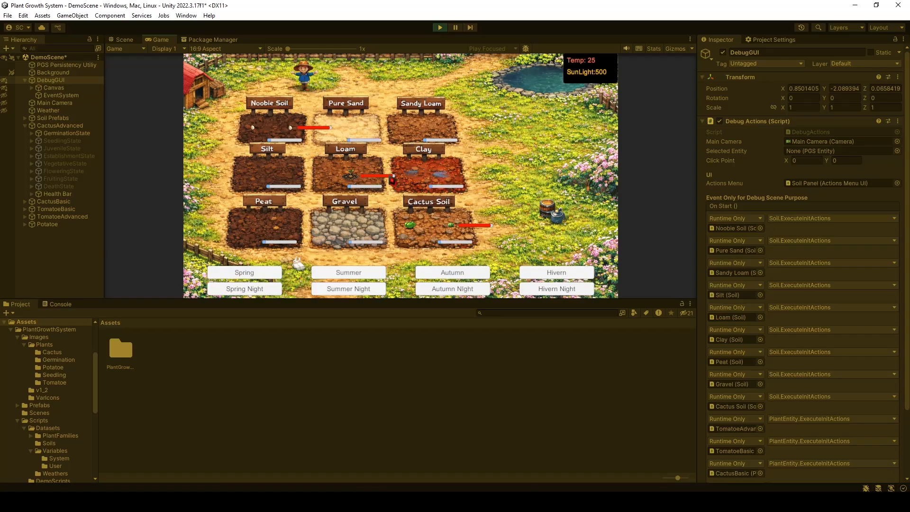
click(440, 27)
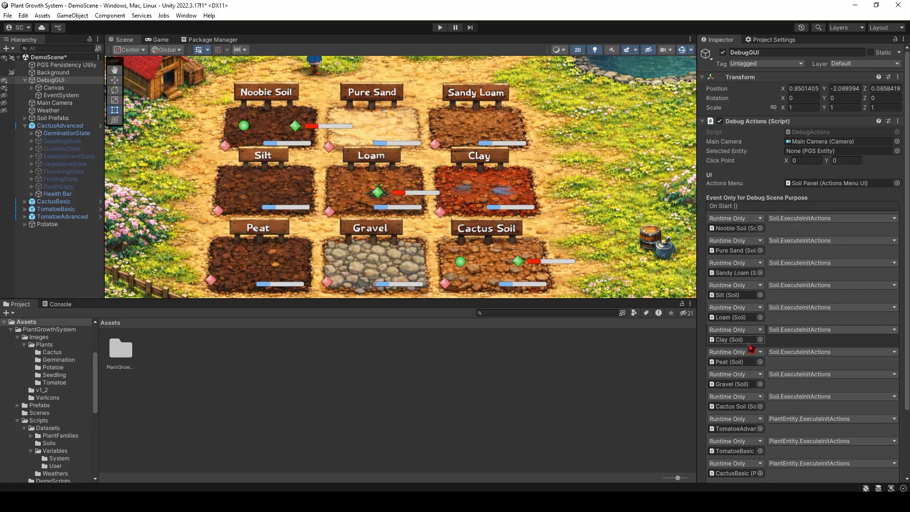
Add a Potatoe action named Base that sets Base Growth to a constant value of 0.5.
click(33, 225)
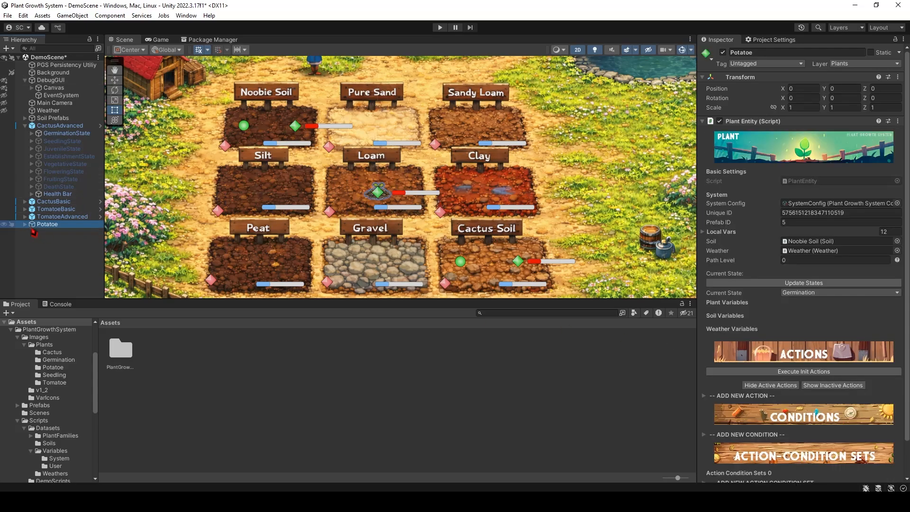
key(Right)
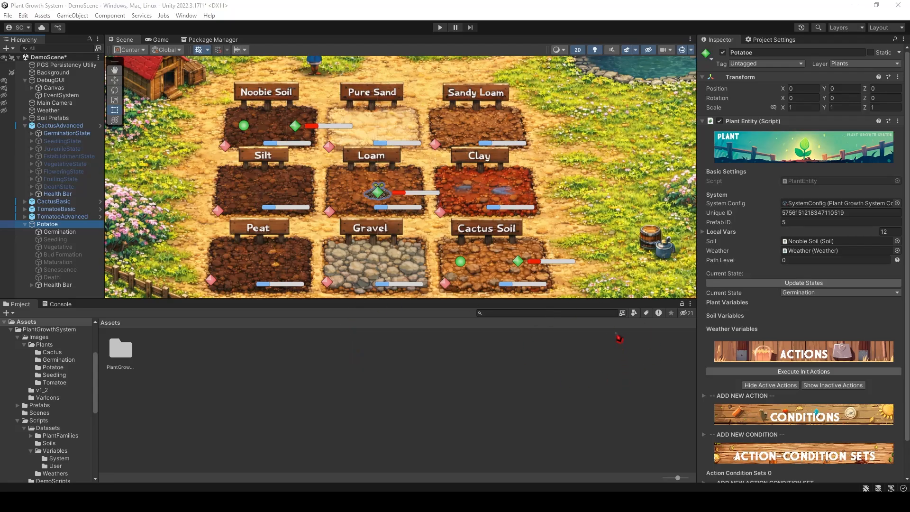
scroll(775, 364, down, 2)
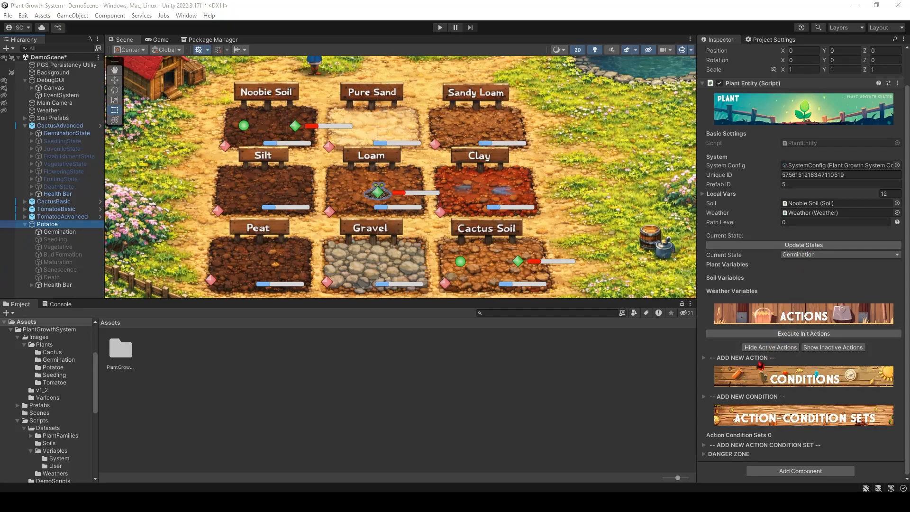
click(758, 360)
scroll(765, 381, down, 4)
click(748, 301)
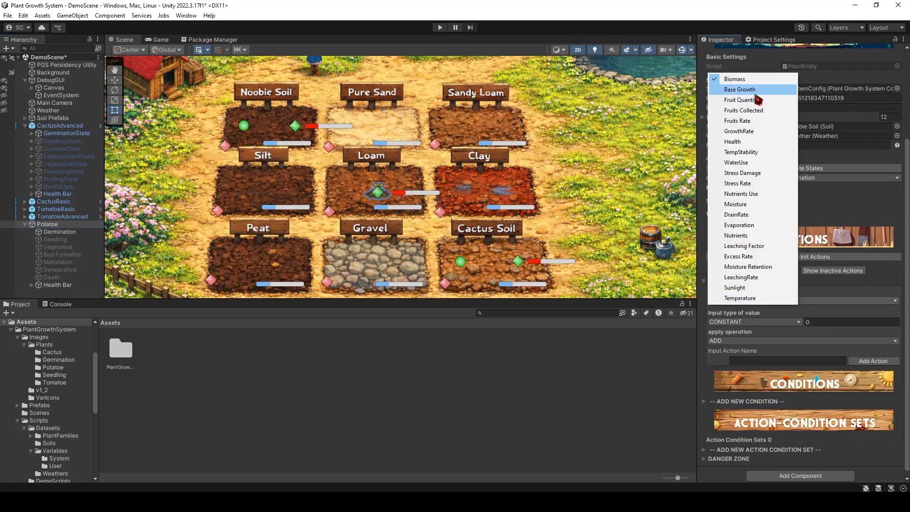
click(754, 90)
click(820, 324)
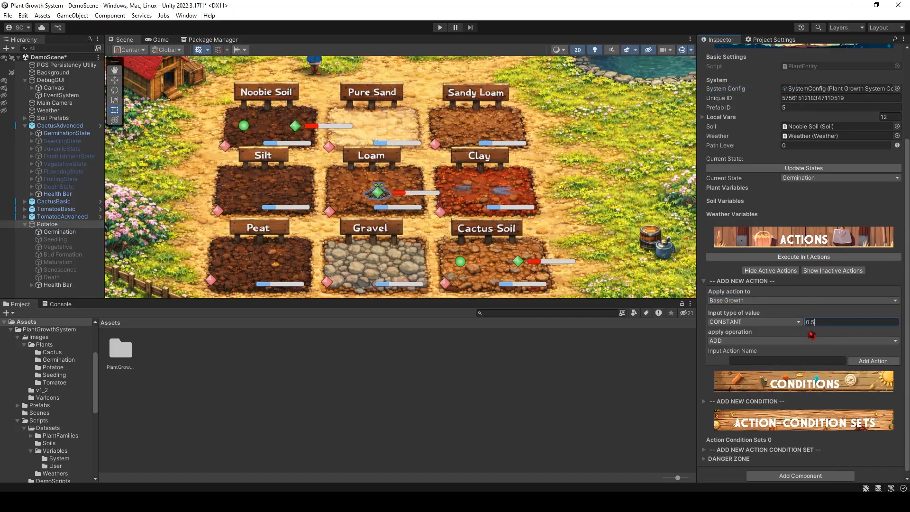
click(801, 341)
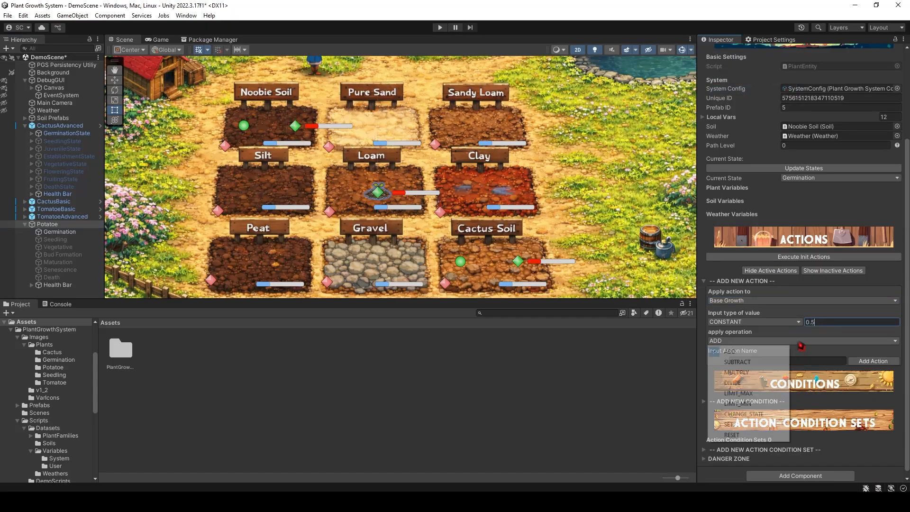
click(731, 425)
click(763, 362)
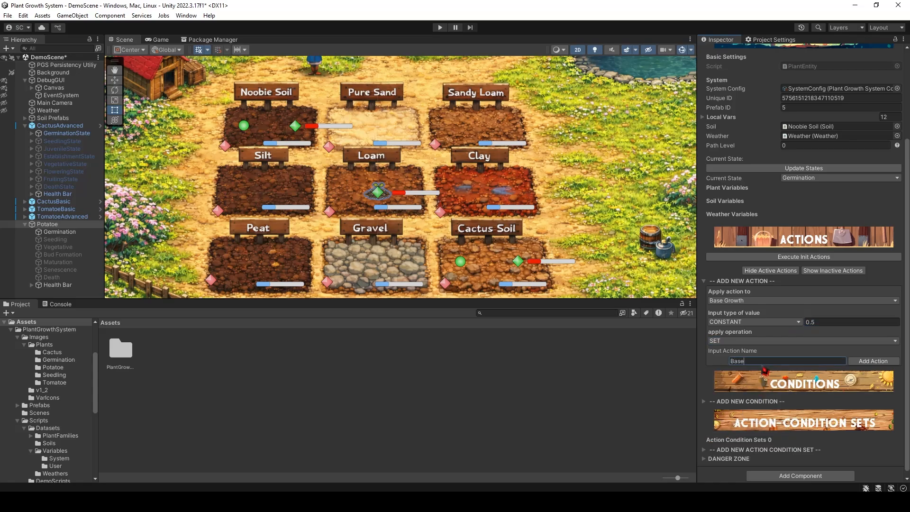
click(863, 363)
Activate the Base action and display both the active and inactive actions of Potatoe.
click(796, 272)
click(814, 273)
scroll(799, 294, down, 2)
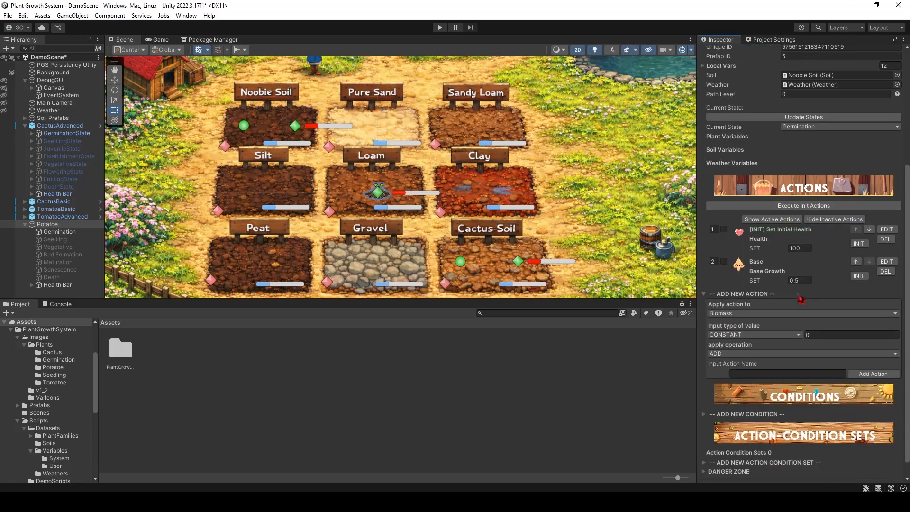
click(724, 261)
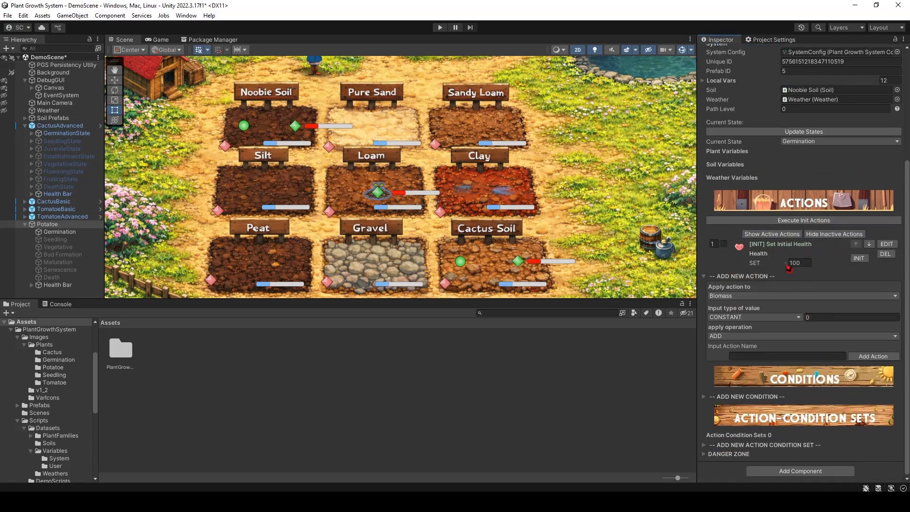
click(776, 234)
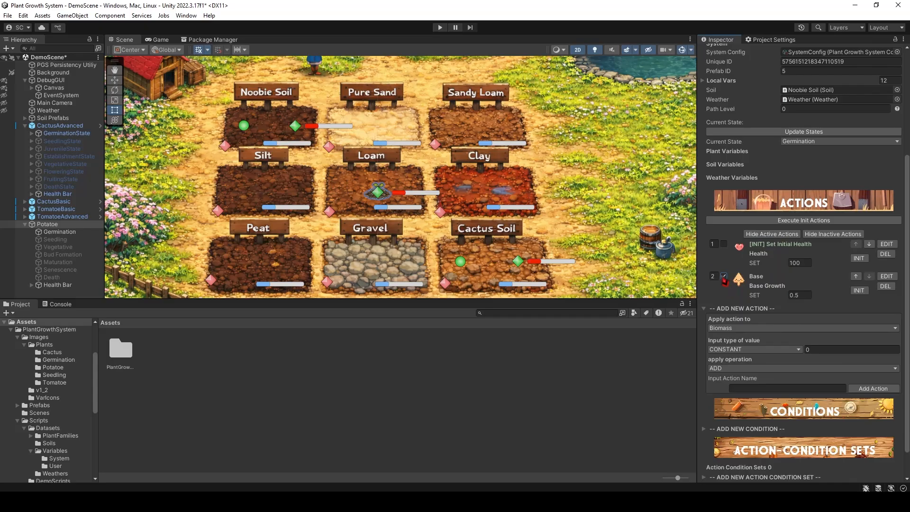
Add a Potatoe condition that checks whether Temperature is Greater Than a constant value of 12.
click(782, 328)
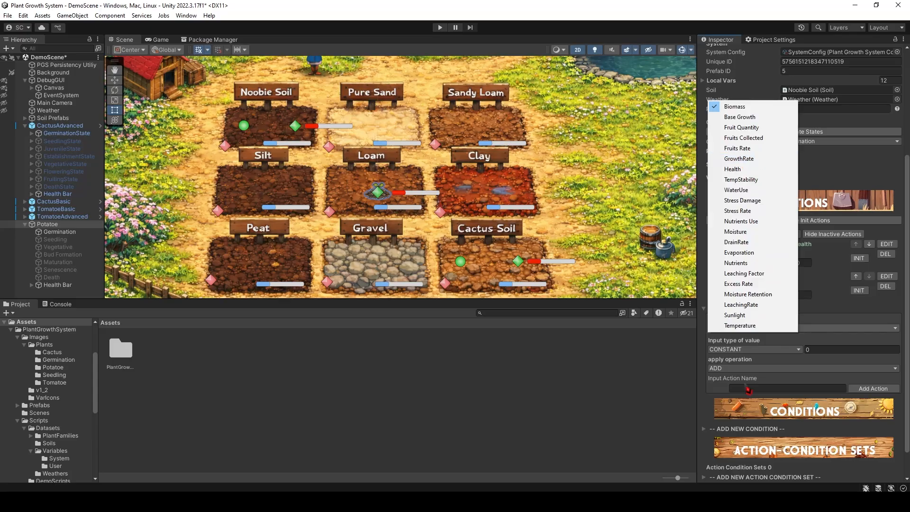
click(816, 339)
scroll(812, 350, down, 2)
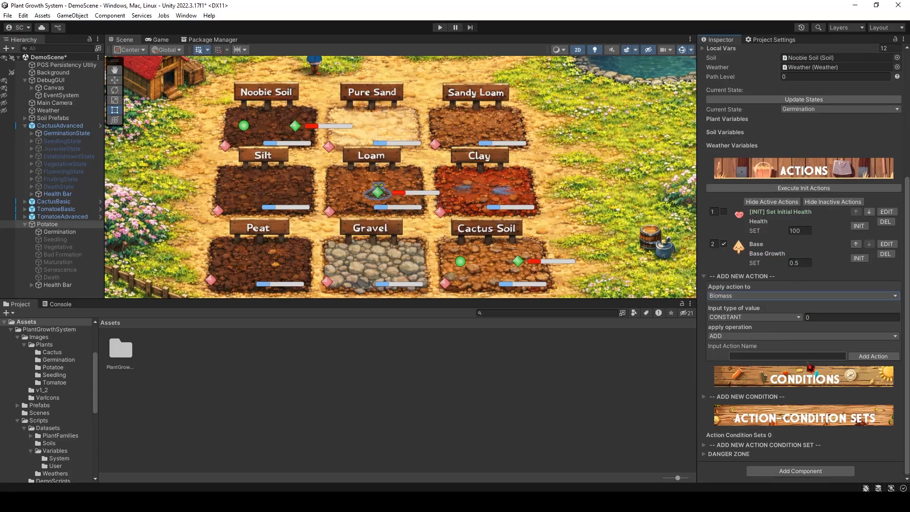
click(706, 398)
scroll(718, 407, down, 4)
click(758, 346)
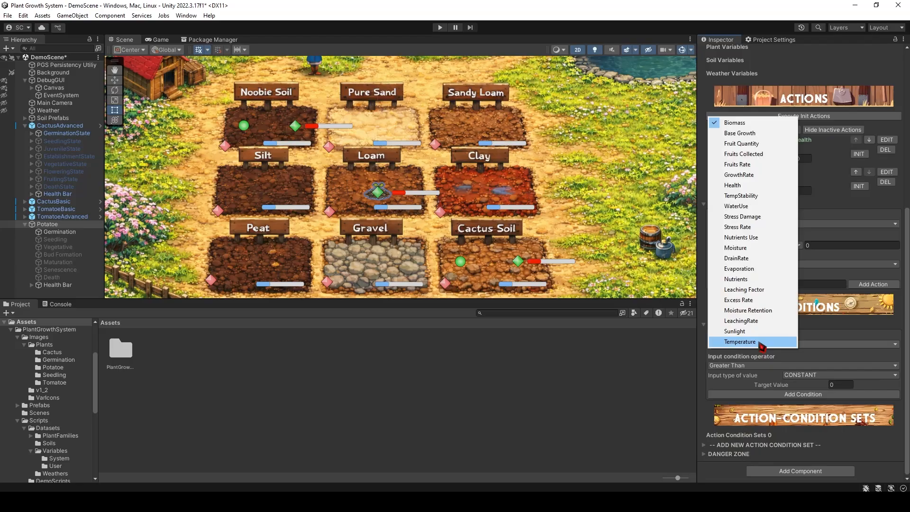
click(760, 342)
click(764, 366)
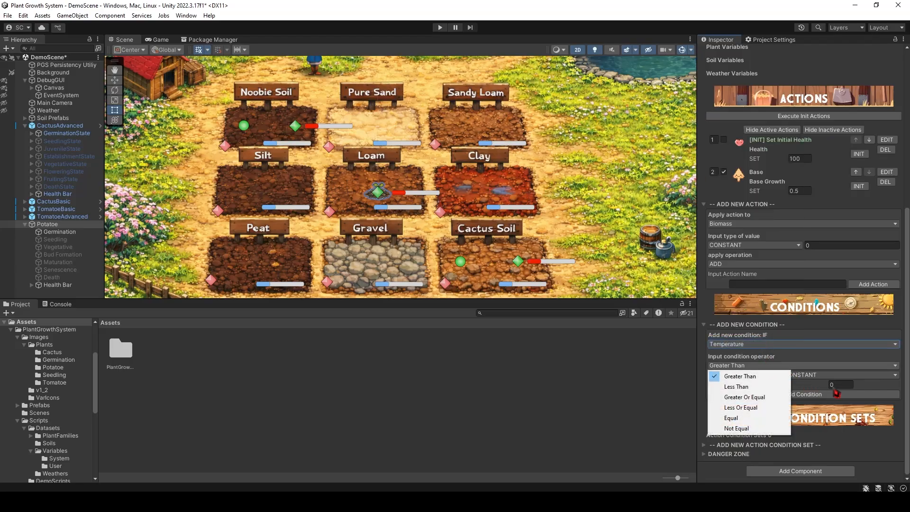
click(834, 386)
text(12)
click(820, 395)
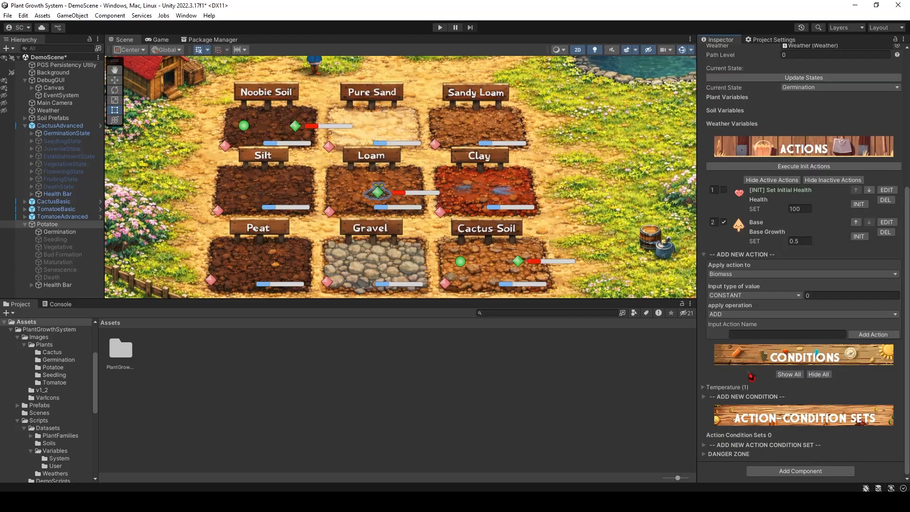
Add a second Temperature condition to Potatoe using the Less Than operator.
click(740, 396)
scroll(742, 398, down, 3)
click(747, 345)
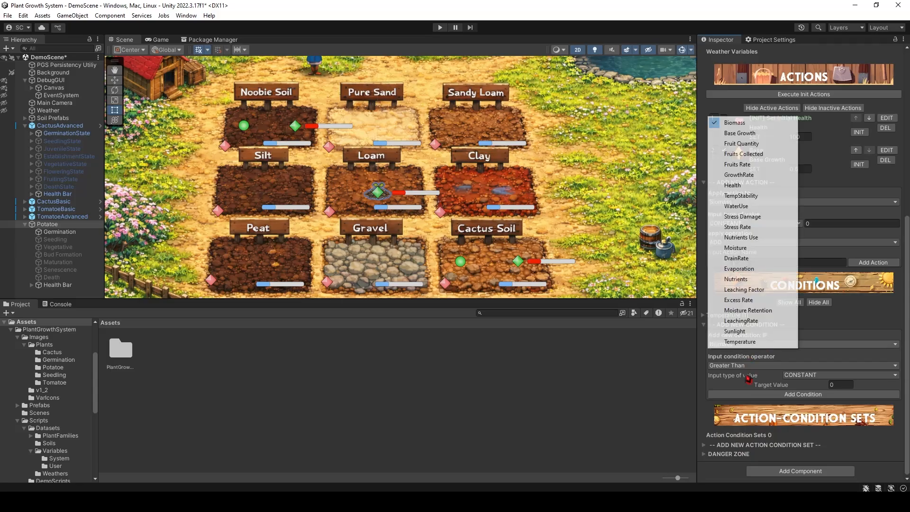
click(744, 342)
click(784, 366)
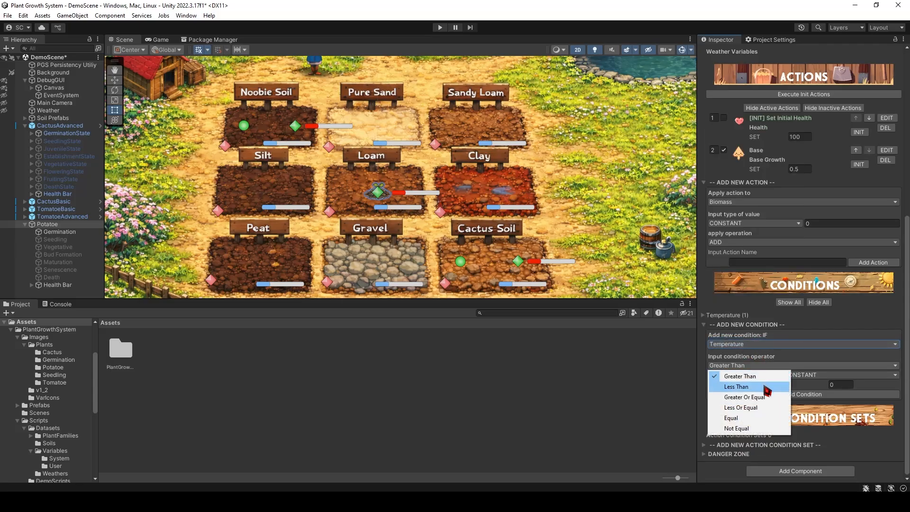
click(739, 385)
click(842, 394)
Expand the Temperature conditions and set the Less Than condition's value to 24.
click(767, 397)
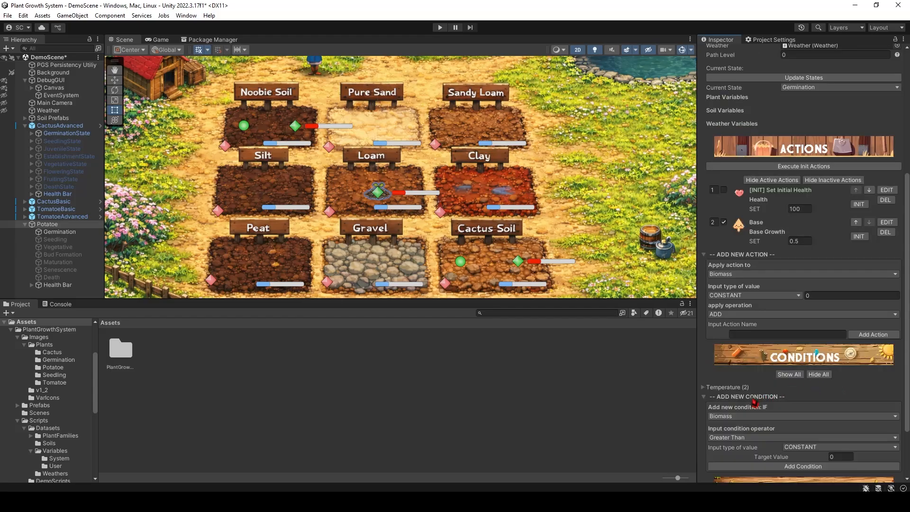
scroll(819, 406, down, 2)
click(721, 337)
scroll(763, 366, down, 2)
click(843, 317)
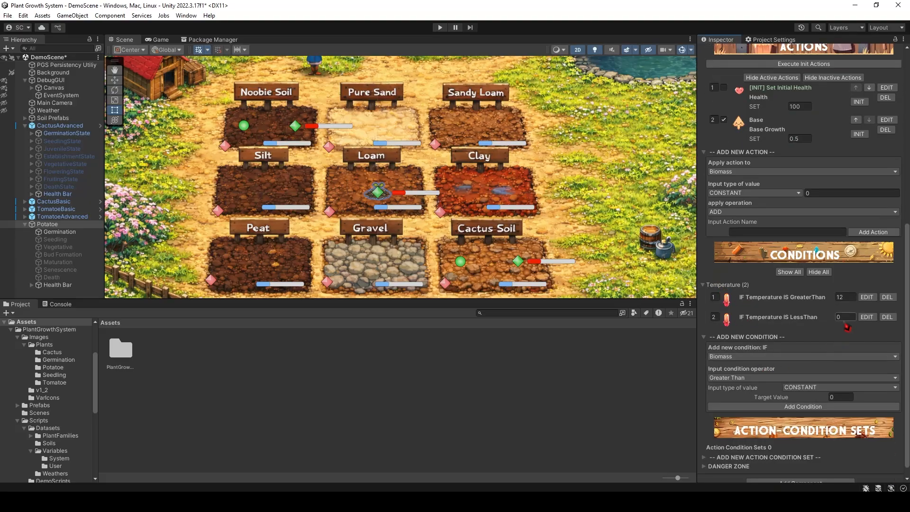
text(24)
Add a condition that checks whether Moisture is Greater Than a constant value of 60.
click(743, 359)
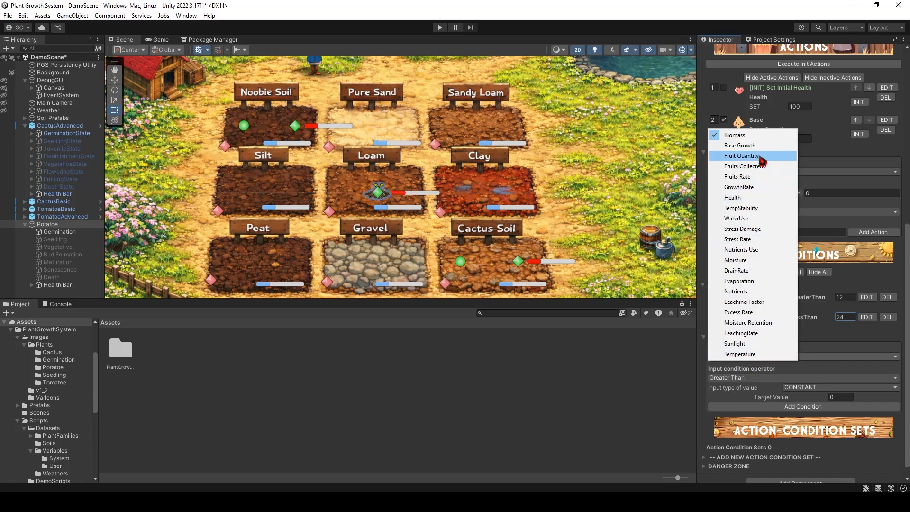
click(764, 260)
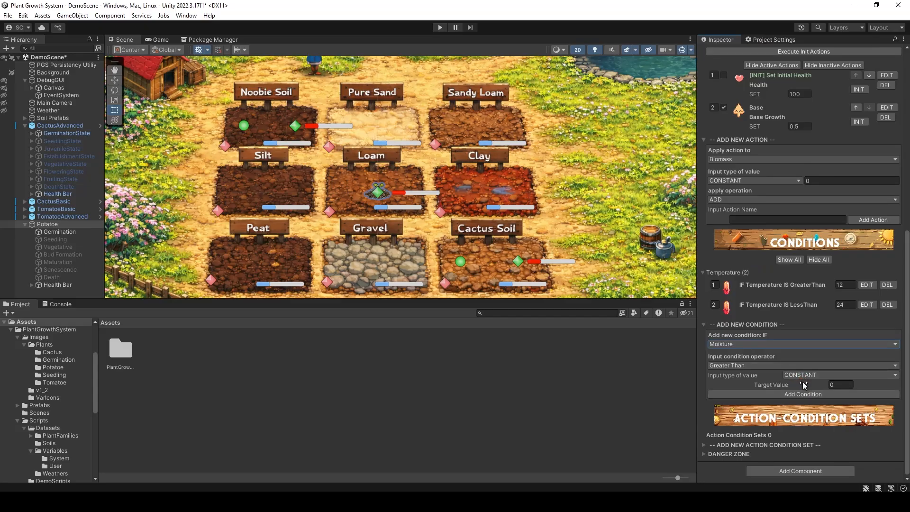
click(835, 387)
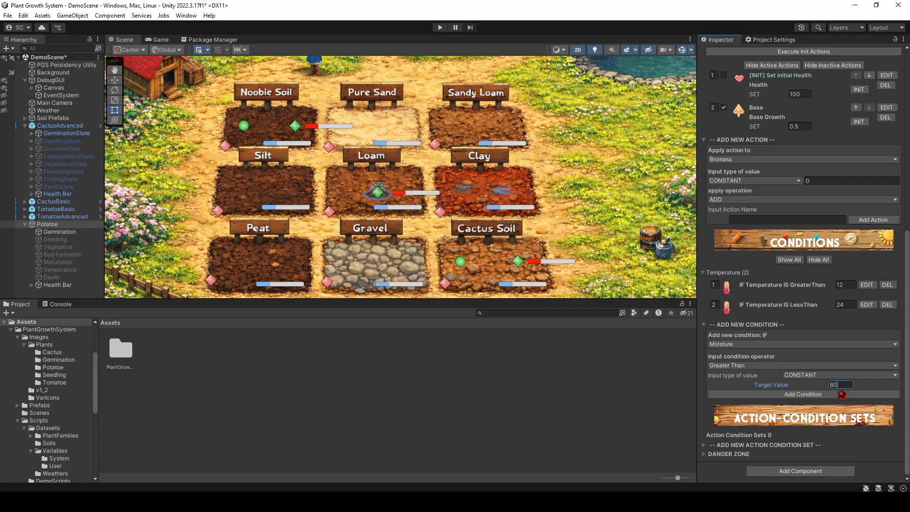
click(817, 395)
Add a condition that checks whether Moisture is Less Than a constant value of 0.8.
click(736, 398)
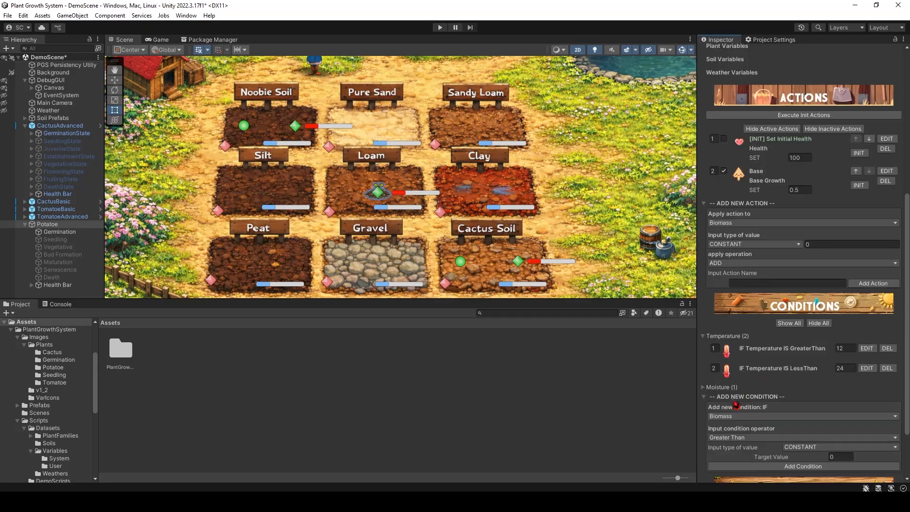
scroll(738, 402, down, 3)
click(749, 366)
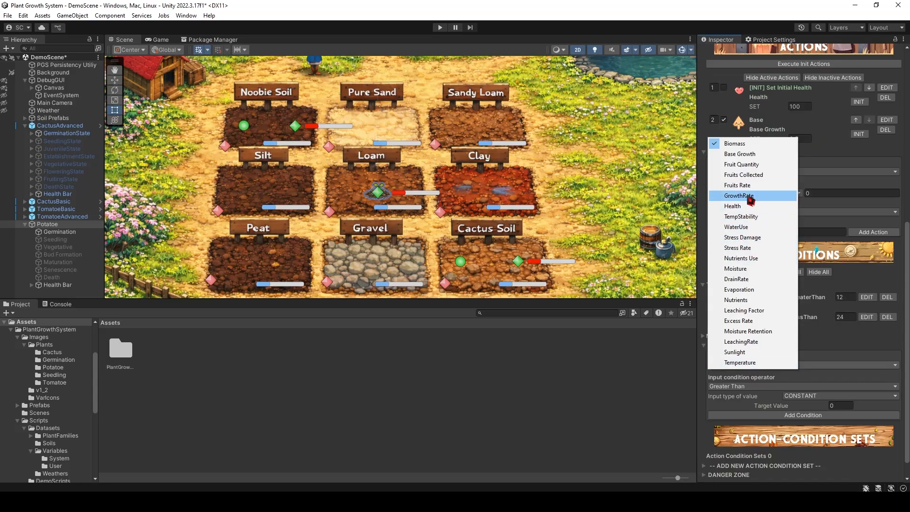
click(735, 269)
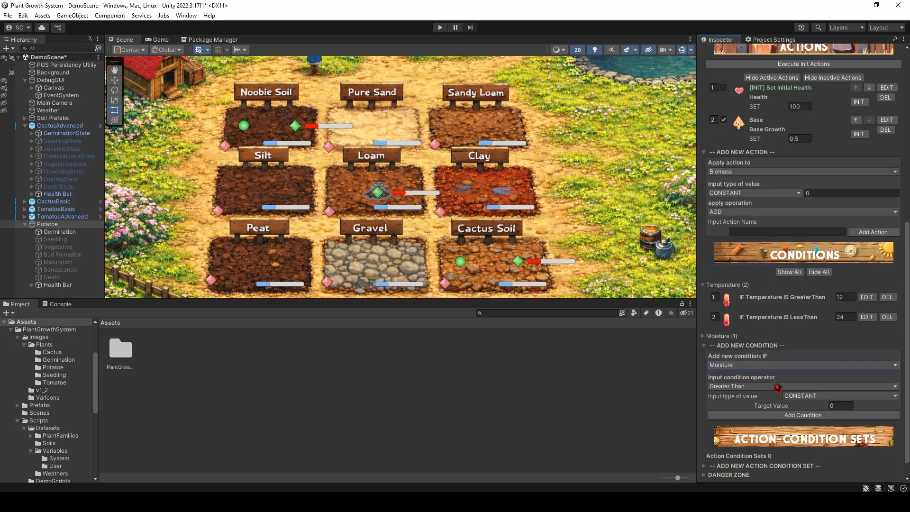
scroll(777, 385, down, 1)
click(772, 365)
click(754, 386)
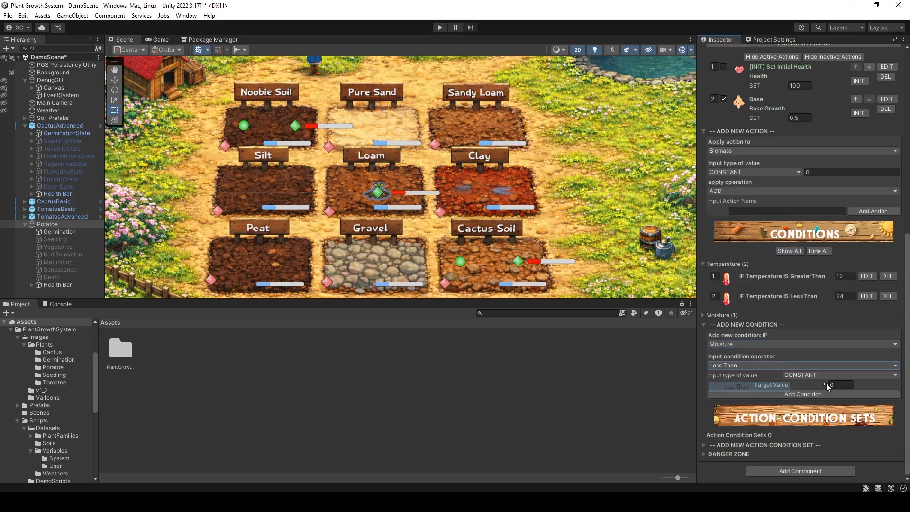
click(842, 385)
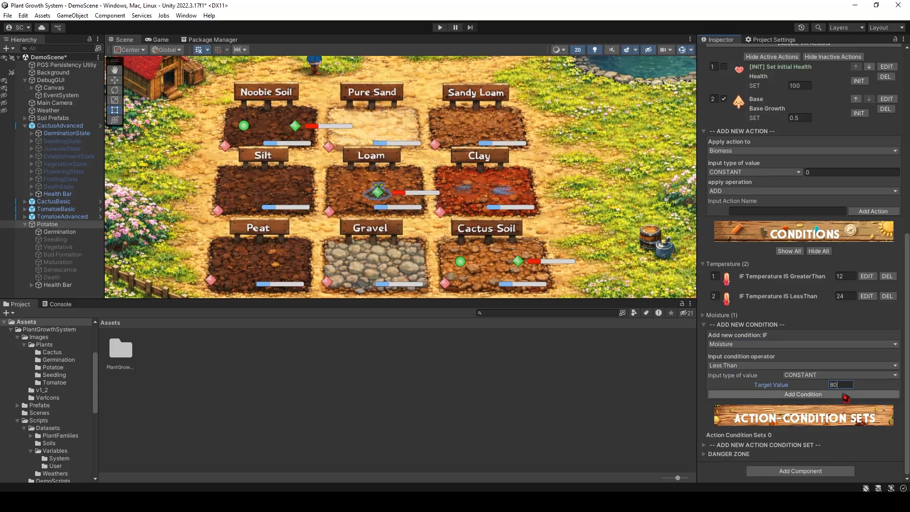
drag(840, 387, 794, 383)
click(796, 394)
Set the Moisture Greater Than condition's value to 0.6 and open the form for a new action-condition set.
click(711, 390)
scroll(859, 372, down, 3)
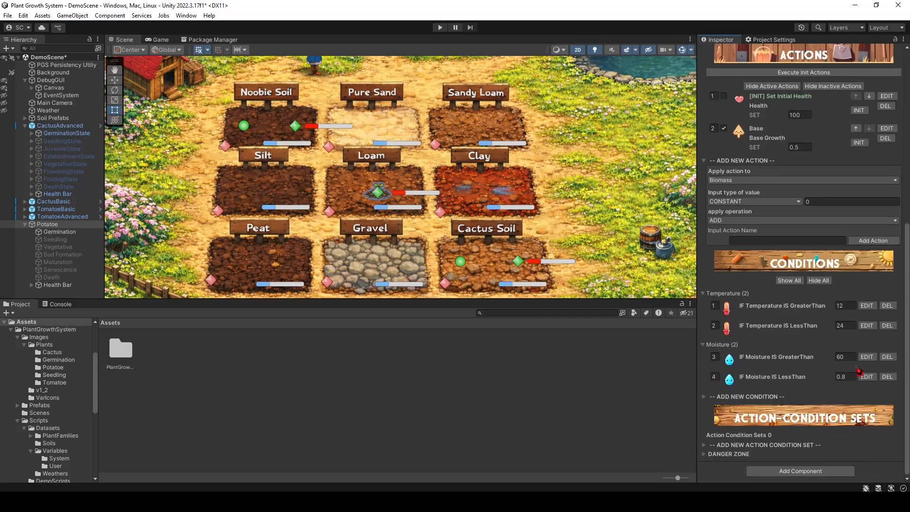
click(840, 358)
click(706, 448)
scroll(766, 434, down, 3)
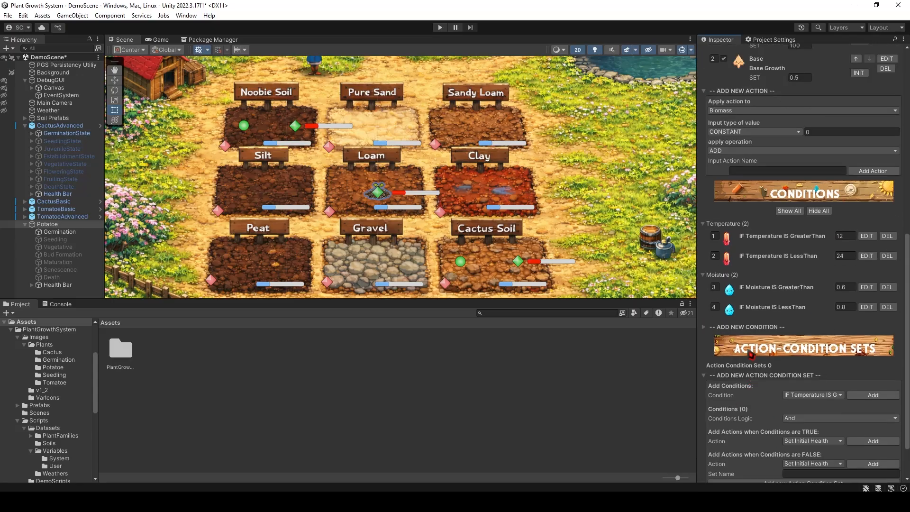
Add an action named Set Growth that adds a reference to Base Growth to GrowthRate.
scroll(745, 226, up, 3)
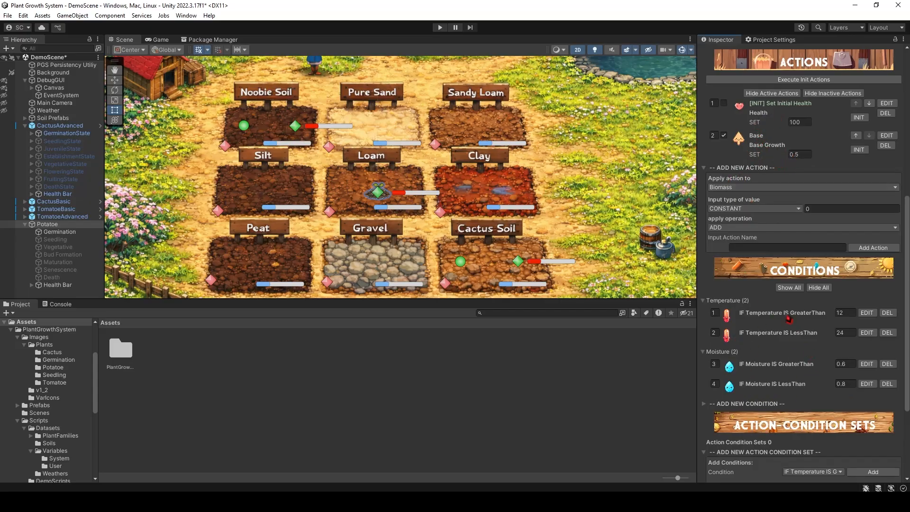
click(747, 188)
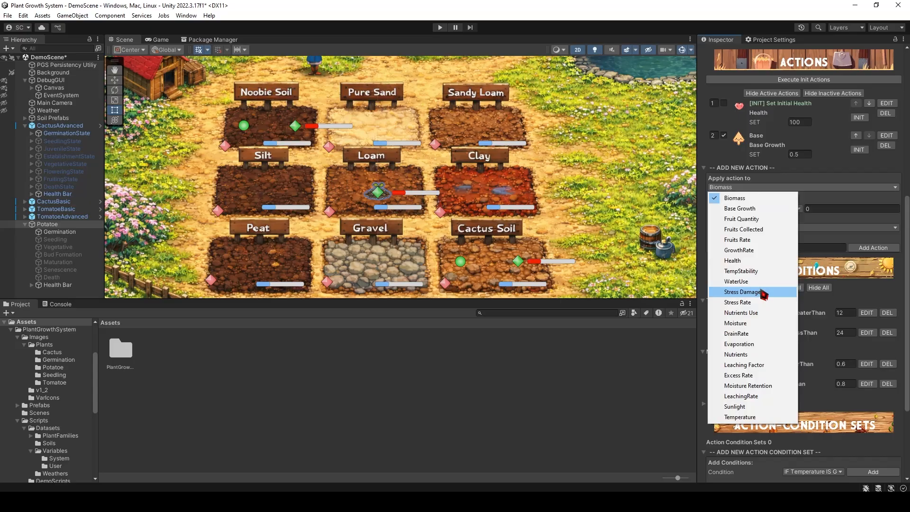
click(754, 250)
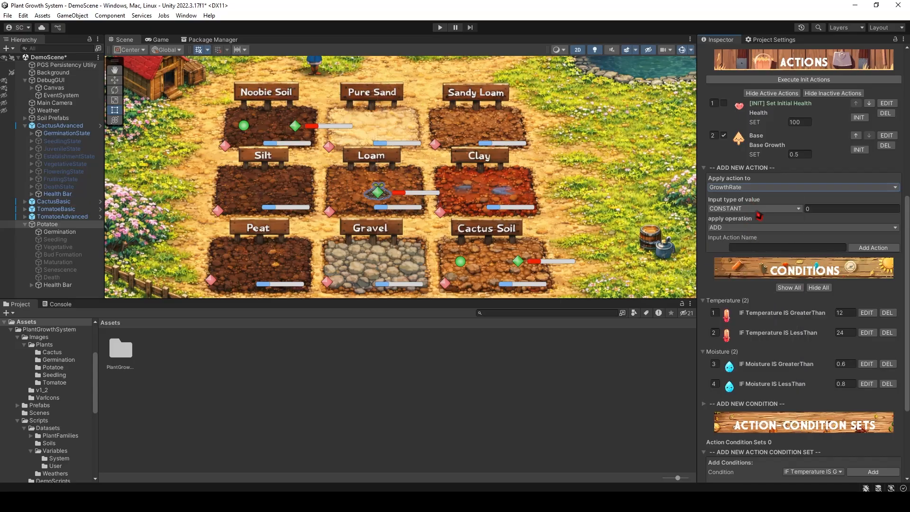
click(855, 211)
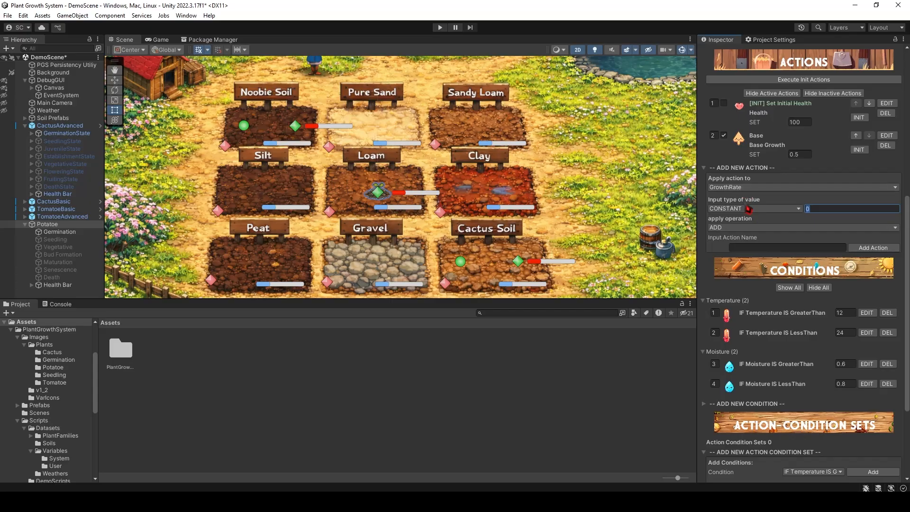
click(751, 209)
click(757, 229)
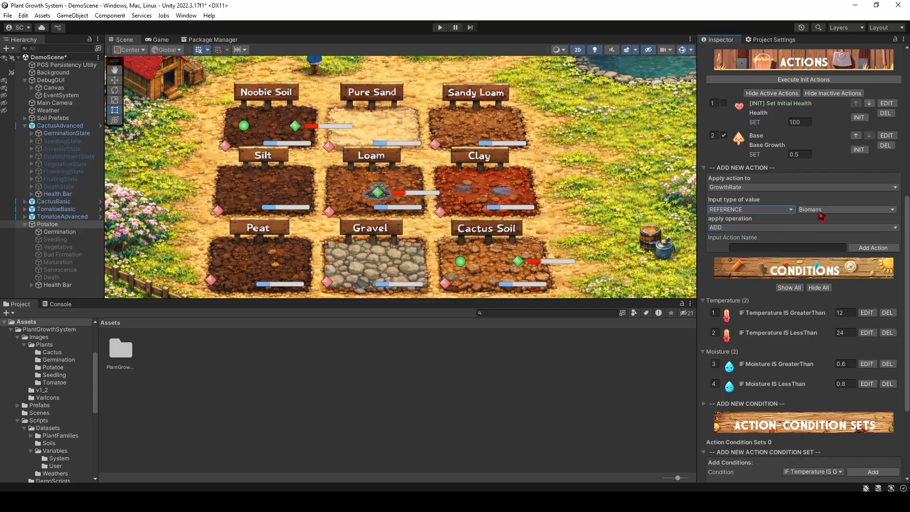
click(816, 210)
click(816, 230)
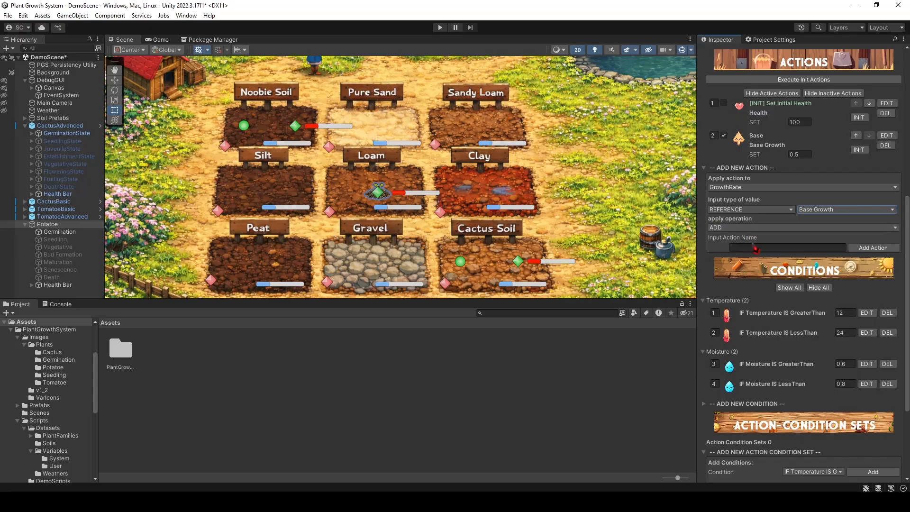
click(767, 247)
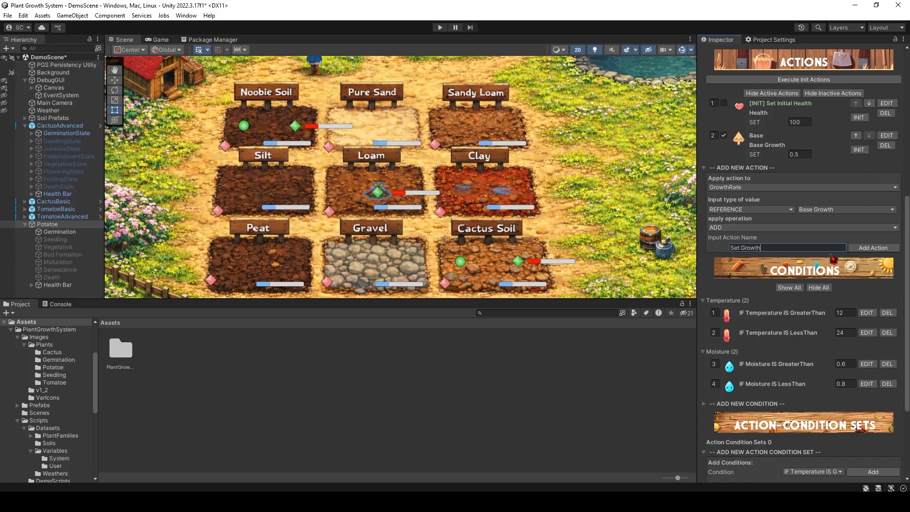
text(Set Growth)
click(873, 247)
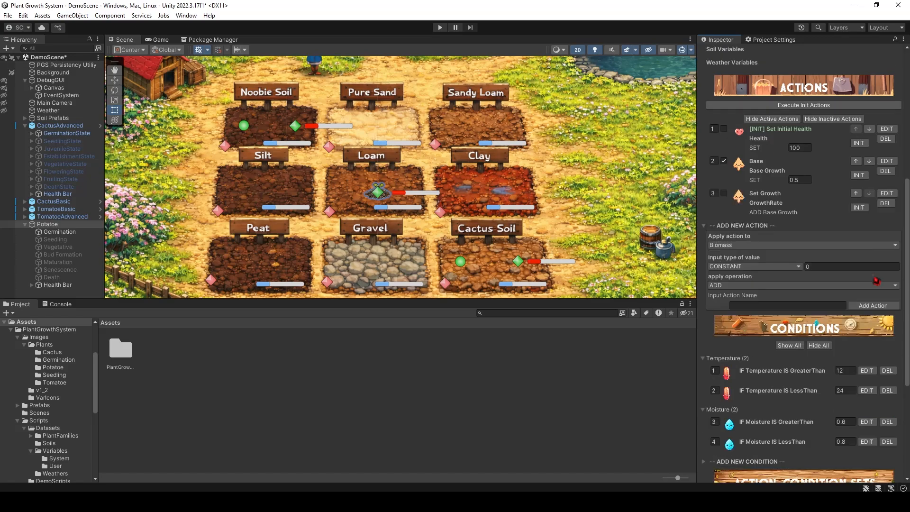
Add the Temperature Less Than 24 and Temperature Greater Than 12 conditions to the new action-condition set.
scroll(876, 282, down, 3)
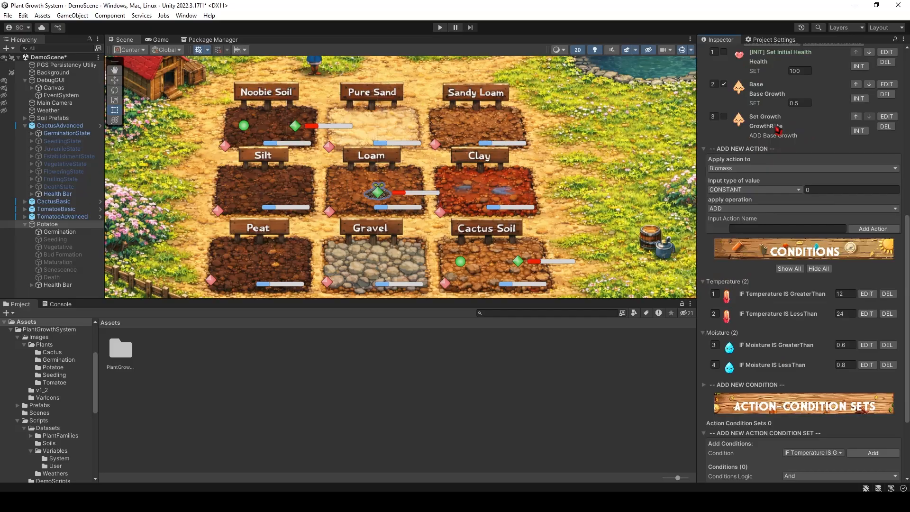
scroll(765, 343, down, 3)
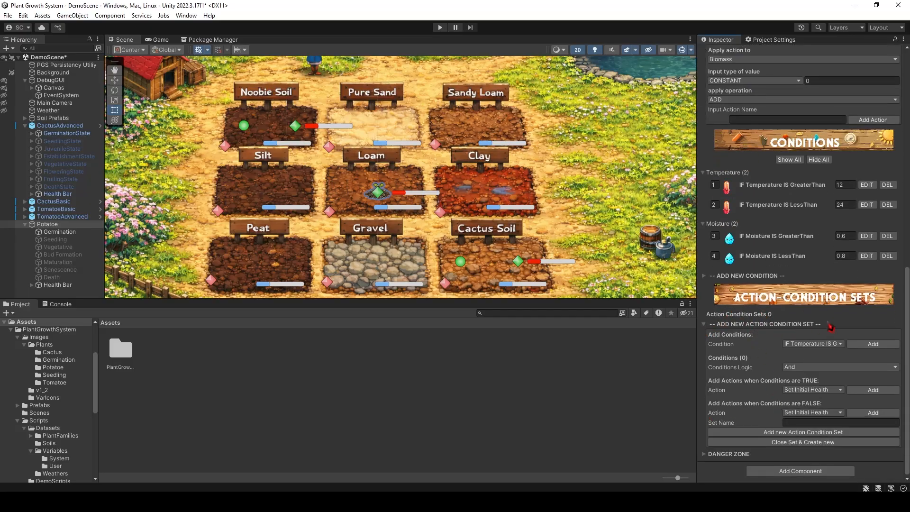
click(813, 345)
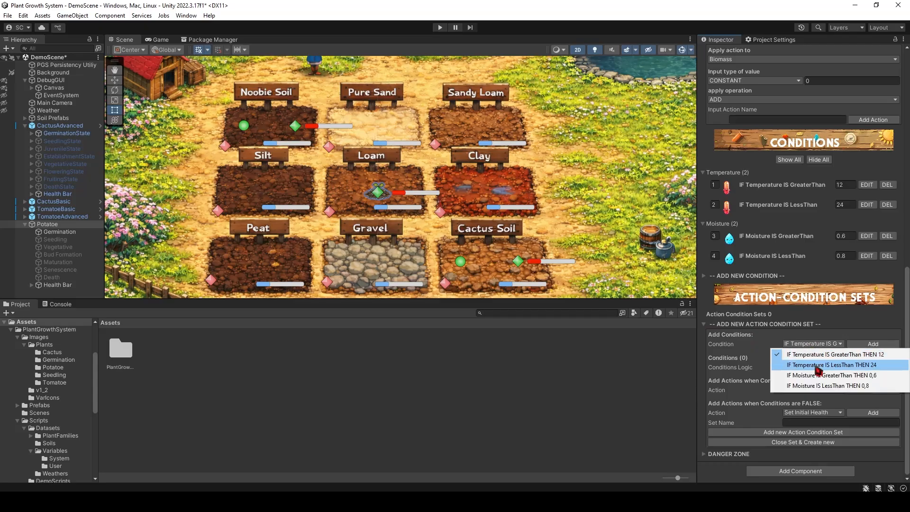
click(854, 364)
click(873, 344)
click(833, 344)
click(833, 352)
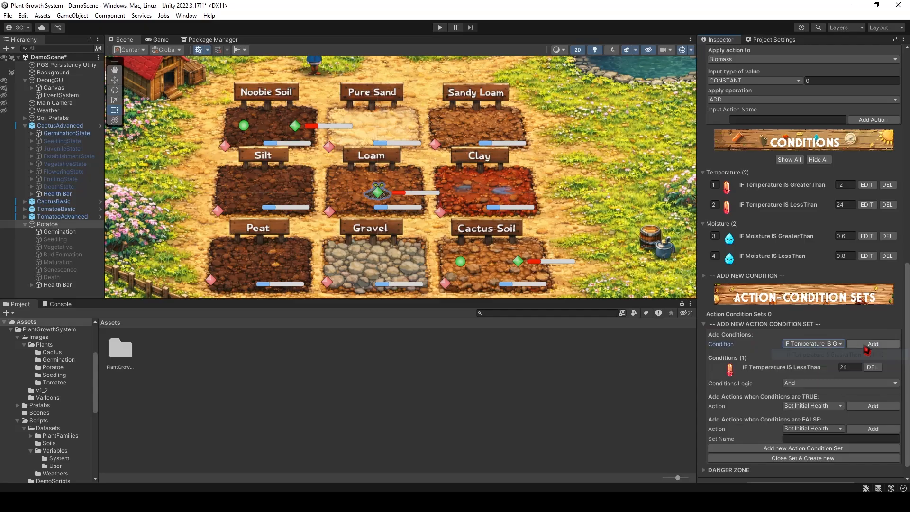
click(874, 344)
Add the Moisture Greater Than 0.6 and Moisture Less Than 0.8 conditions to the new action-condition set.
click(825, 343)
click(825, 375)
click(873, 343)
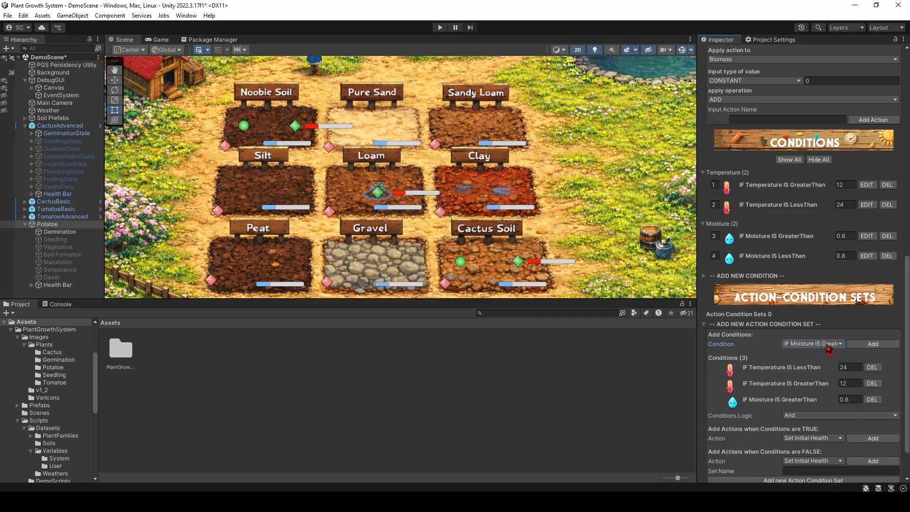
click(825, 344)
click(825, 385)
click(873, 344)
Assign Set Growth as the action when the conditions are true, and create the action-condition set with And logic.
scroll(795, 397, down, 3)
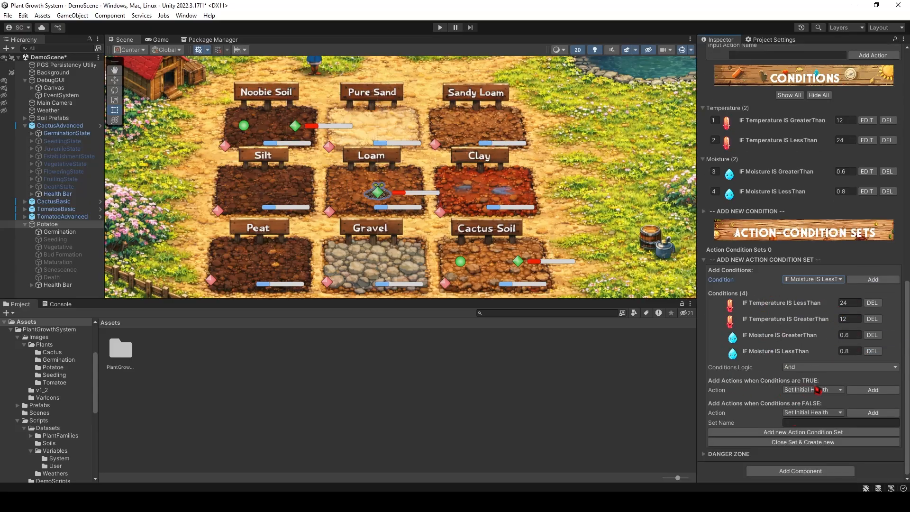
click(818, 390)
click(806, 420)
click(874, 390)
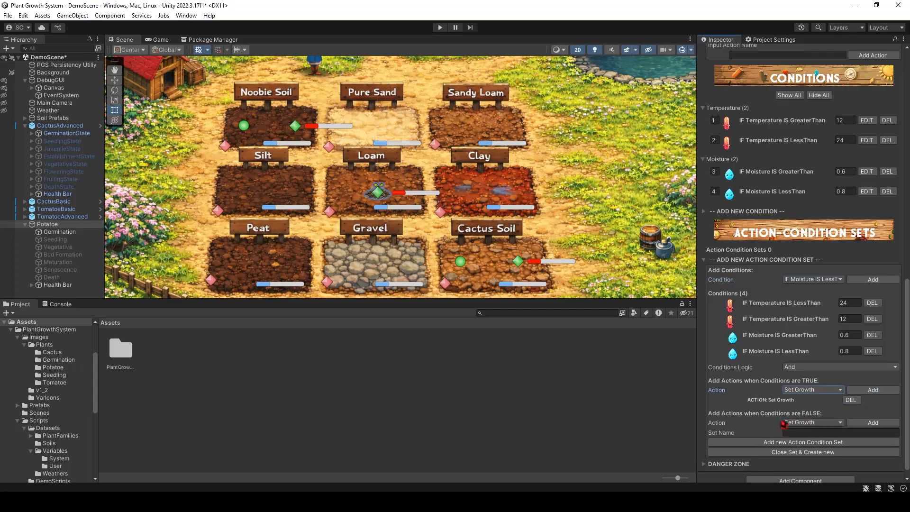
click(797, 444)
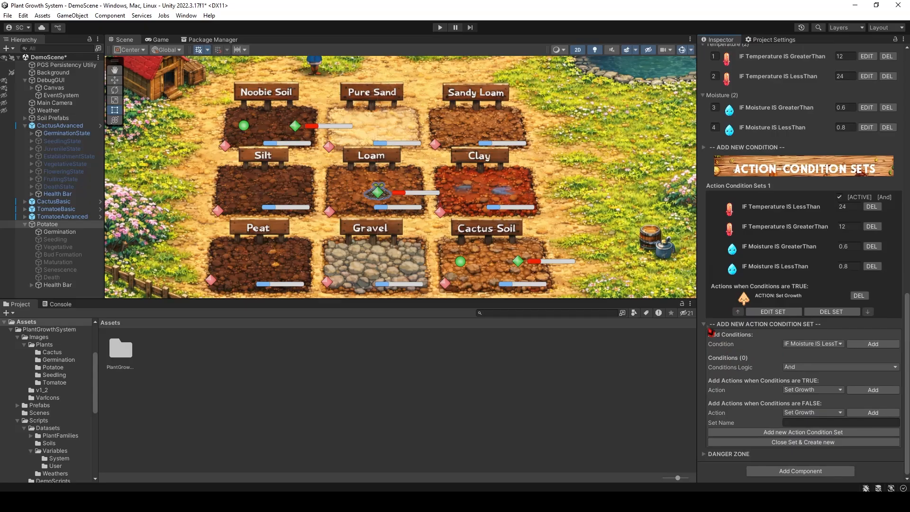
Collapse the form for new action-condition sets and review the Potatoe's completed set.
click(708, 326)
scroll(768, 374, up, 2)
scroll(760, 452, down, 2)
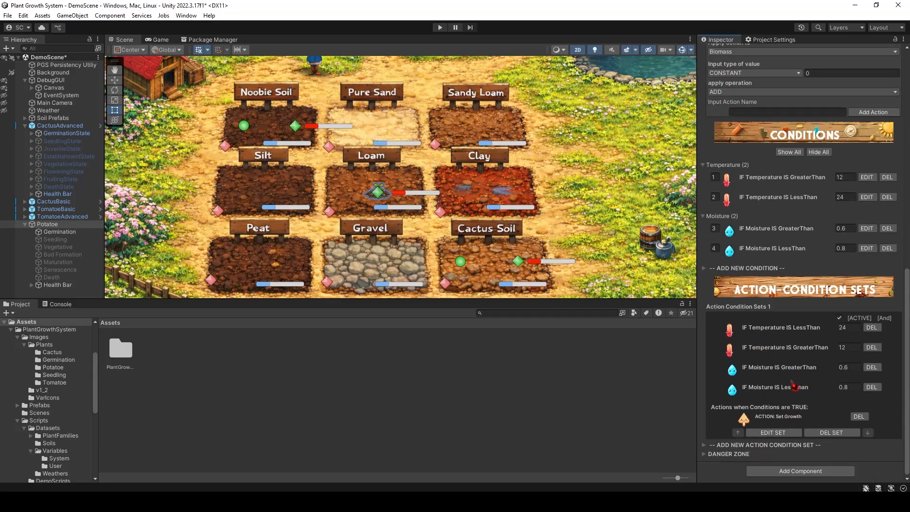
scroll(824, 403, up, 5)
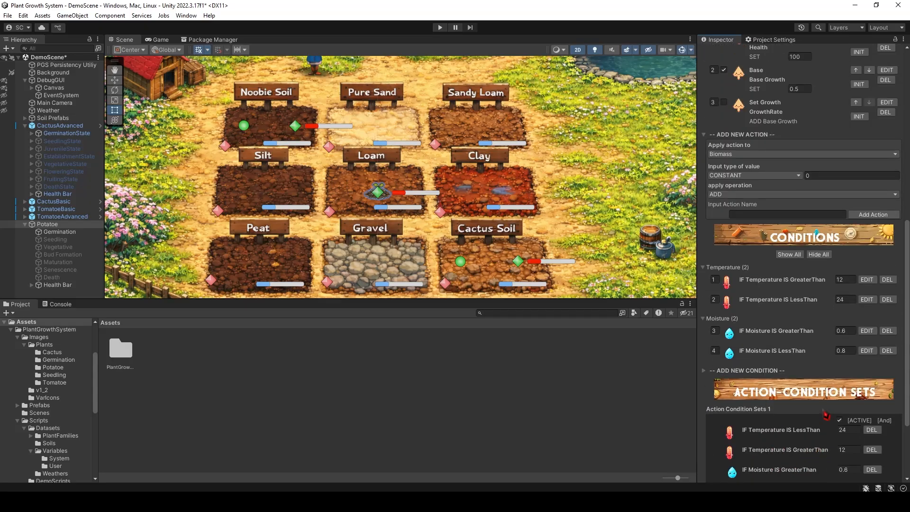
scroll(825, 415, down, 4)
Add an action named Growing... that adds a reference to GrowthRate to Biomass, and mark it as active.
scroll(819, 416, up, 3)
scroll(750, 327, up, 3)
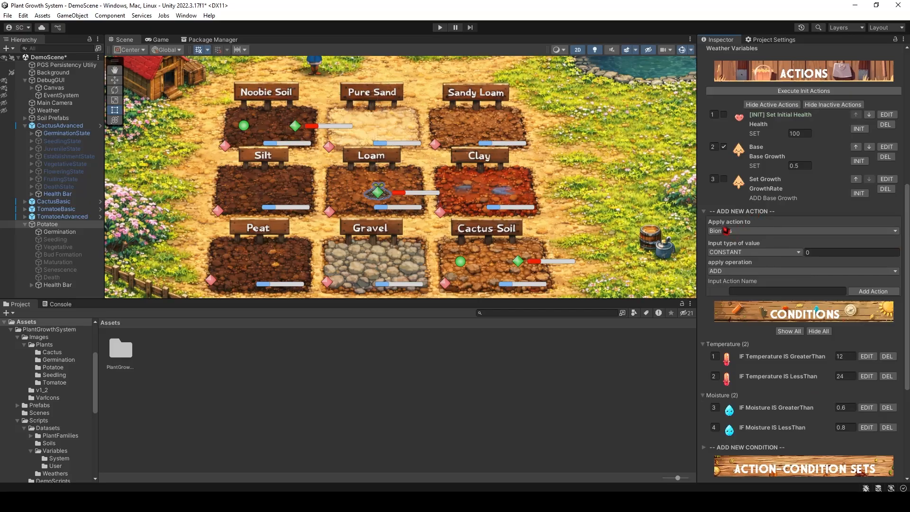
click(771, 253)
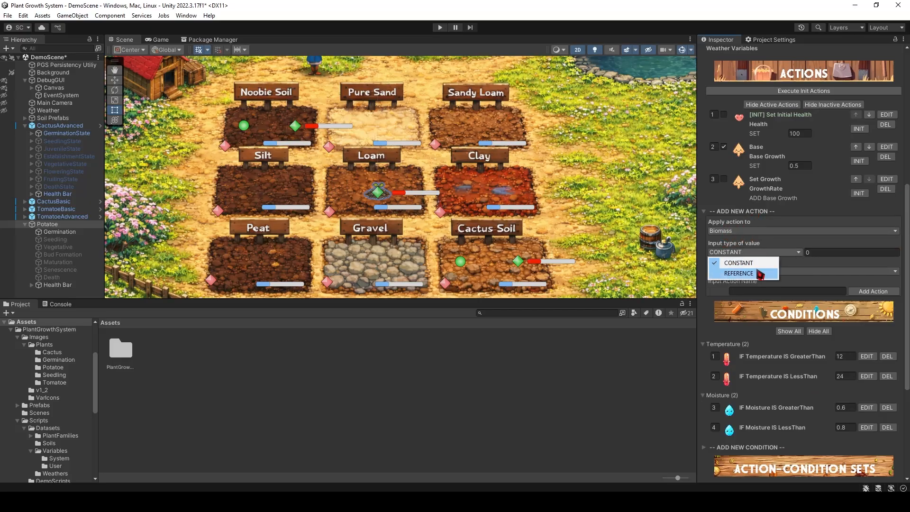
click(761, 274)
click(819, 254)
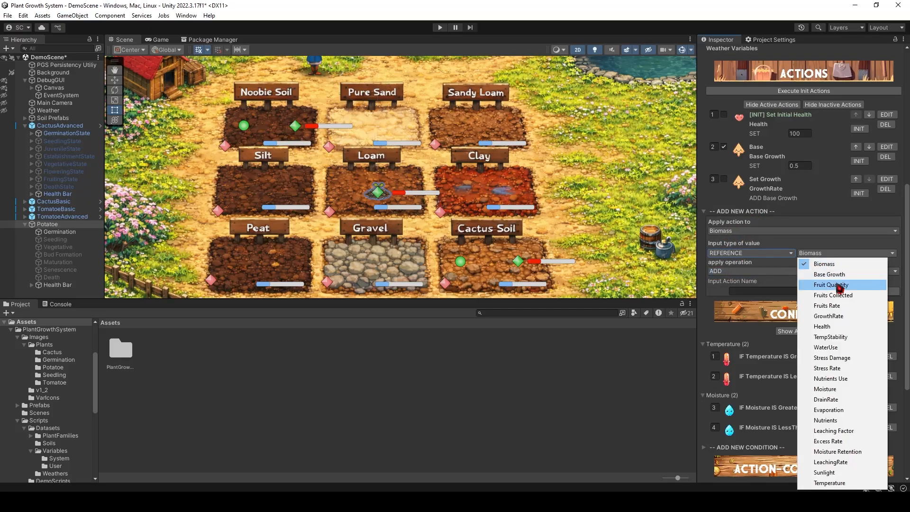
click(846, 316)
click(781, 272)
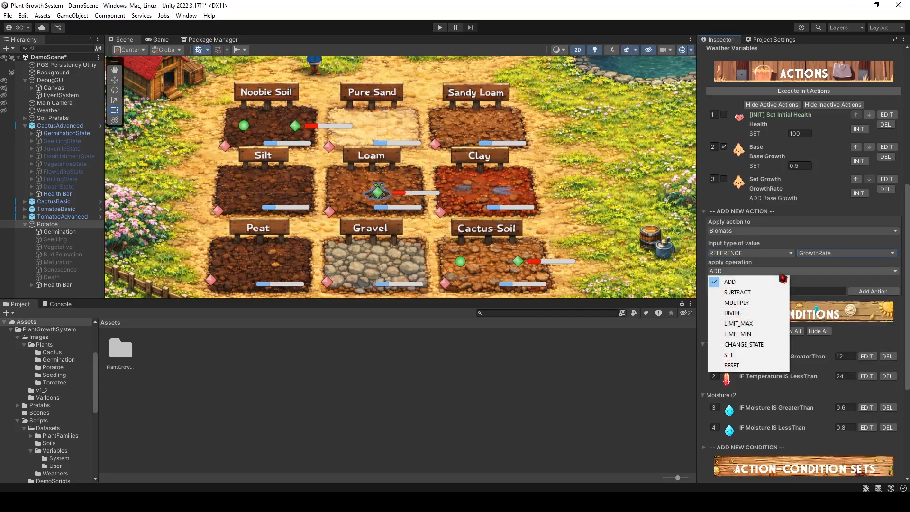
click(783, 281)
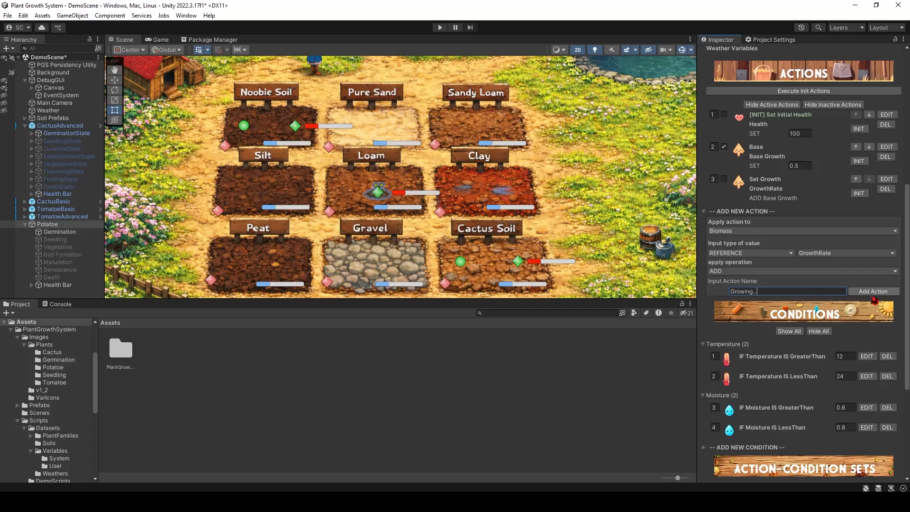
click(872, 291)
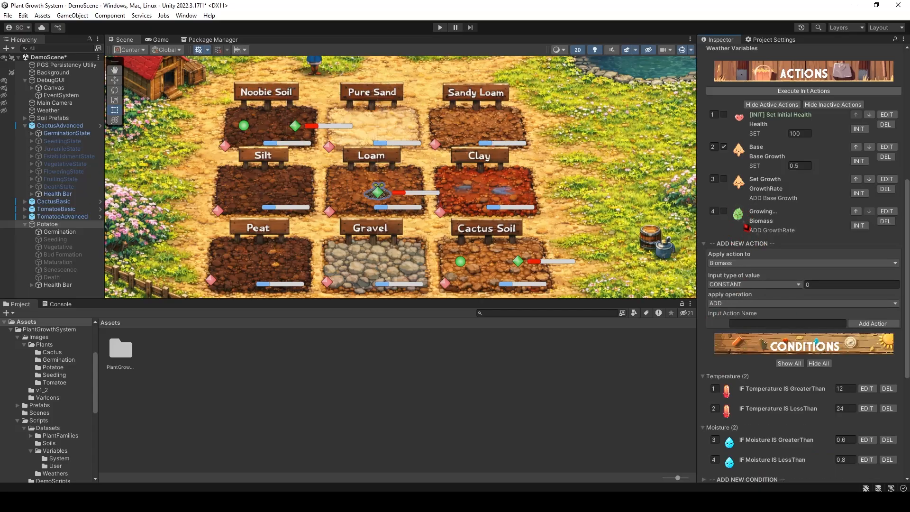
click(724, 211)
scroll(803, 239, up, 2)
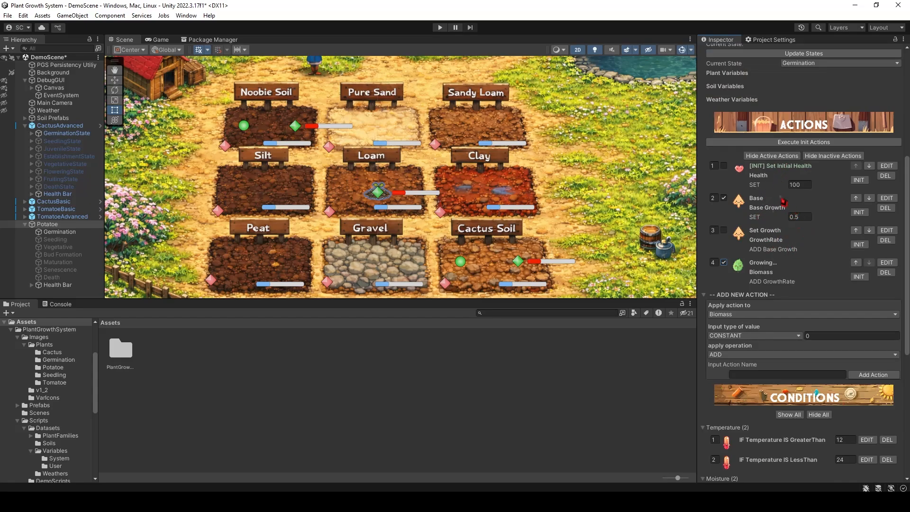
Open the Scripts > Datasets > Variables > System folder in the project assets and inspect the GrowthRate variable's settings.
scroll(815, 283, down, 4)
scroll(836, 360, down, 6)
scroll(771, 166, up, 7)
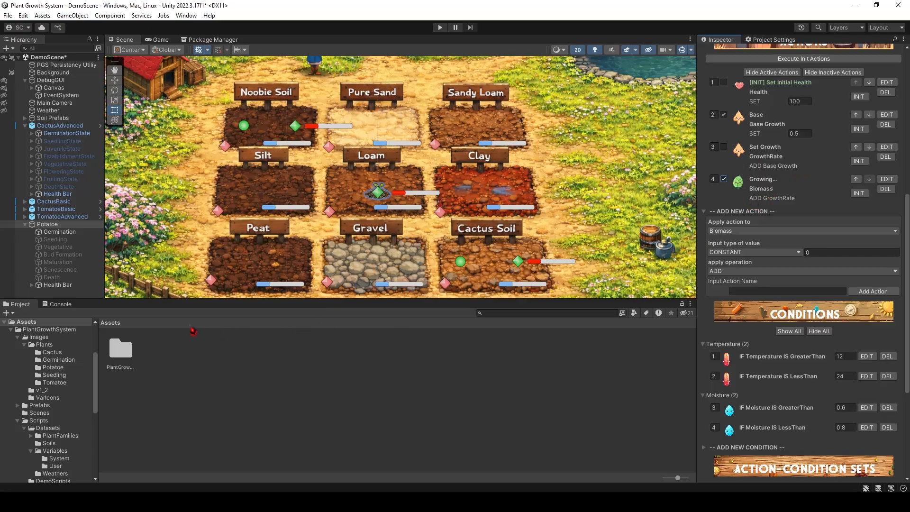
click(131, 351)
double_click(132, 351)
double_click(229, 351)
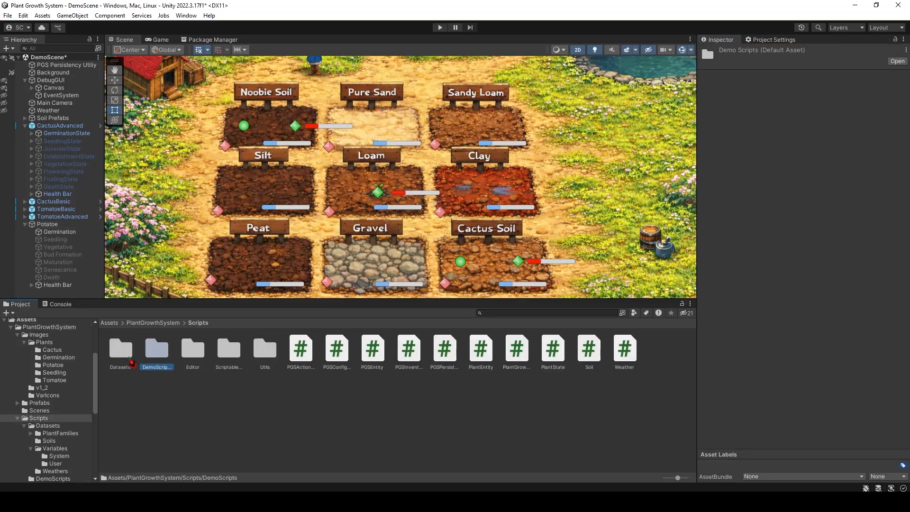
double_click(122, 352)
double_click(193, 351)
double_click(131, 351)
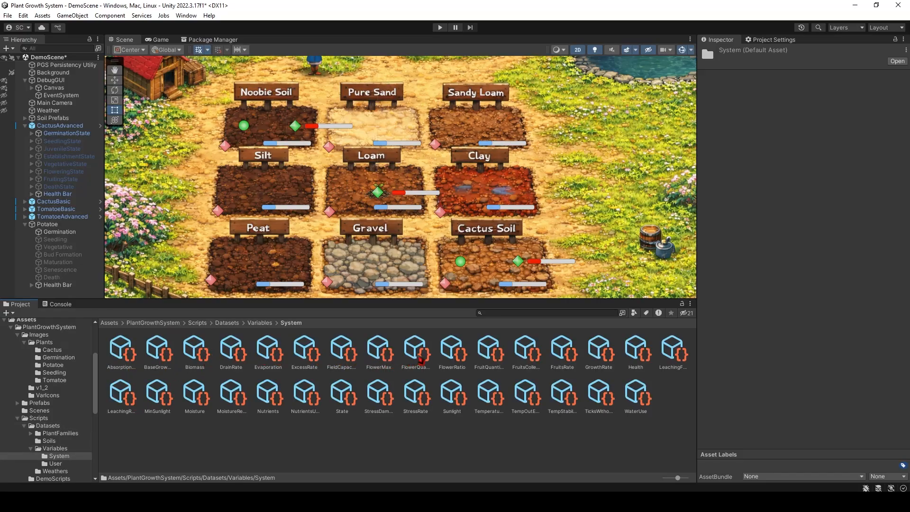
click(598, 351)
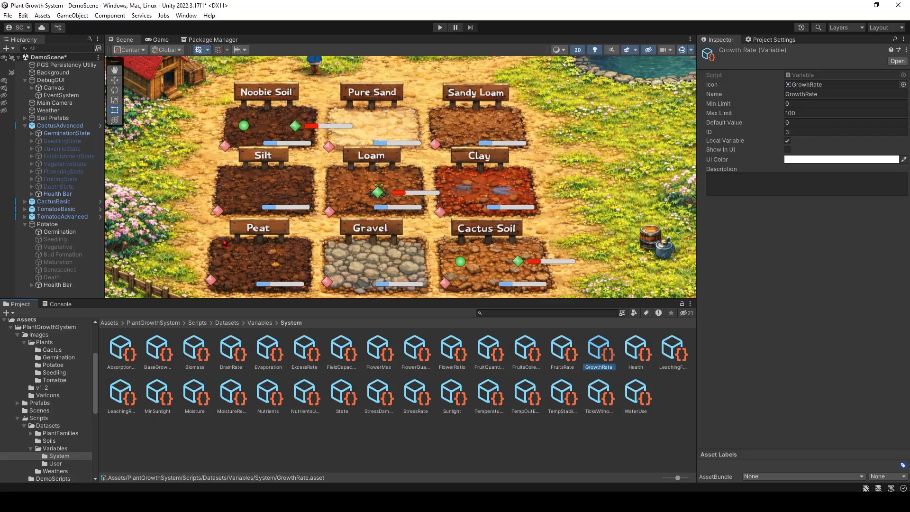
Select the Potatoe object again and run the scene in Play mode.
click(57, 225)
scroll(770, 369, down, 10)
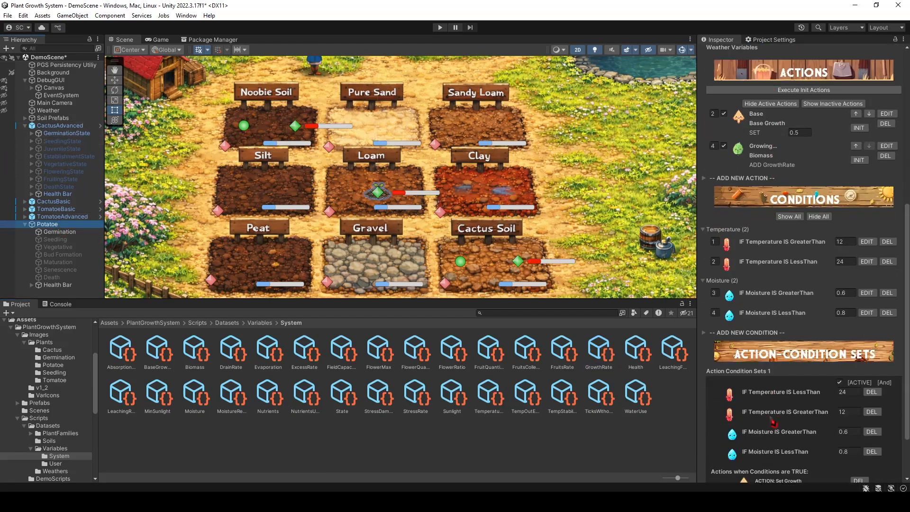
click(440, 28)
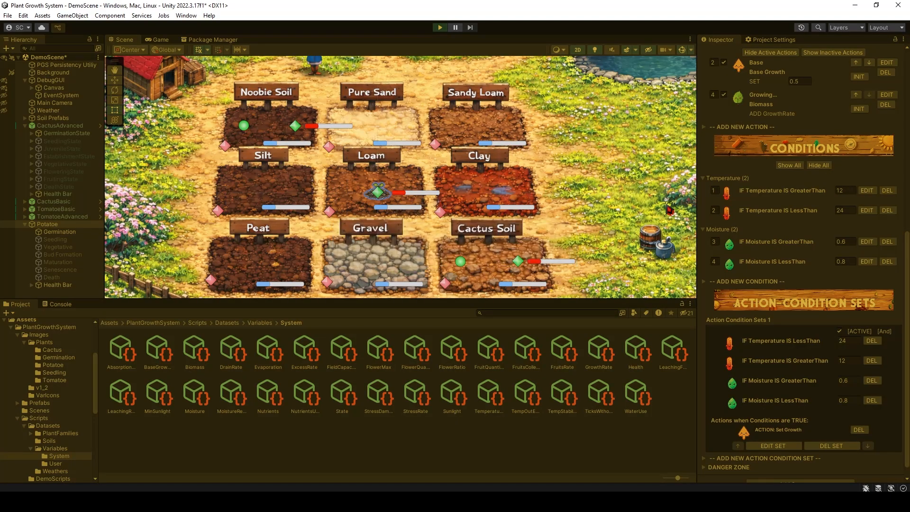
Examine the running Potatoe's plant, soil and weather variables against the conditions in its action-condition set.
scroll(734, 350, down, 5)
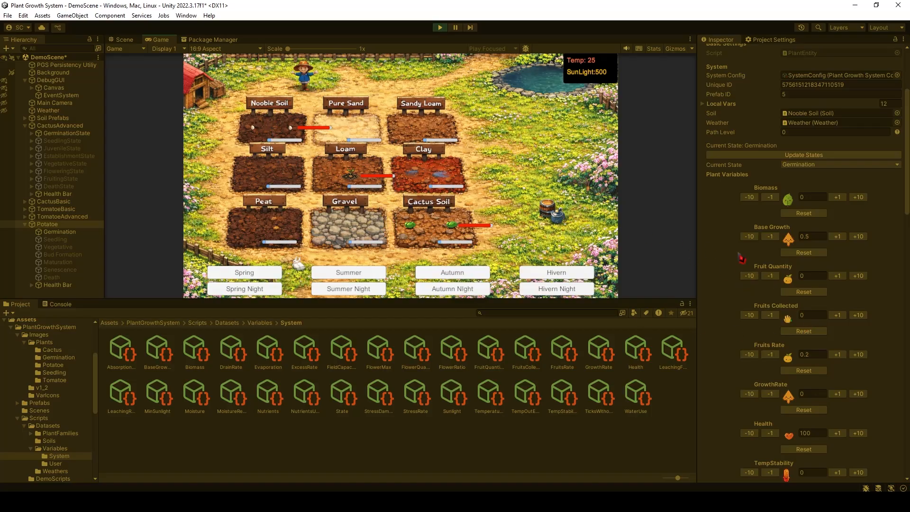
scroll(770, 368, down, 5)
scroll(769, 369, down, 12)
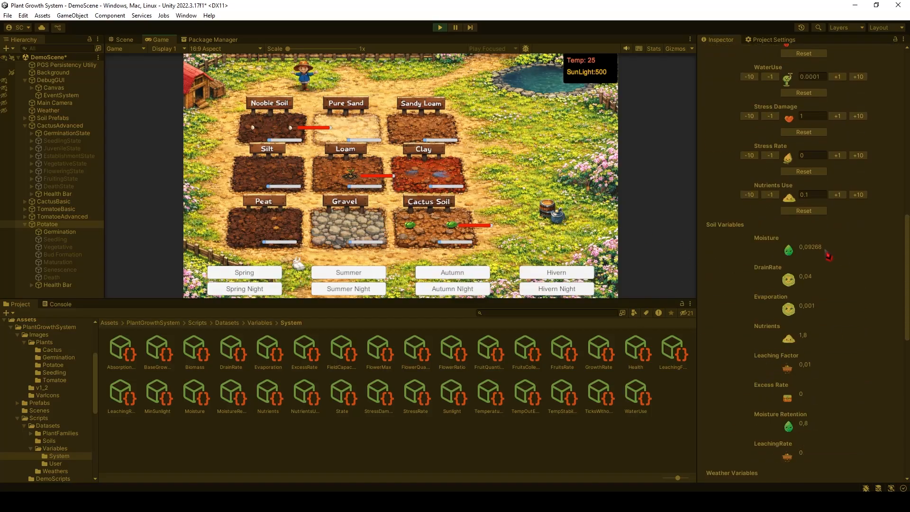
scroll(815, 313, down, 6)
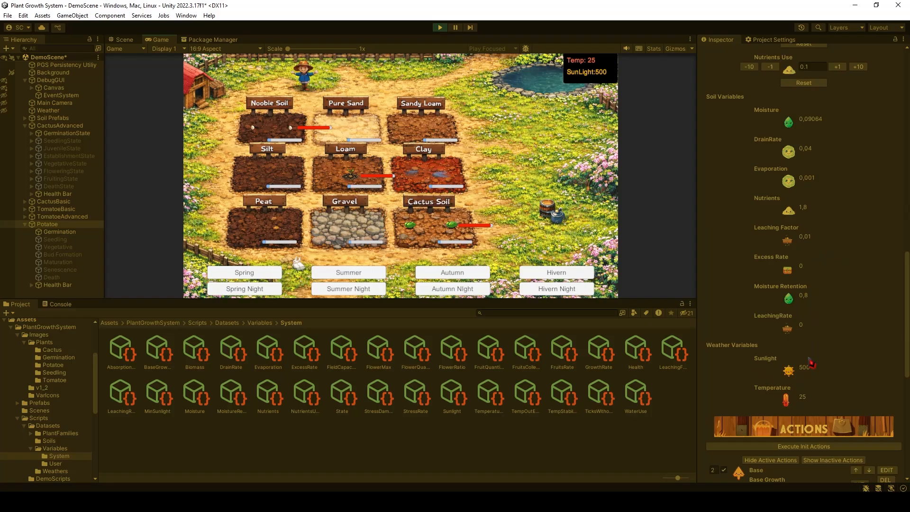
scroll(797, 385, up, 20)
scroll(801, 386, down, 18)
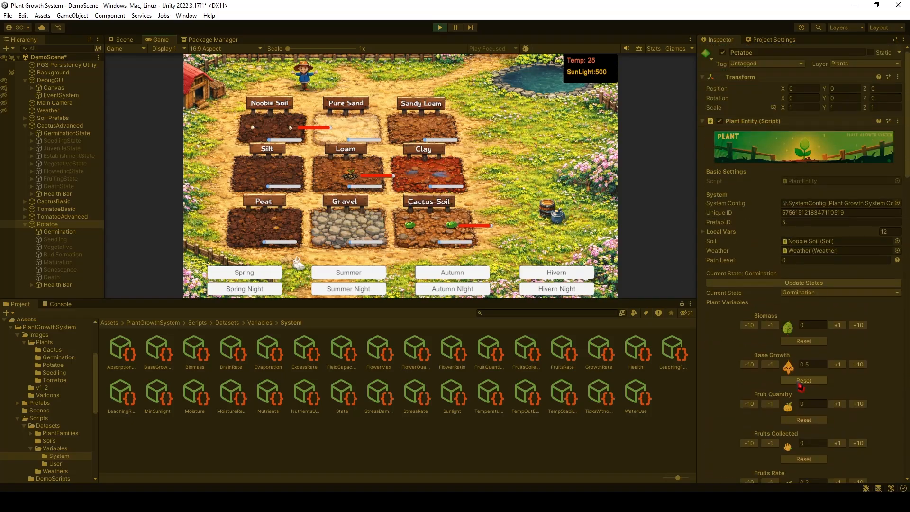
scroll(802, 391, down, 11)
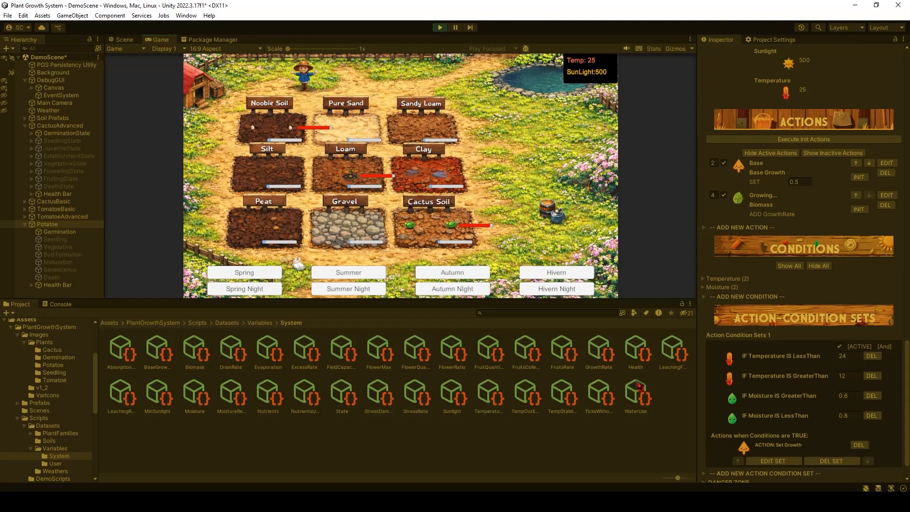
scroll(839, 341, up, 15)
scroll(758, 265, up, 11)
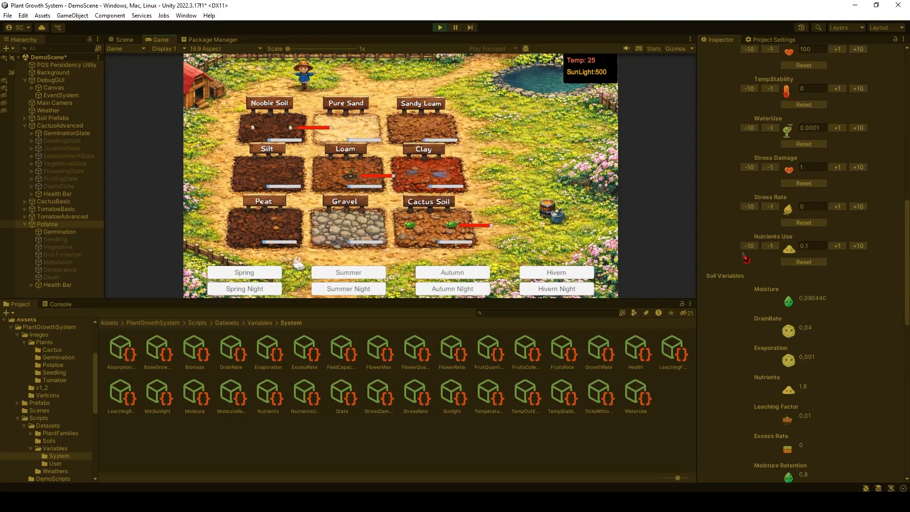
scroll(746, 258, up, 2)
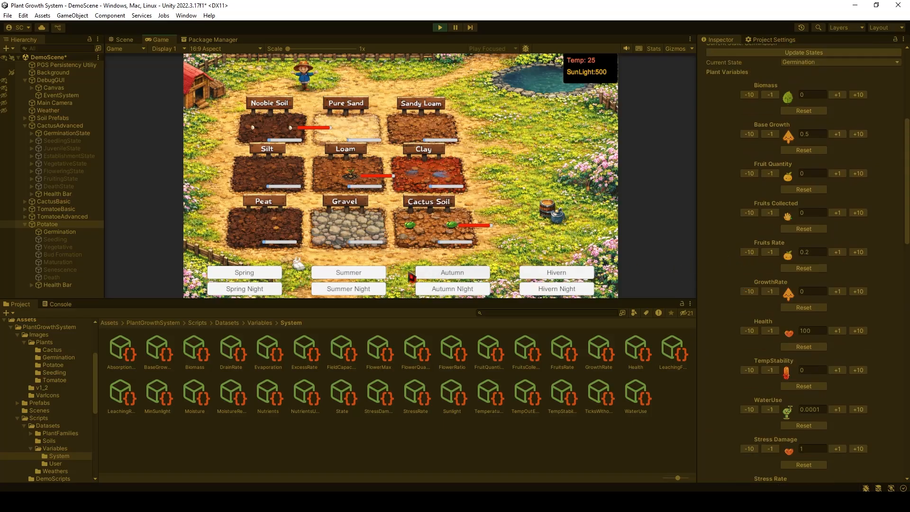
Switch the running scene's weather to Autumn and compare its temperature with the Potatoe's temperature conditions.
click(546, 275)
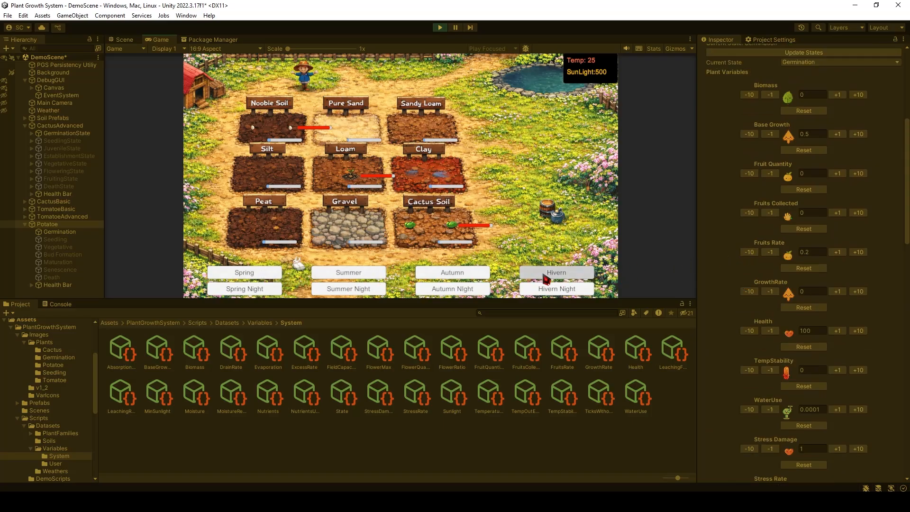
click(485, 274)
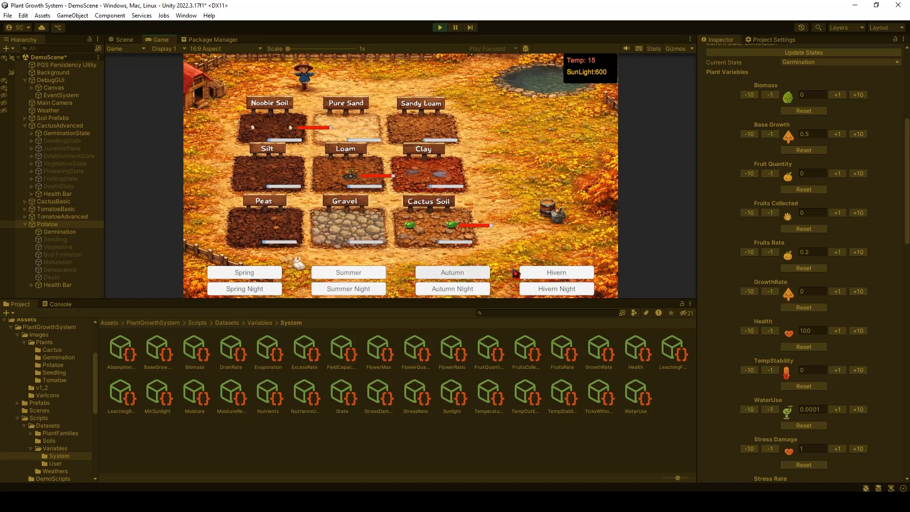
scroll(889, 285, down, 15)
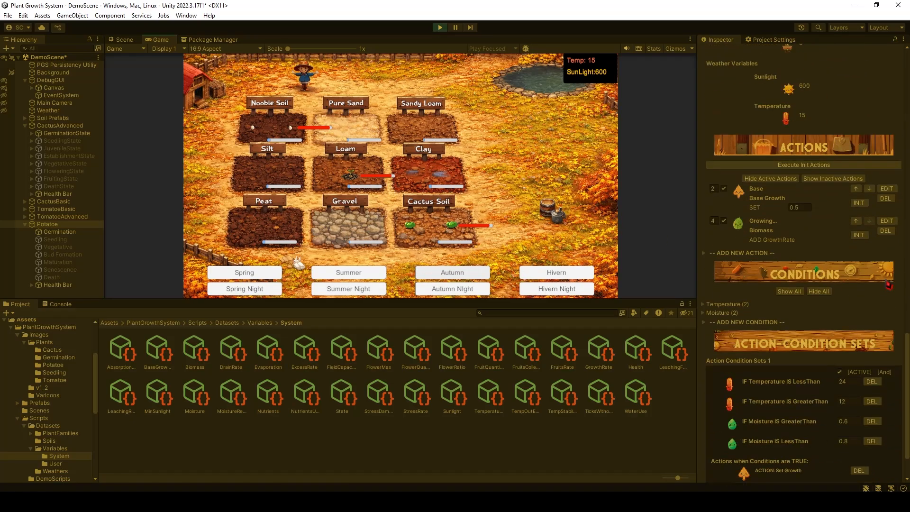
scroll(889, 285, down, 1)
scroll(854, 404, up, 3)
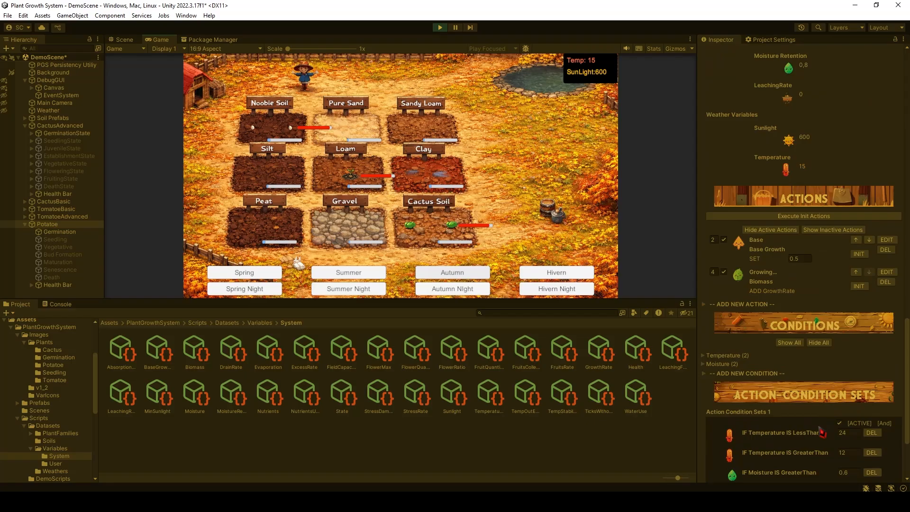
scroll(823, 431, down, 2)
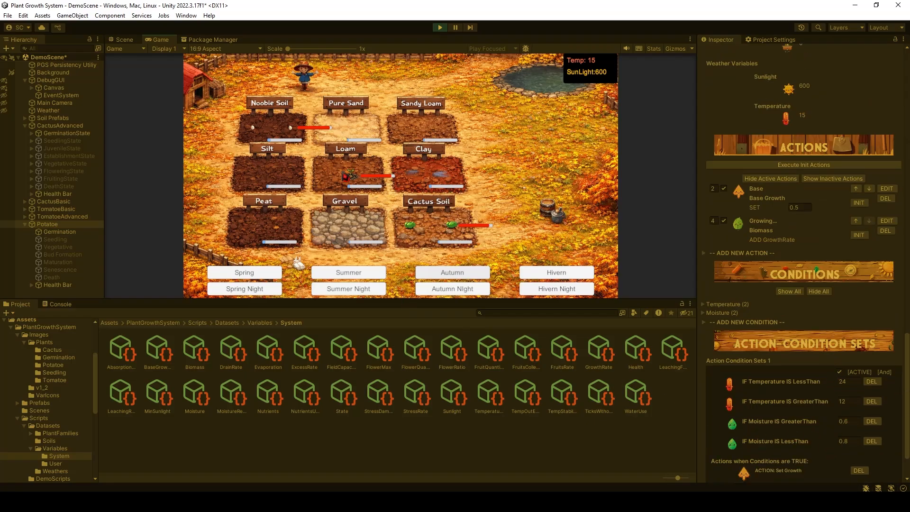
Set the moisture of the Noobie Soil plot to Max and close its soil options.
click(271, 137)
click(243, 107)
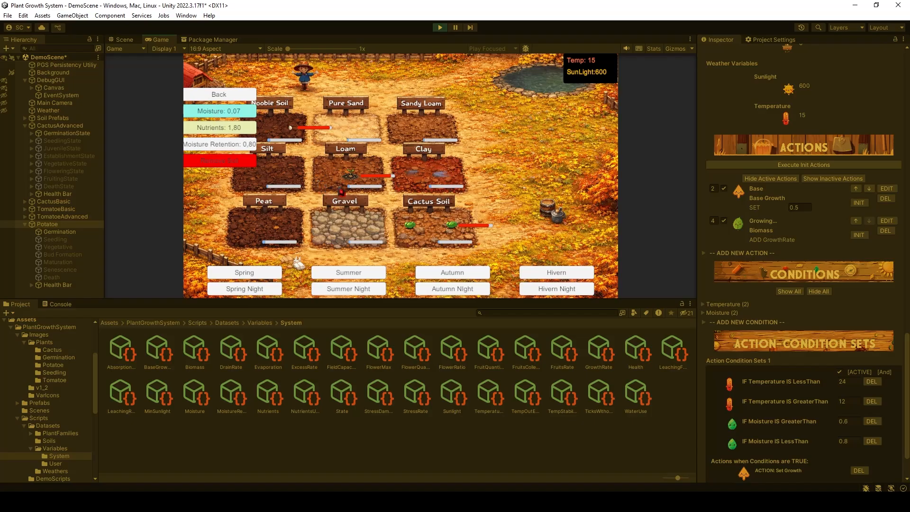
click(235, 111)
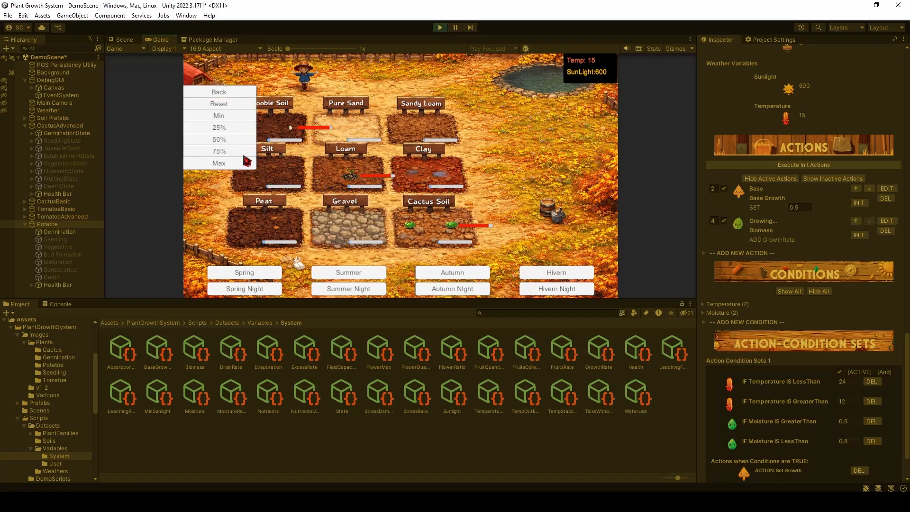
click(240, 159)
click(306, 186)
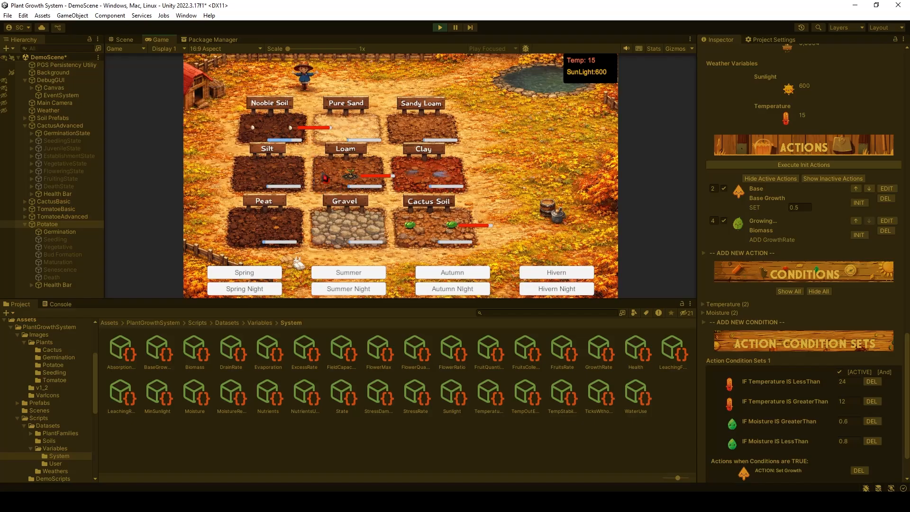
Examine the Potatoe's soil moisture, GrowthRate and Biomass while the scene runs.
scroll(715, 328, down, 1)
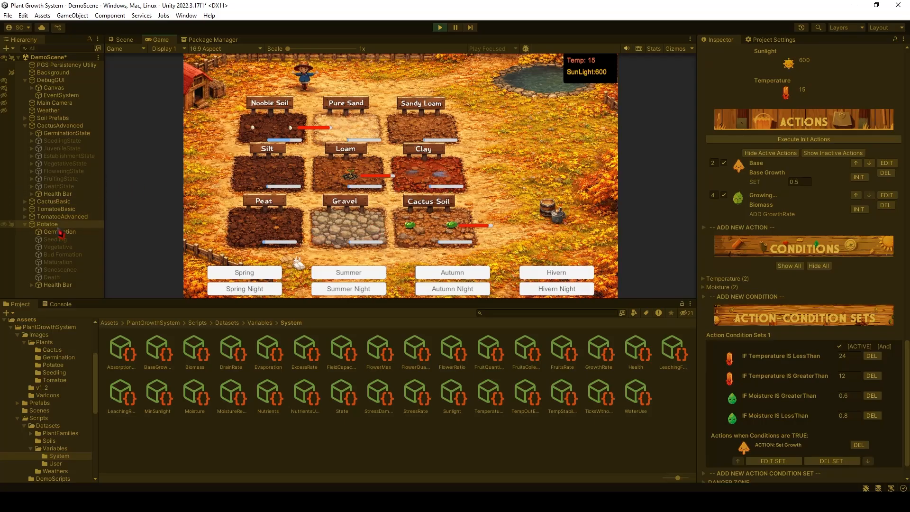
scroll(737, 315, down, 1)
scroll(759, 323, up, 15)
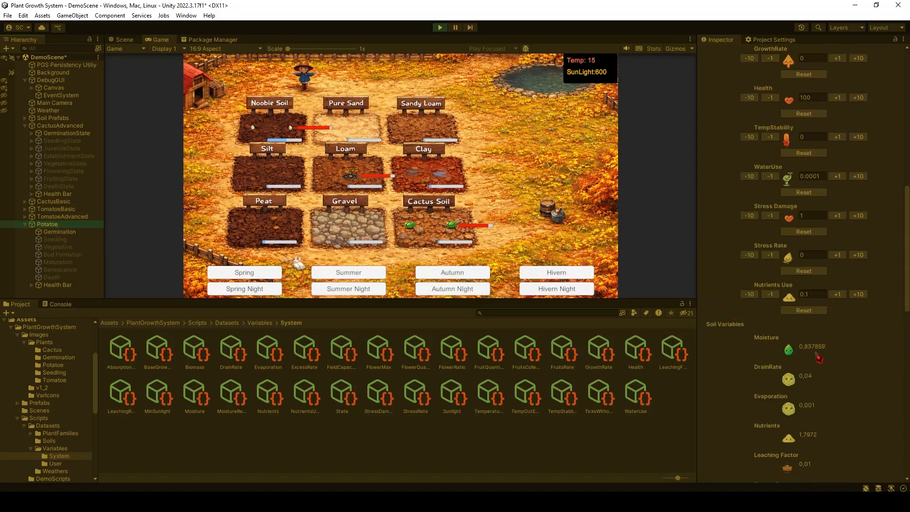
scroll(810, 356, up, 9)
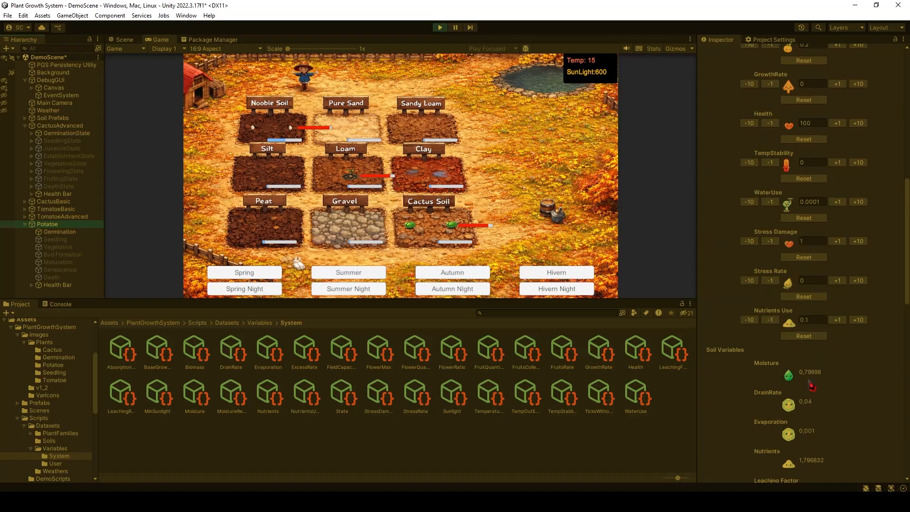
click(812, 108)
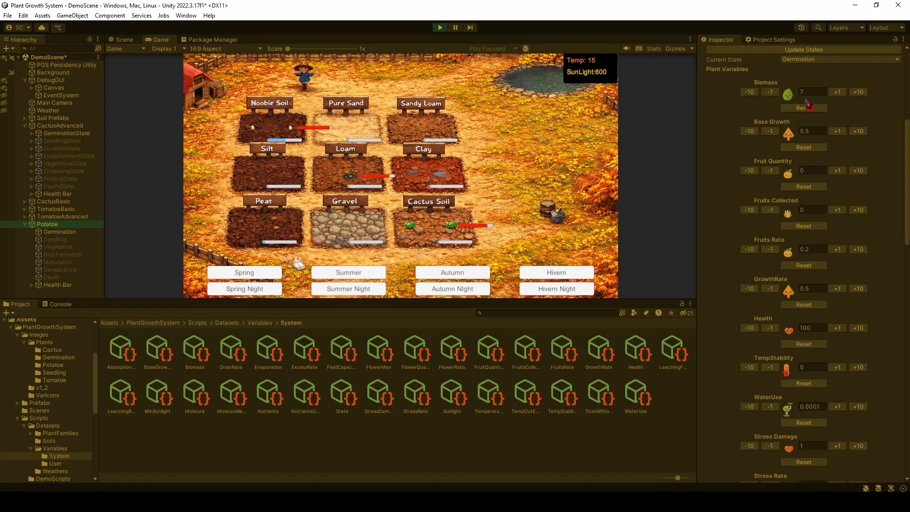
scroll(808, 106, down, 15)
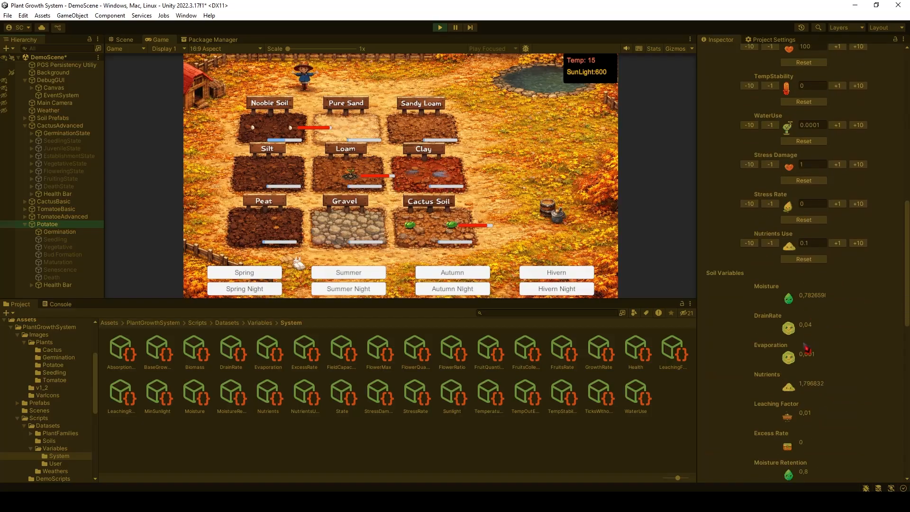
Check the running Potatoe's weather variables, conditions and Biomass, and exit Play mode.
scroll(807, 351, down, 15)
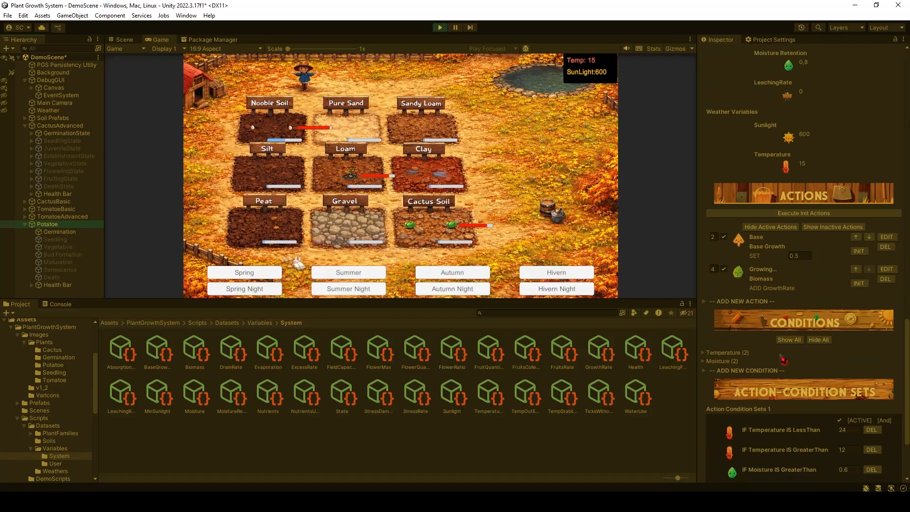
scroll(784, 359, up, 20)
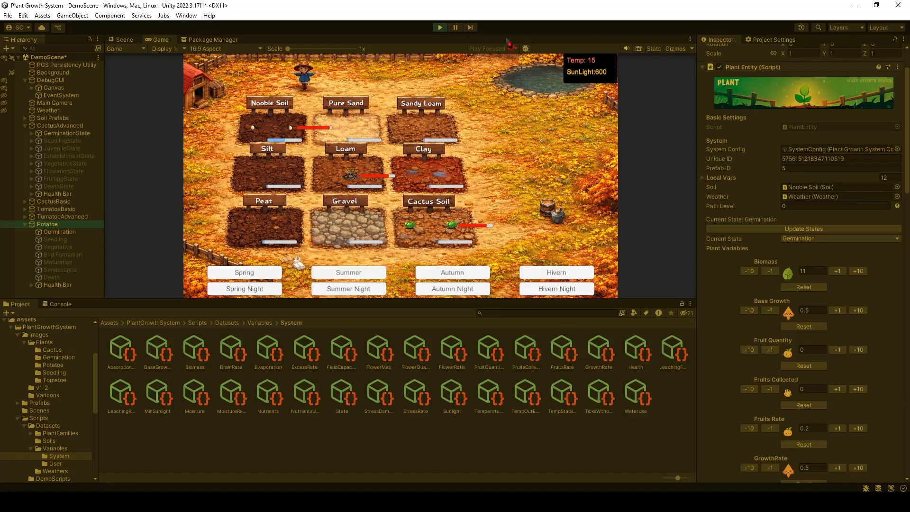
click(440, 30)
Add a condition to the Potatoe's Germination state: Biomass Greater Than a CONSTANT value of 10.
click(56, 240)
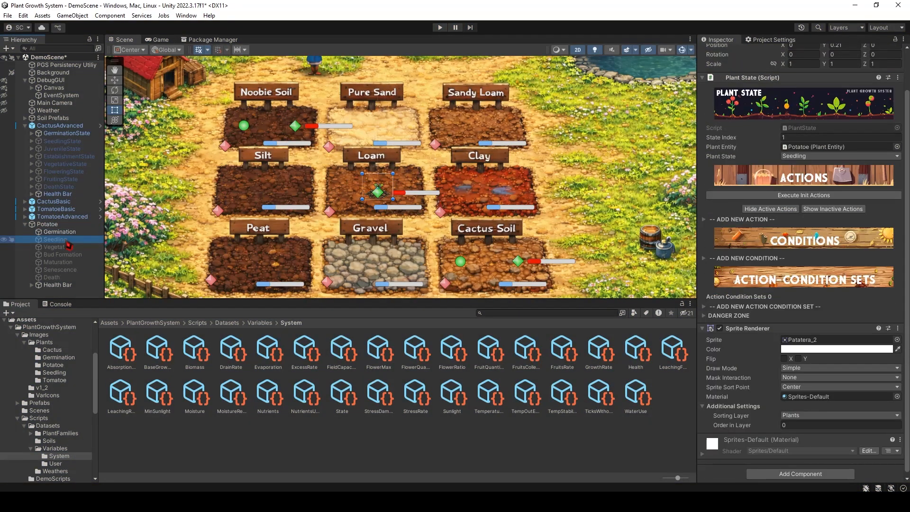
key(Up)
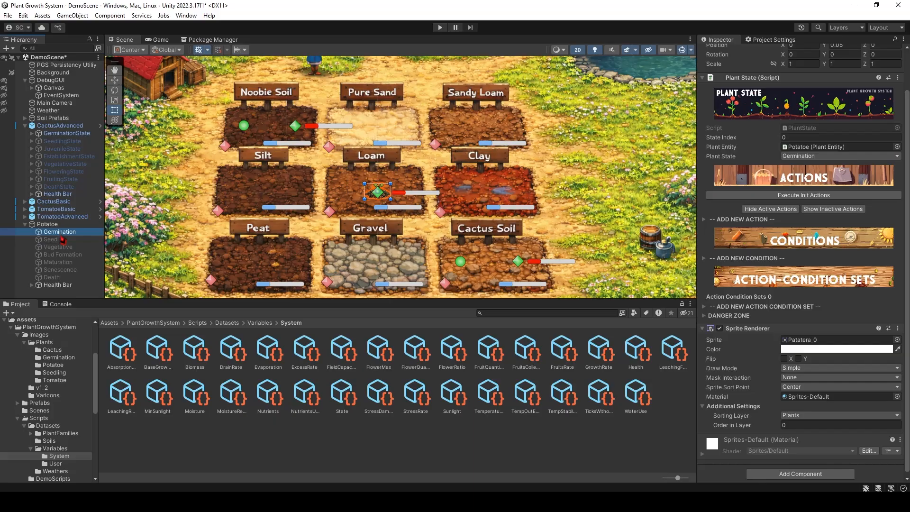
click(716, 219)
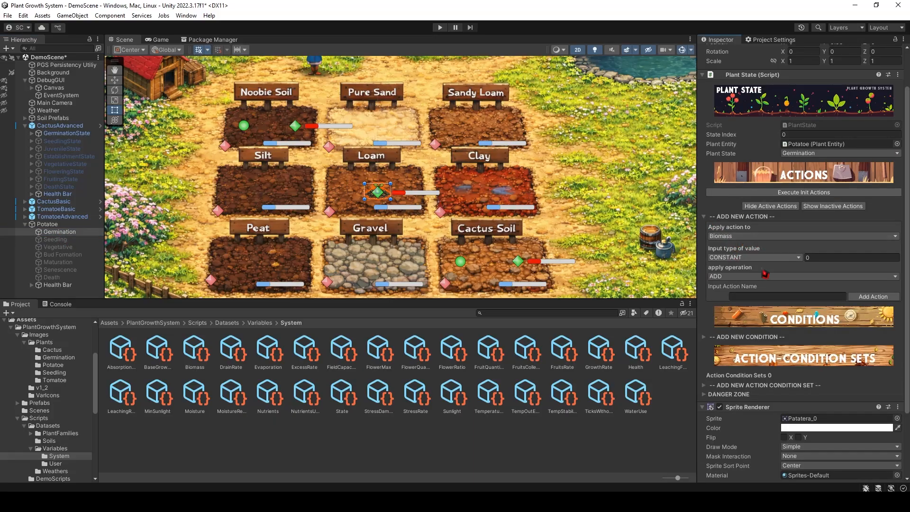
click(746, 337)
scroll(751, 304, down, 3)
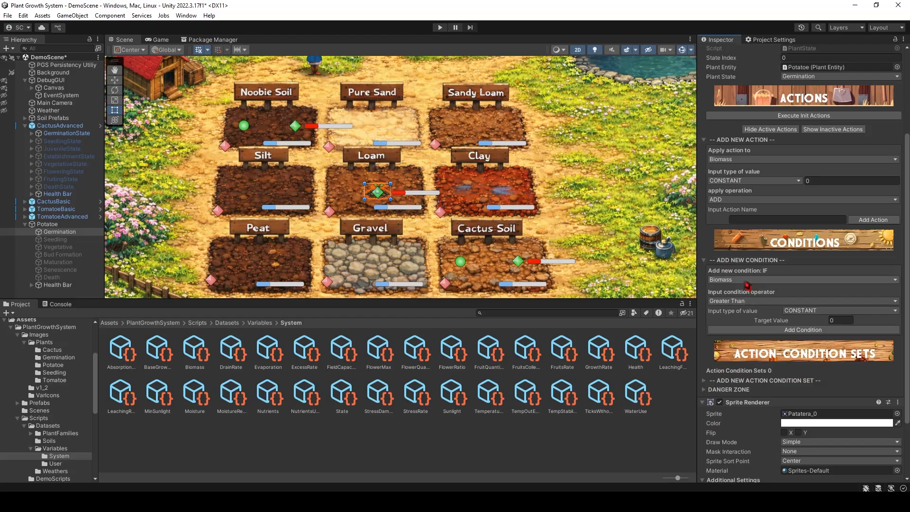
click(840, 321)
click(815, 330)
scroll(738, 282, down, 1)
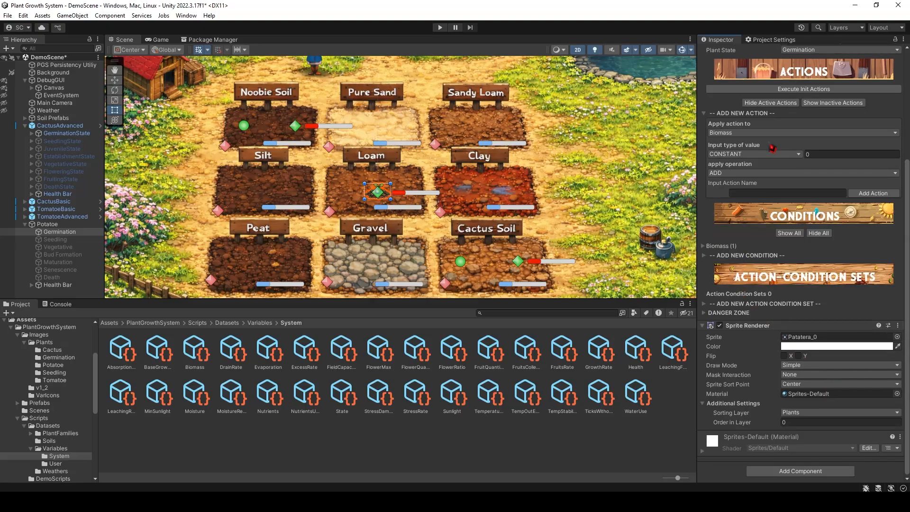
Check which variables a new action of the Germination state can be applied to.
click(764, 115)
click(749, 195)
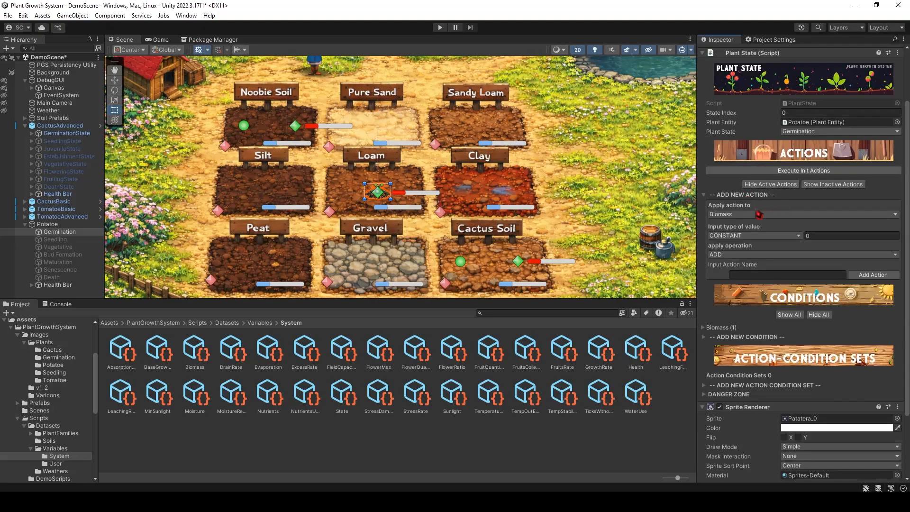
click(760, 214)
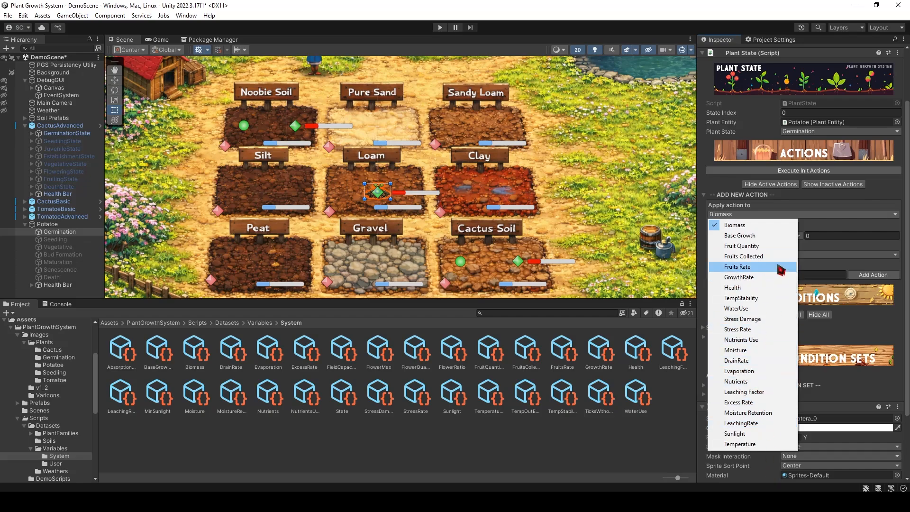
click(822, 231)
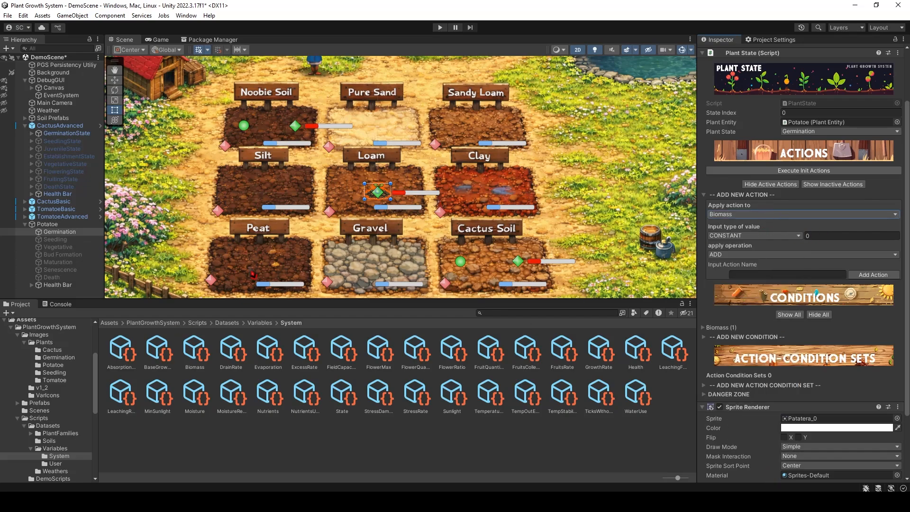
Add the State variable as a new element of the Potatoe entity's Local Vars.
click(47, 224)
scroll(877, 262, up, 2)
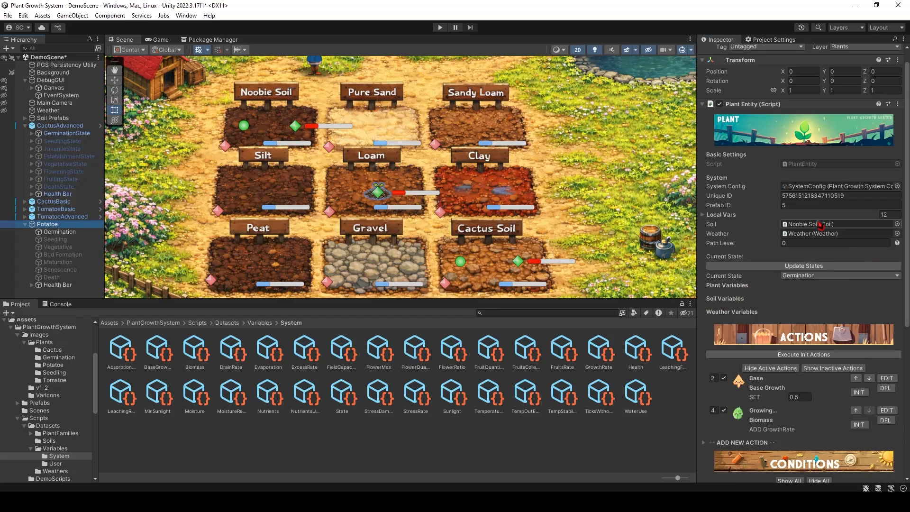
click(703, 215)
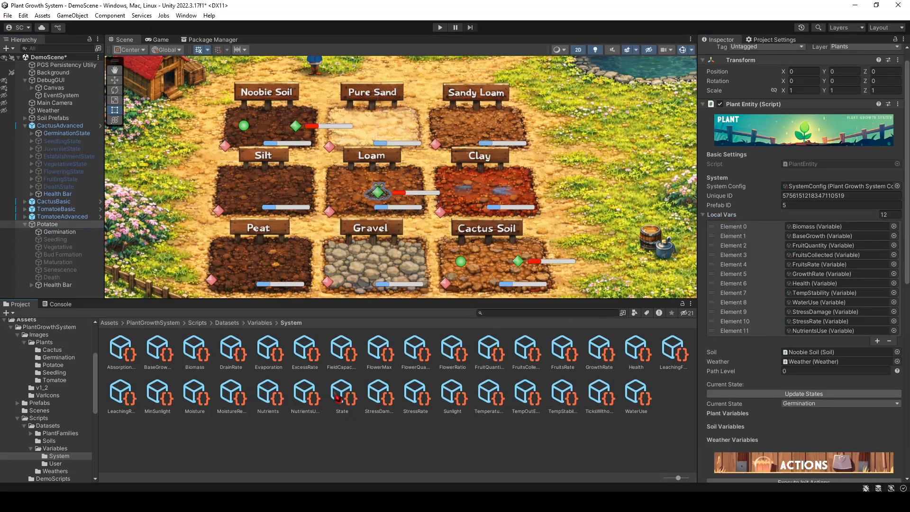
click(877, 341)
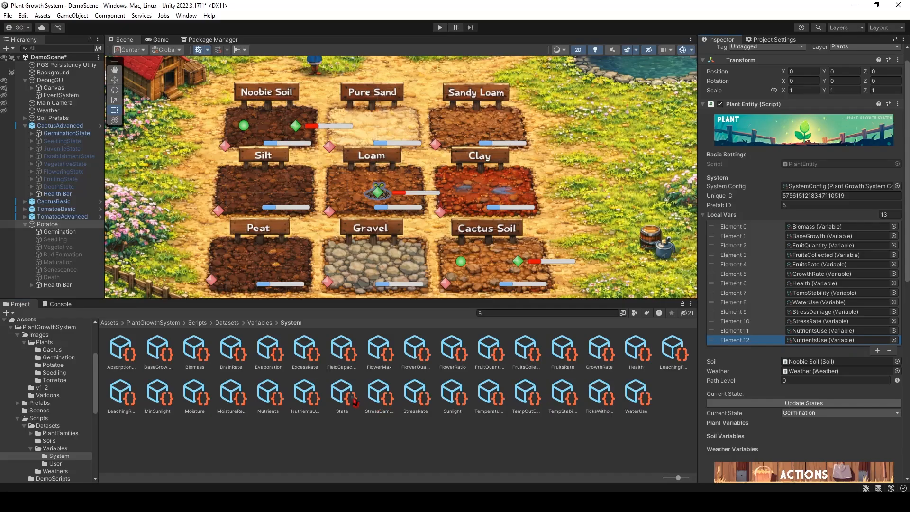
drag(355, 403, 837, 340)
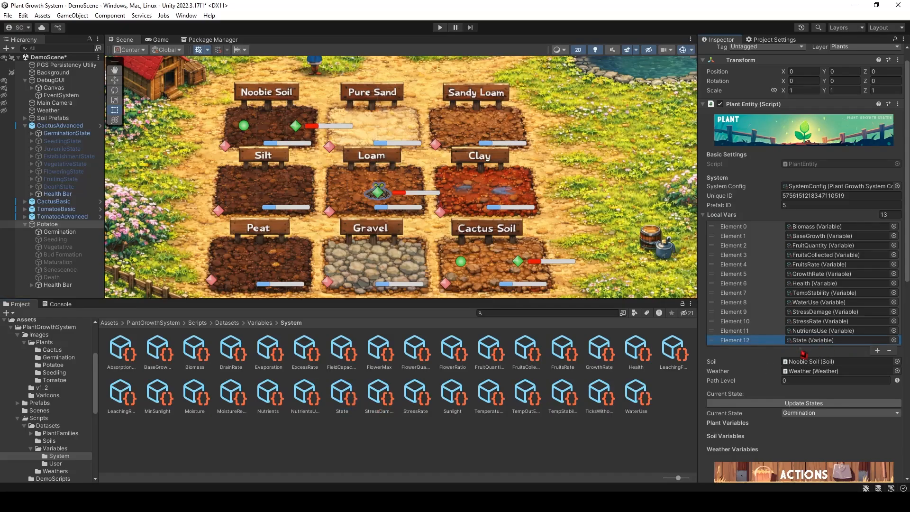
Set up a new action in the Germination state that applies to State with a CONSTANT value of 1.
click(69, 232)
scroll(769, 312, down, 2)
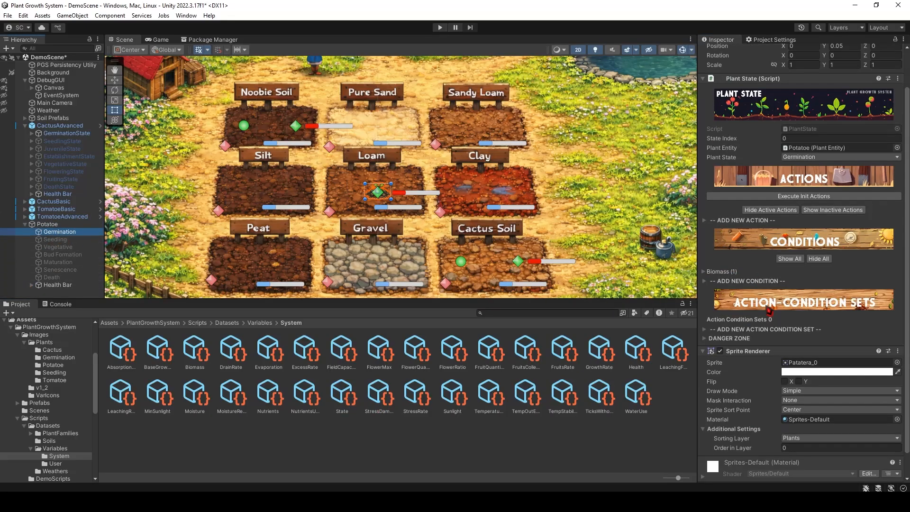
scroll(769, 311, down, 1)
click(763, 197)
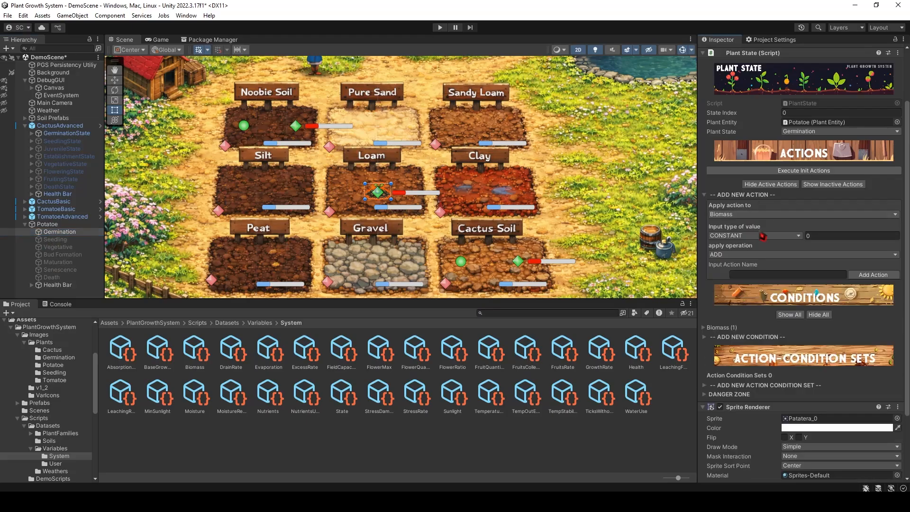
click(753, 215)
click(740, 348)
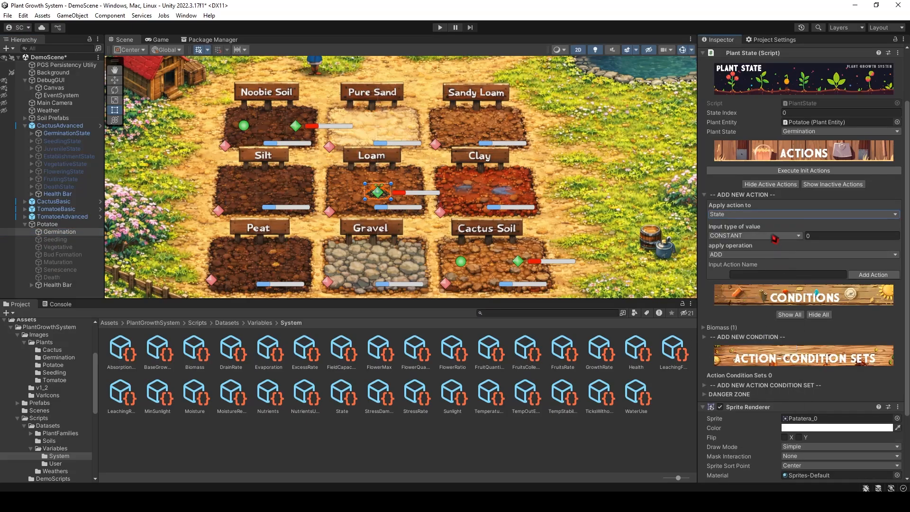
click(774, 238)
click(820, 237)
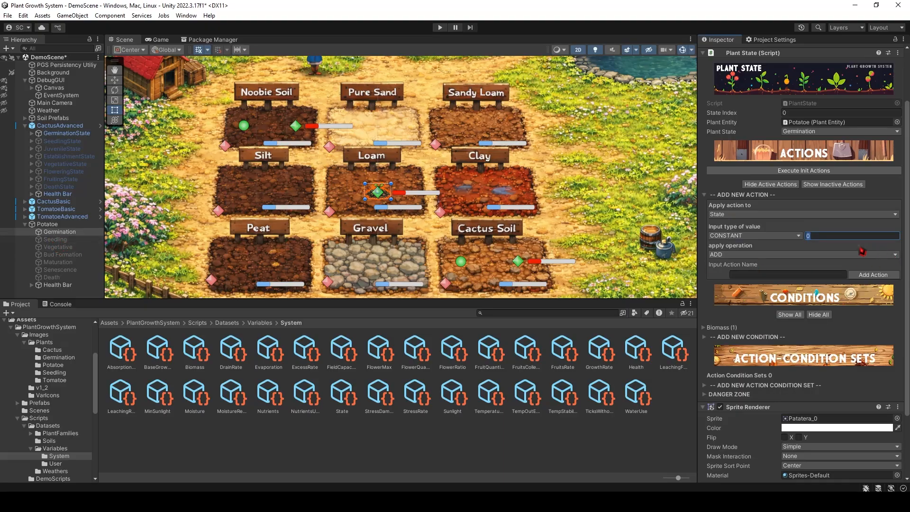
Give the new Germination action the CHANGE_STATE operation and add it under the name Evolution.
click(834, 256)
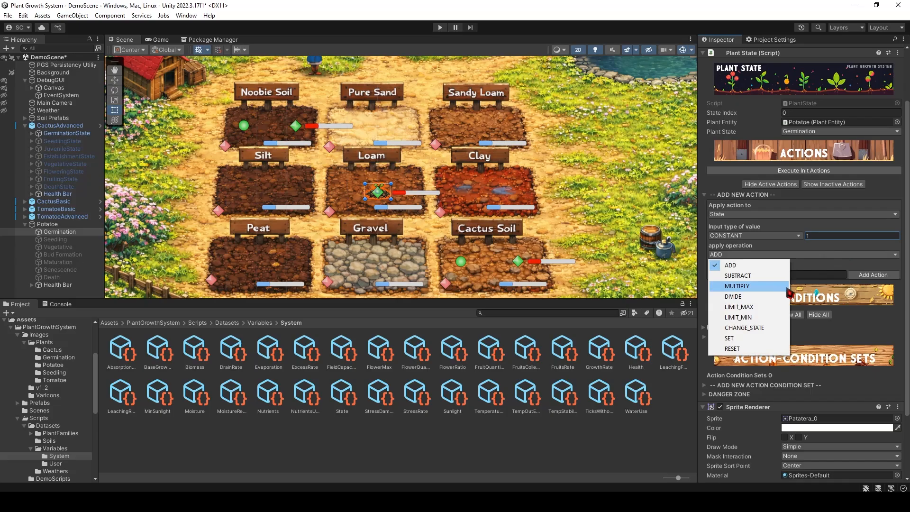
click(740, 327)
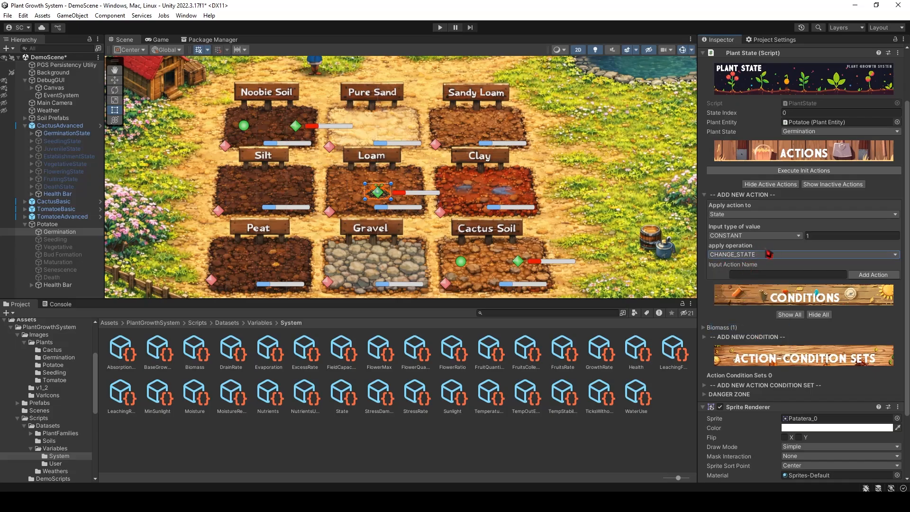
click(747, 275)
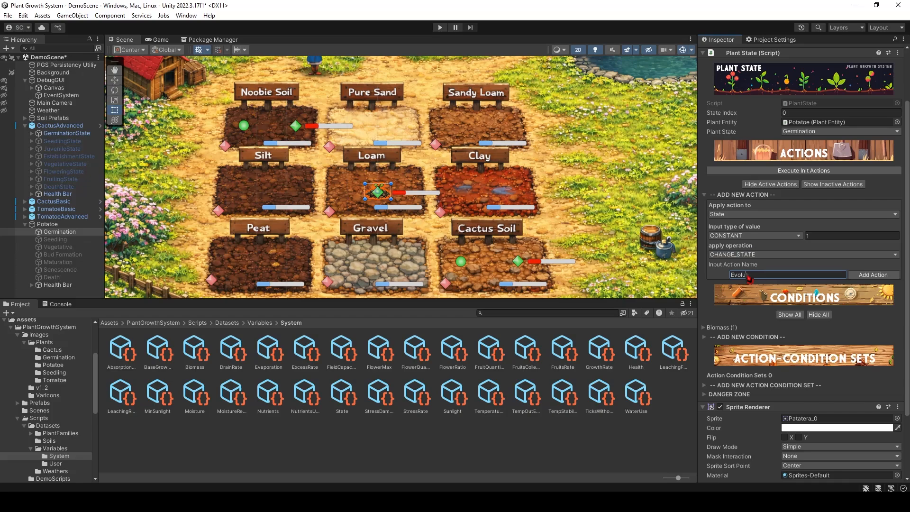
text(Evolution)
click(872, 276)
click(743, 264)
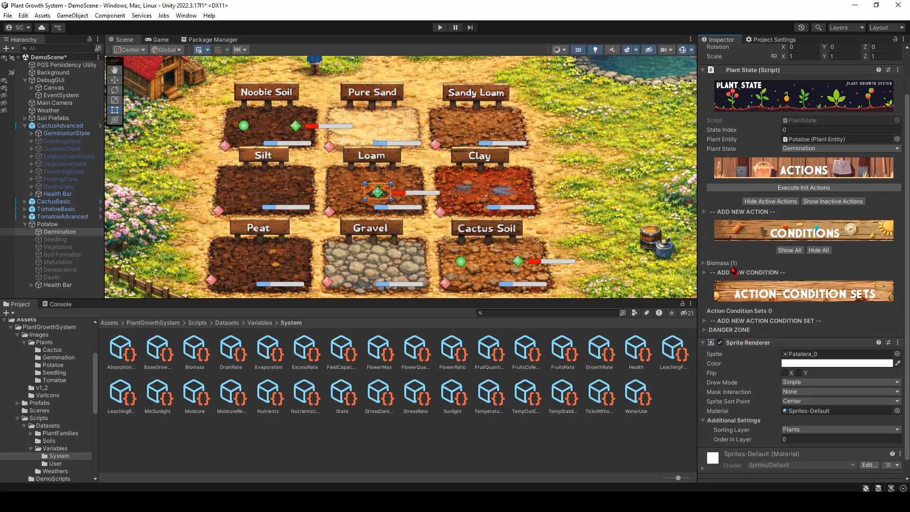
Check the Seedling state's index and add the Biomass GreaterThan 10 condition to a new action-condition set in the Germination state.
click(68, 239)
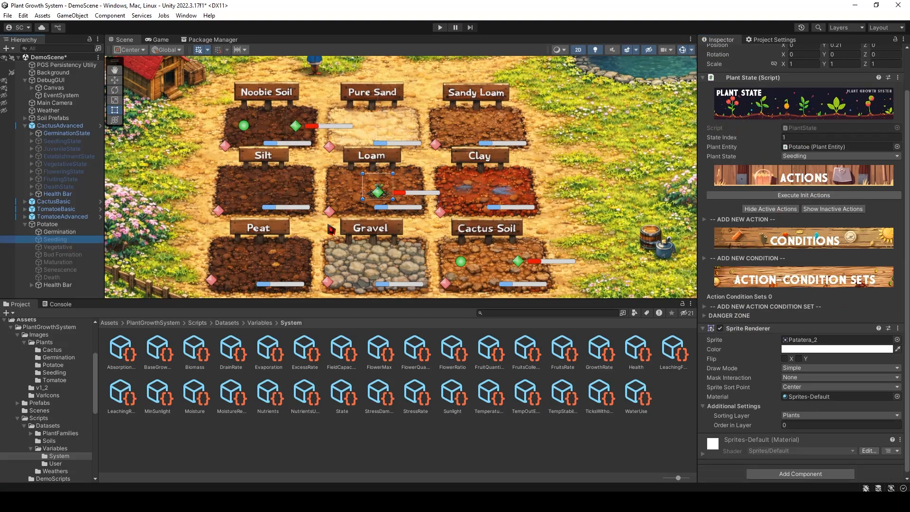
click(60, 232)
scroll(737, 342, down, 1)
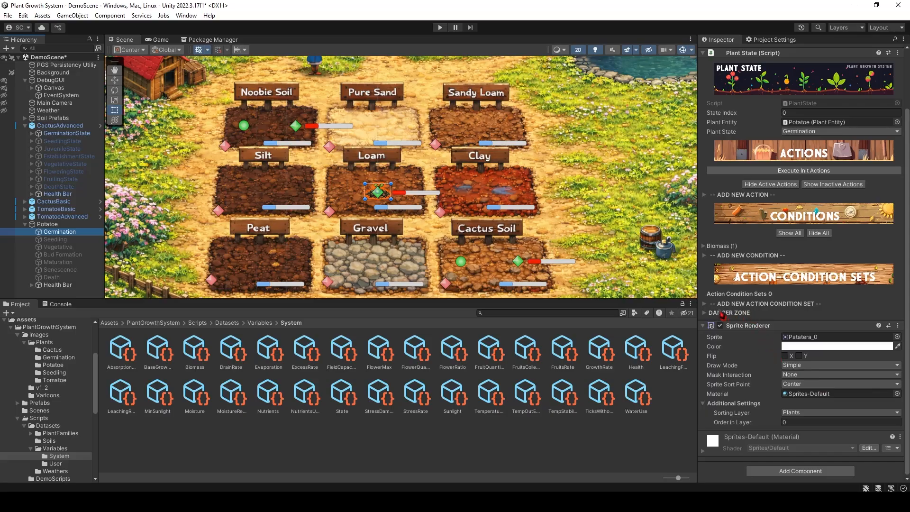
click(706, 305)
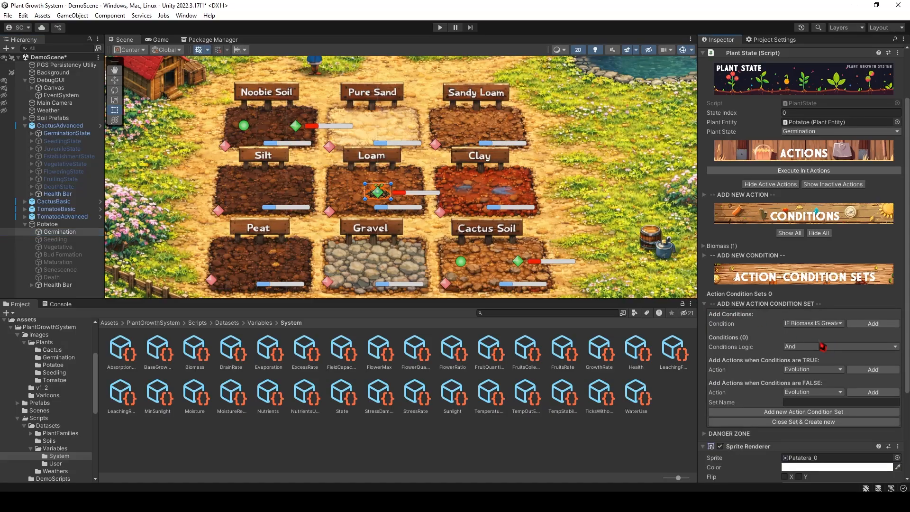
scroll(783, 337, down, 1)
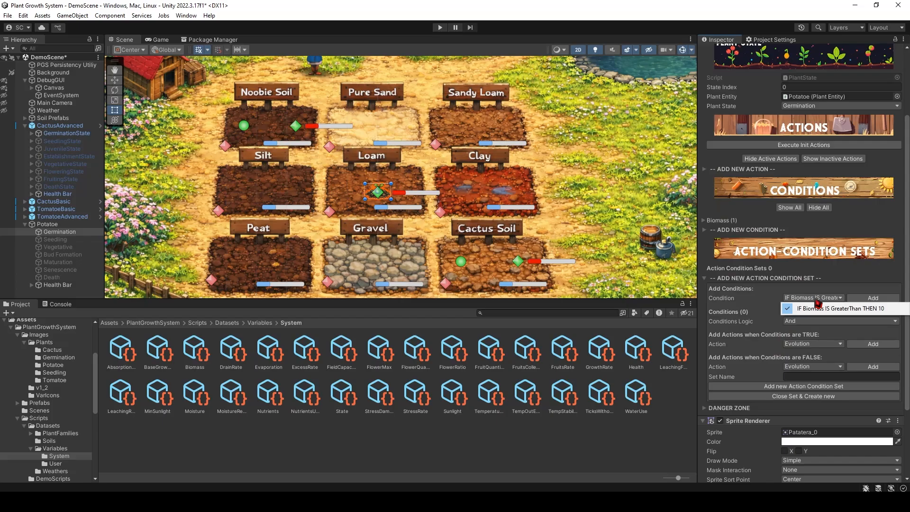
click(873, 298)
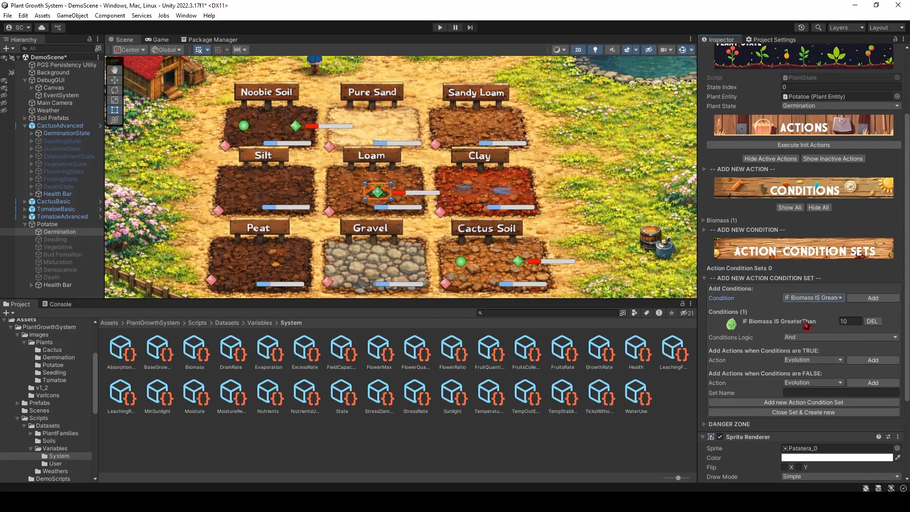
Assign the Evolution action for when the conditions are TRUE and create the action-condition set as Evolution Set.
click(823, 362)
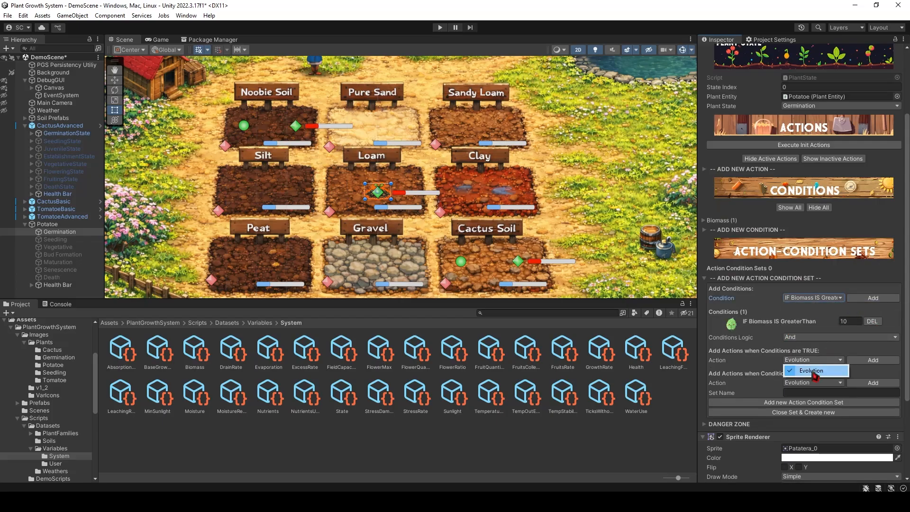
click(811, 370)
click(873, 360)
scroll(782, 415, down, 3)
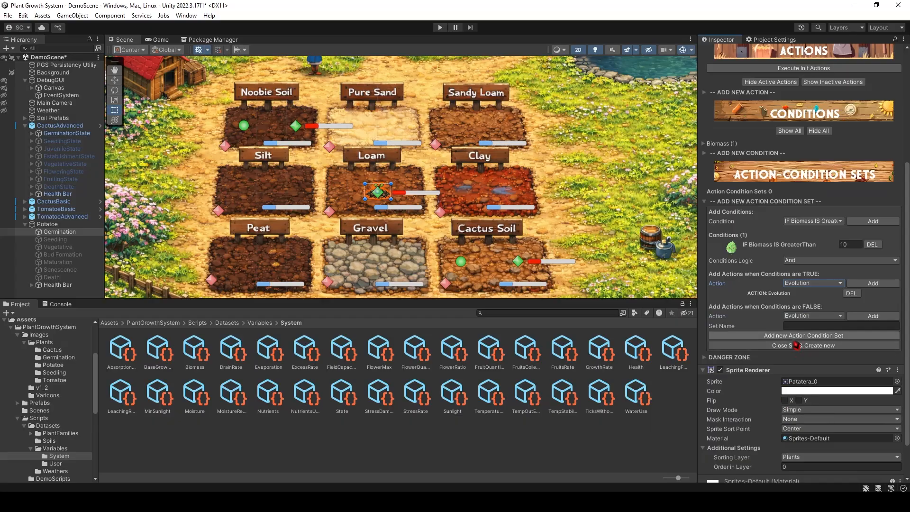
click(805, 327)
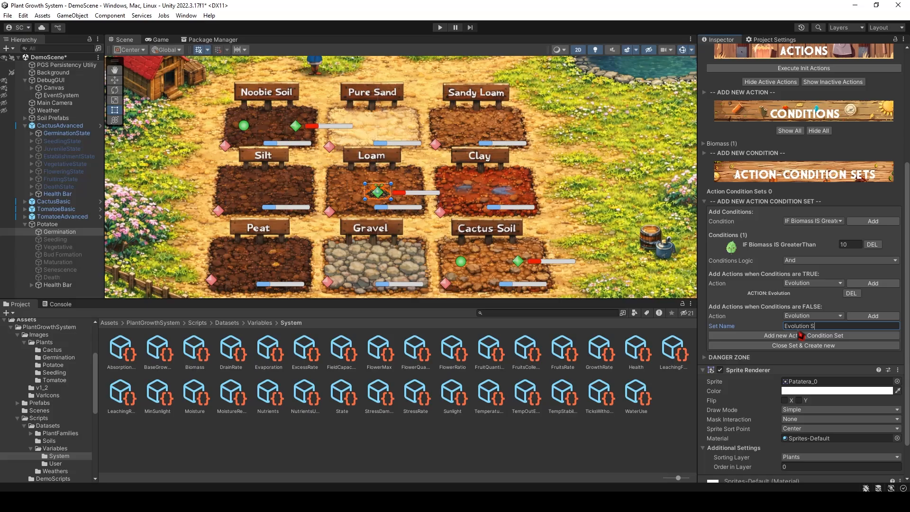
click(818, 336)
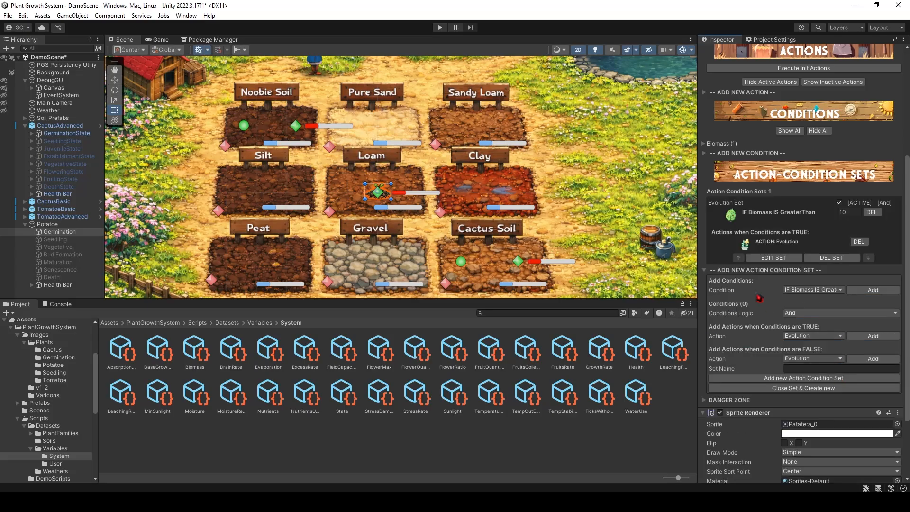
click(705, 271)
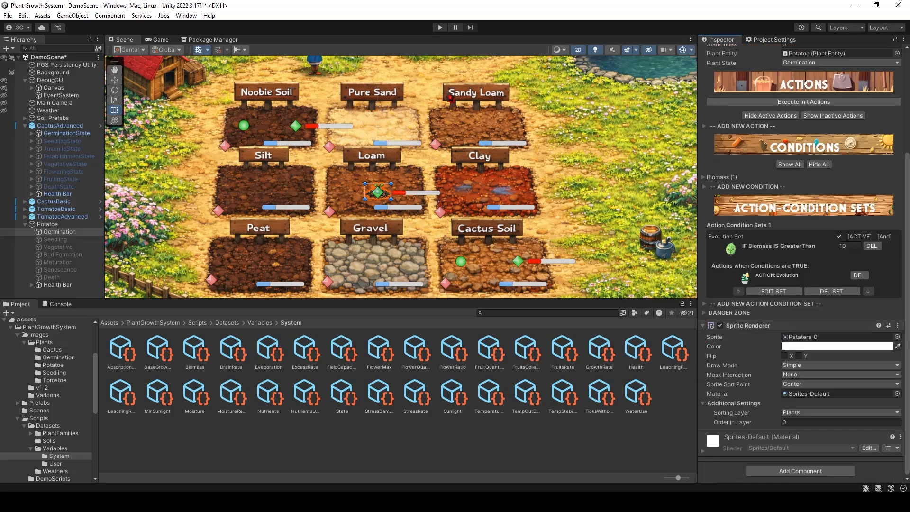
Start Play mode and set the Noobie Soil's moisture to 75%.
click(440, 27)
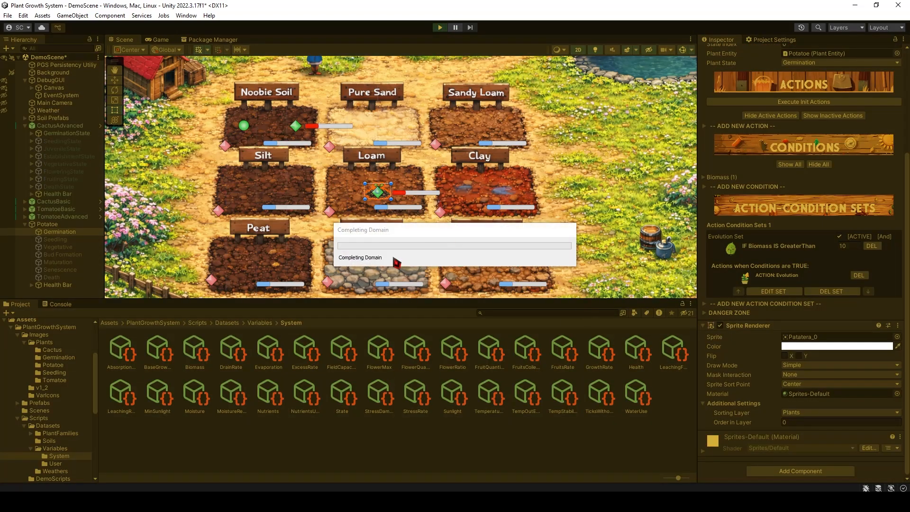
click(467, 280)
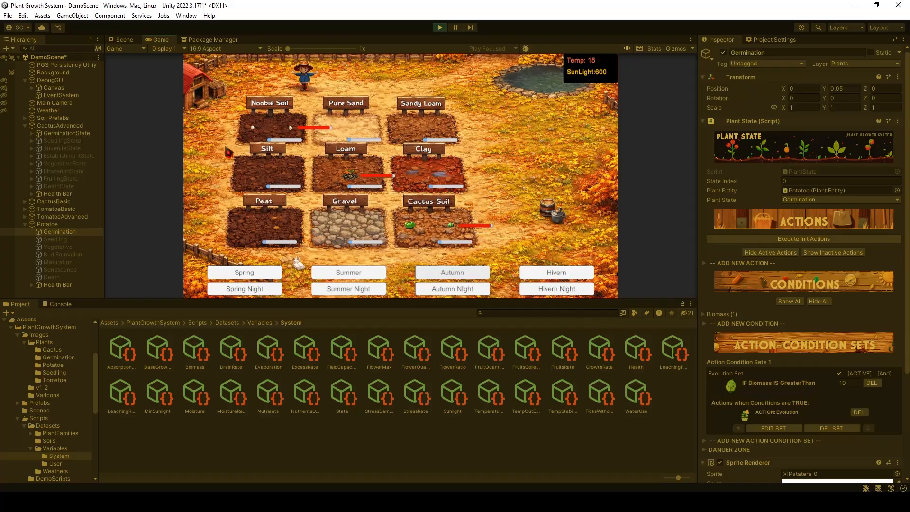
click(278, 138)
click(246, 90)
click(246, 110)
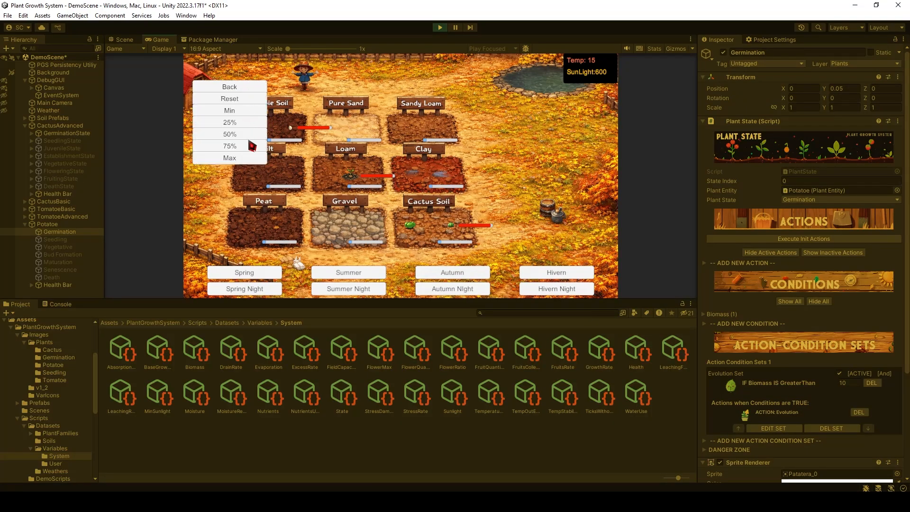
click(250, 144)
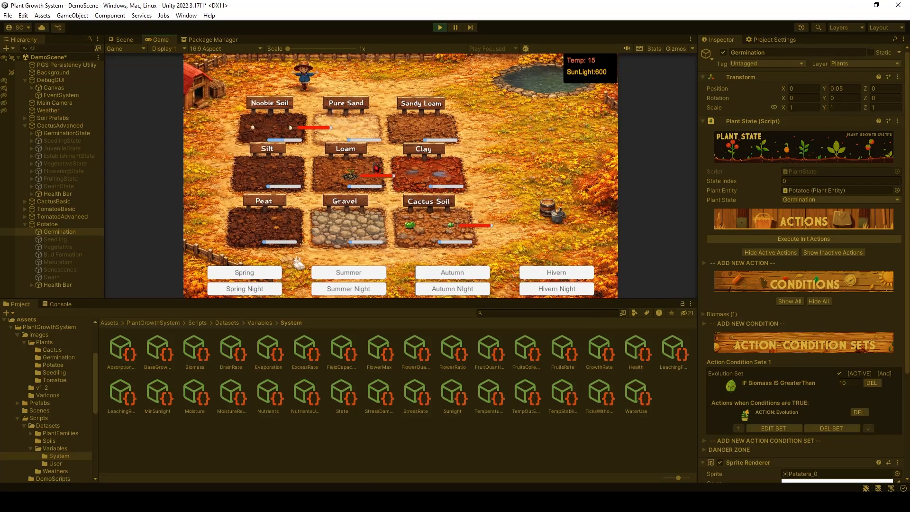
Examine the Potatoe plant's current state and plant variables while the simulation runs, and exit Play mode.
click(352, 175)
click(350, 178)
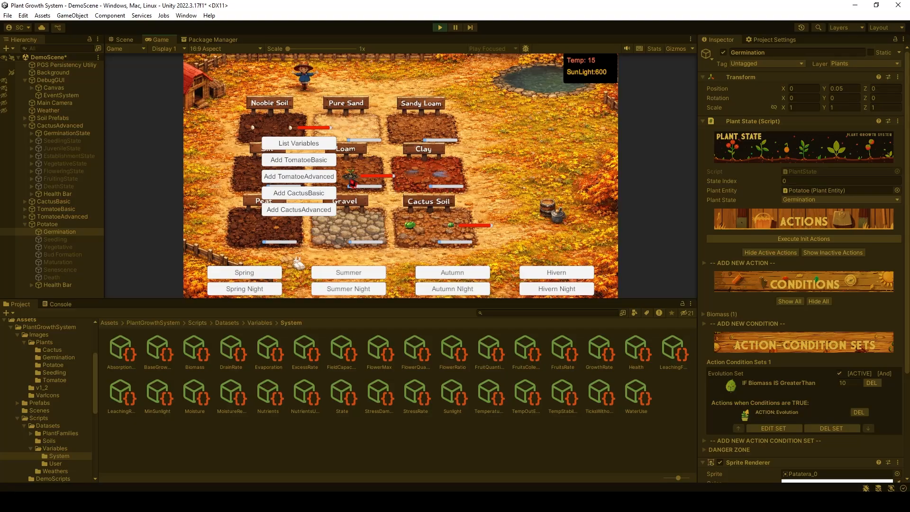
click(353, 182)
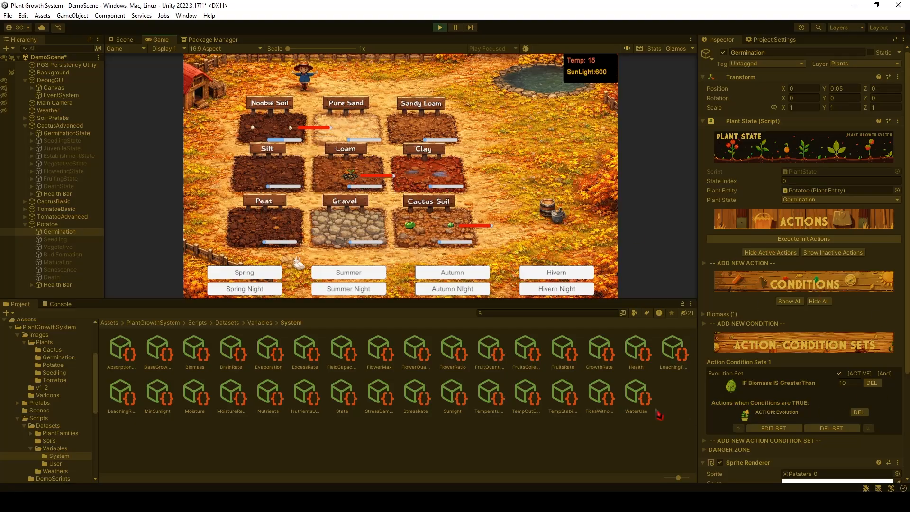
scroll(766, 410, down, 5)
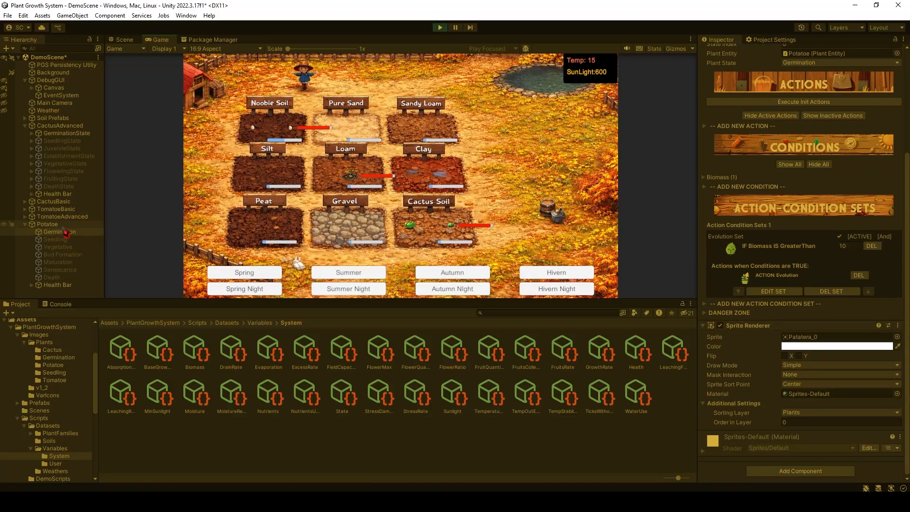
click(48, 224)
scroll(813, 285, down, 2)
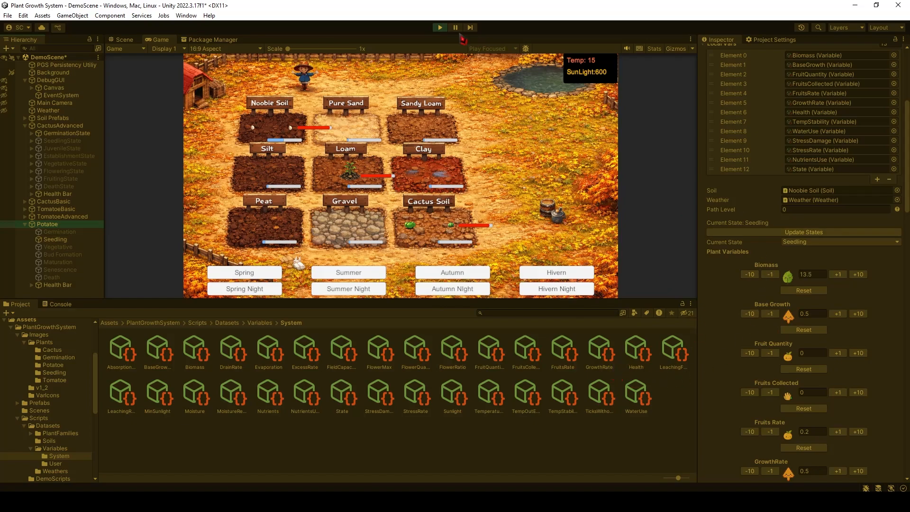
click(440, 27)
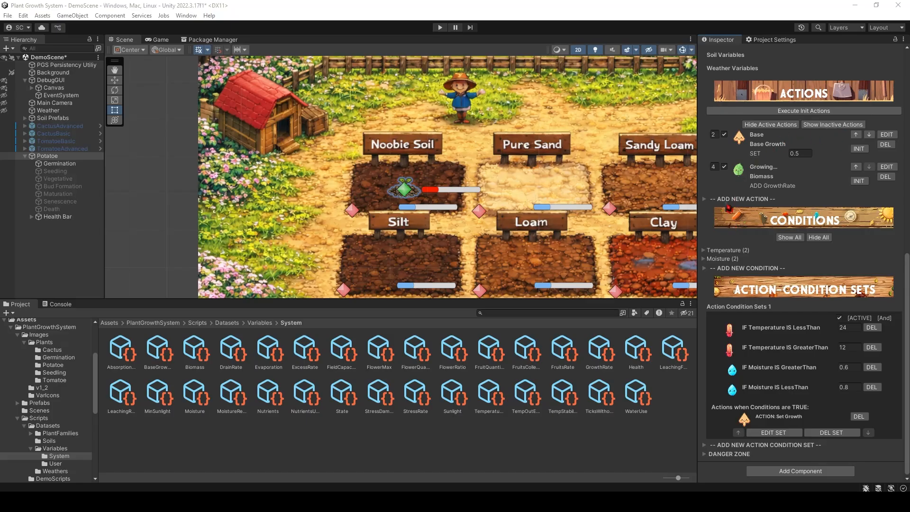
Add a Potatoe action named Set Stress Damage that applies SET to Stress Damage with a CONSTANT value of 1.
click(729, 203)
click(747, 219)
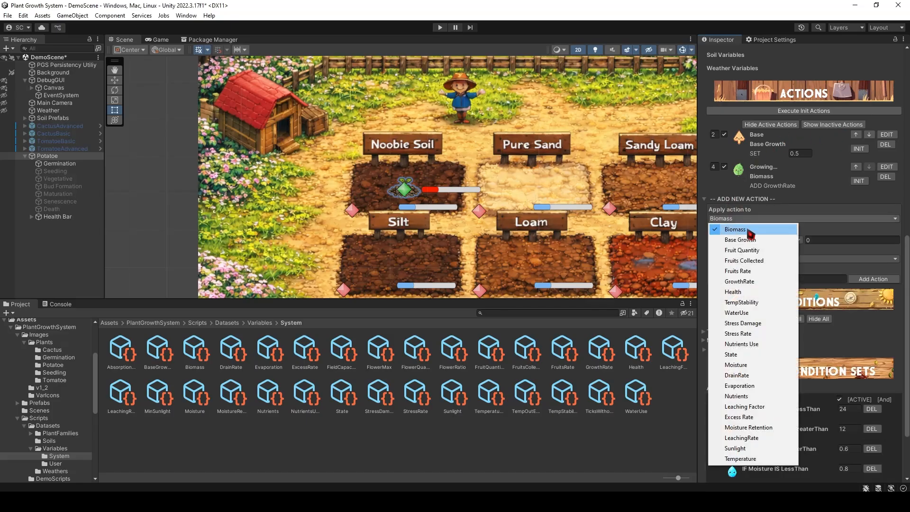
click(743, 323)
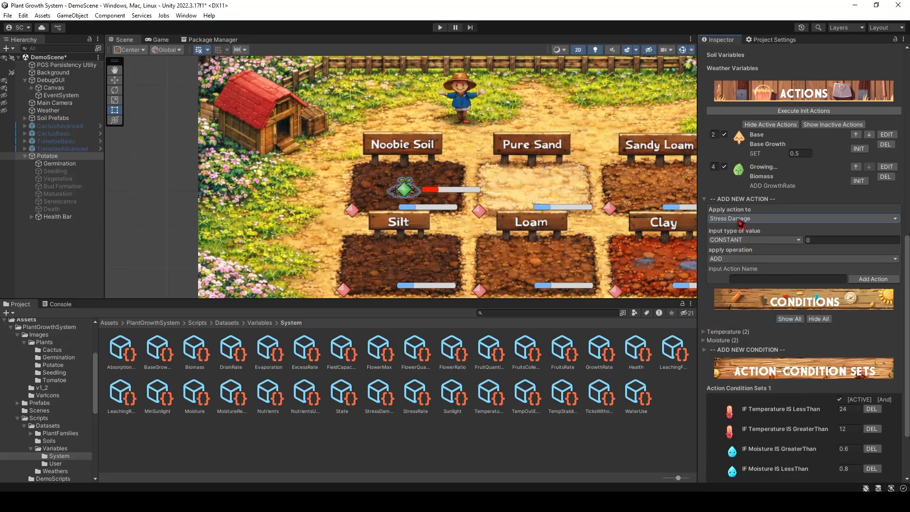
click(837, 240)
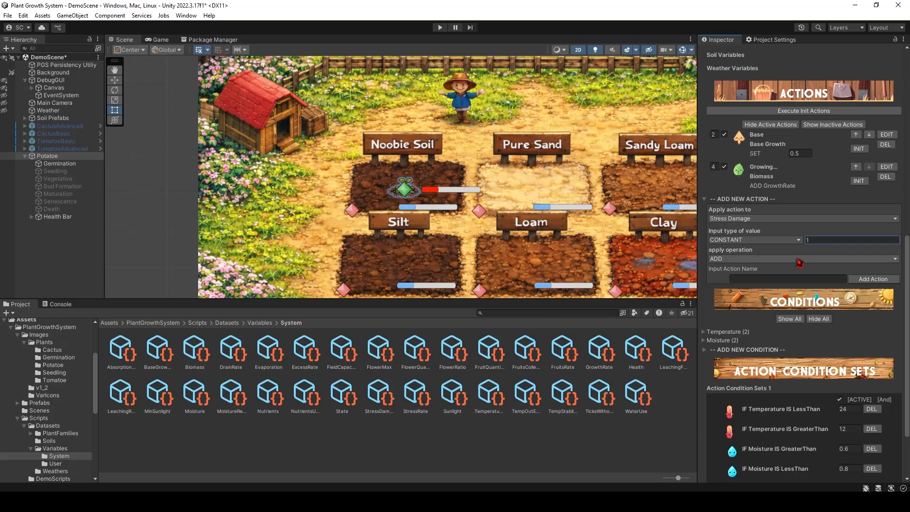
click(799, 259)
click(747, 346)
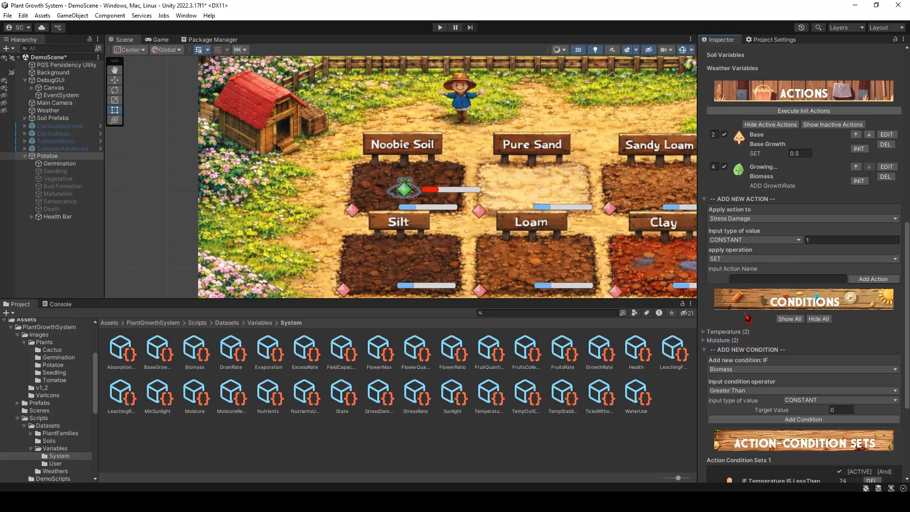
click(760, 279)
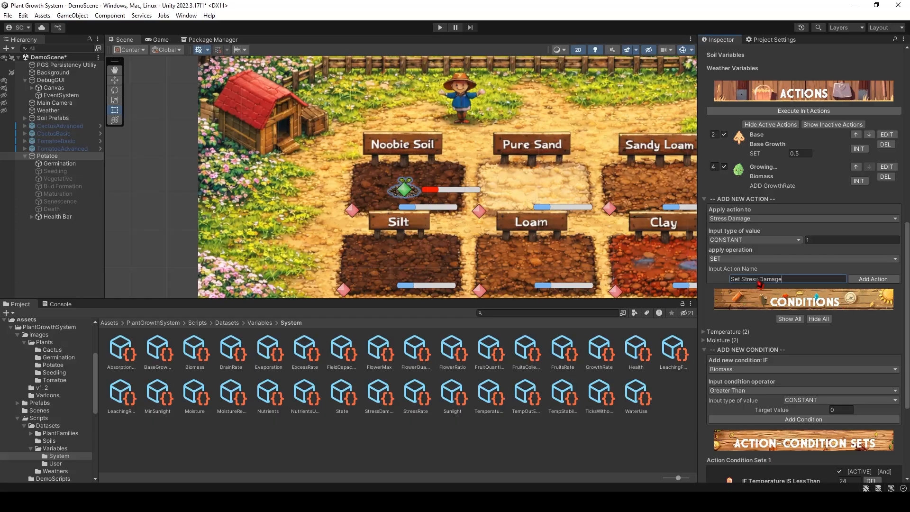
click(874, 279)
Mark the Set Stress Damage action as an INIT action and show both active and inactive actions.
click(828, 124)
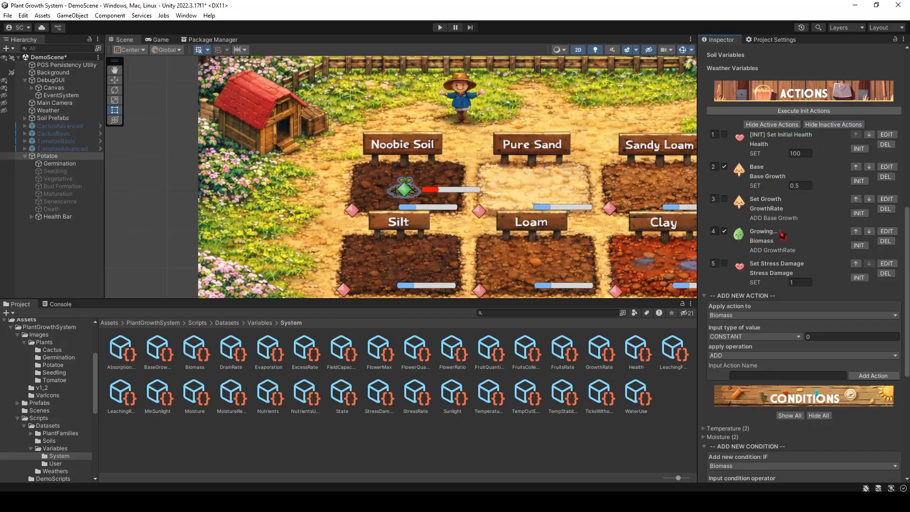
click(861, 278)
click(765, 126)
click(824, 126)
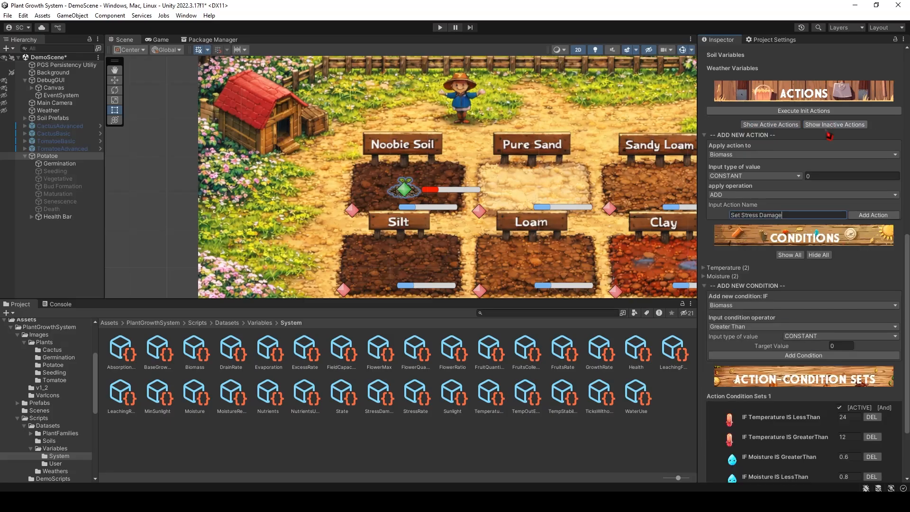
click(795, 127)
key(Return)
click(824, 124)
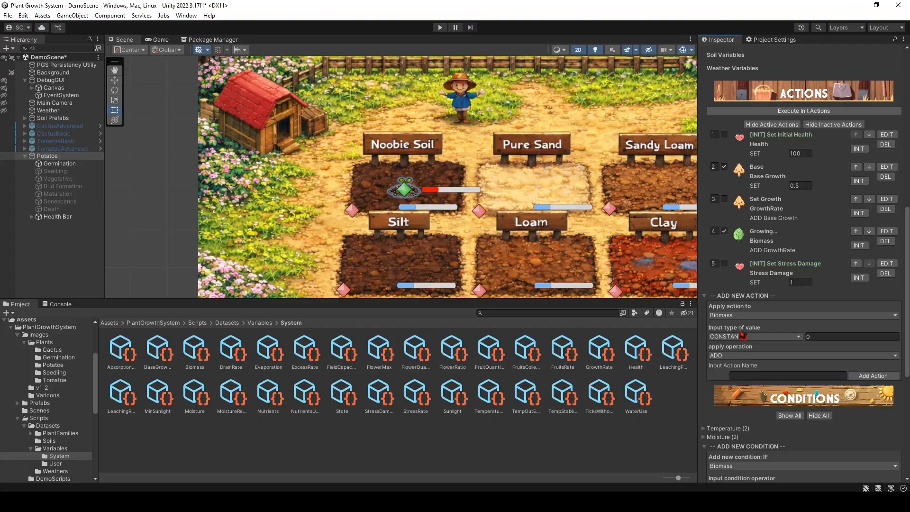
Set up a new Potatoe action that applies to Stress Rate with a REFERENCE to Stress Damage.
click(767, 317)
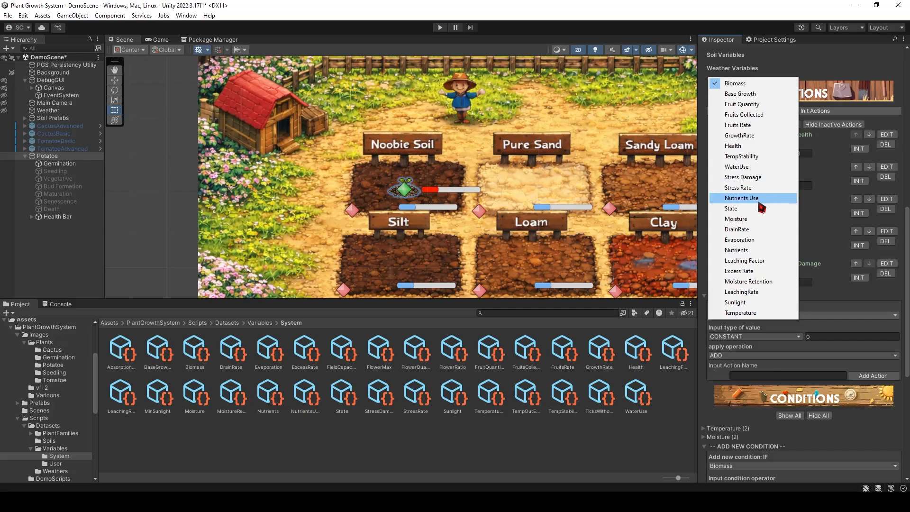
click(754, 188)
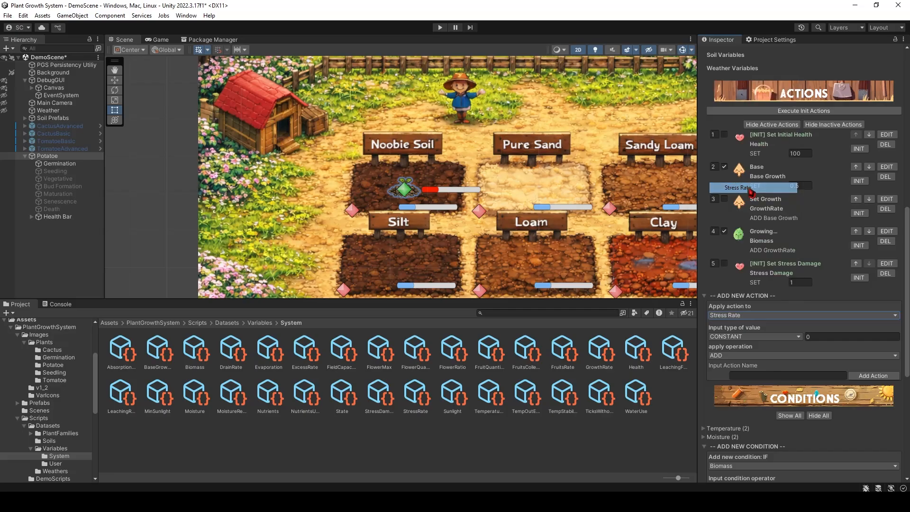
click(755, 337)
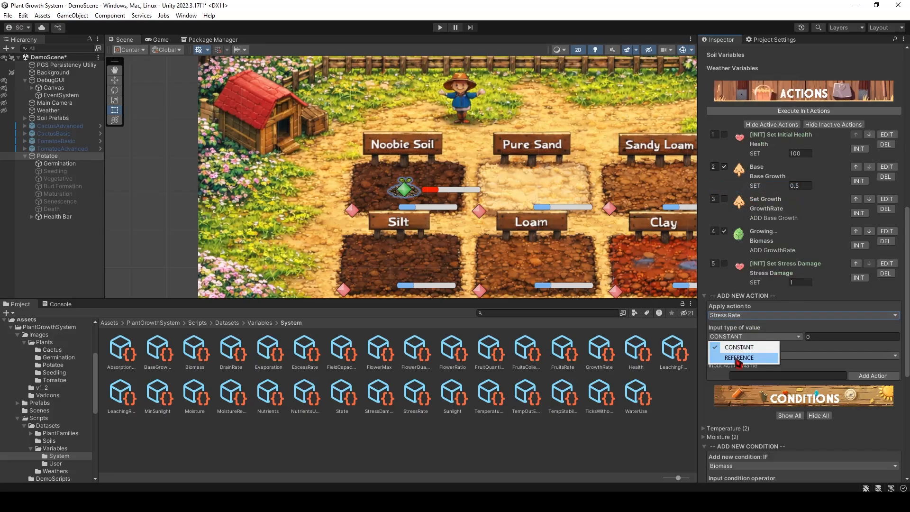
click(739, 358)
click(827, 339)
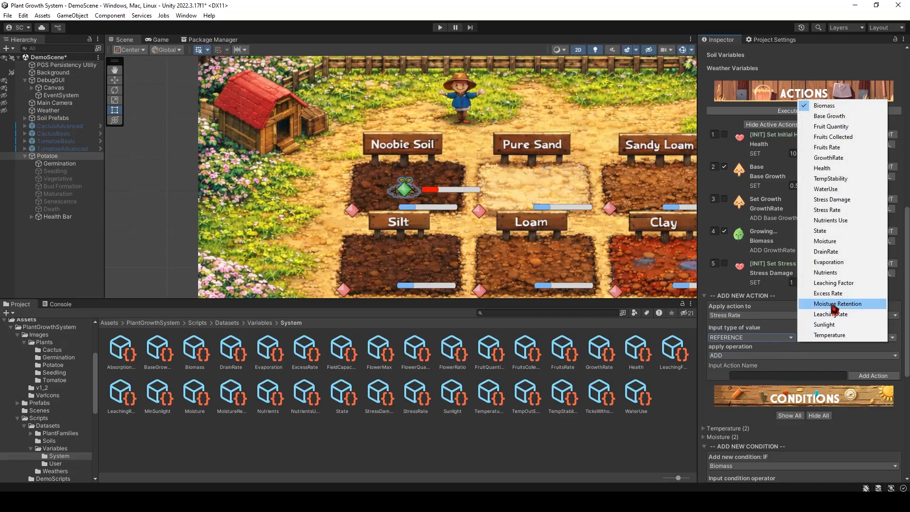
click(849, 211)
Give the new Stress Rate action the ADD operation and add it under the name Damage Rate Setted.
click(748, 356)
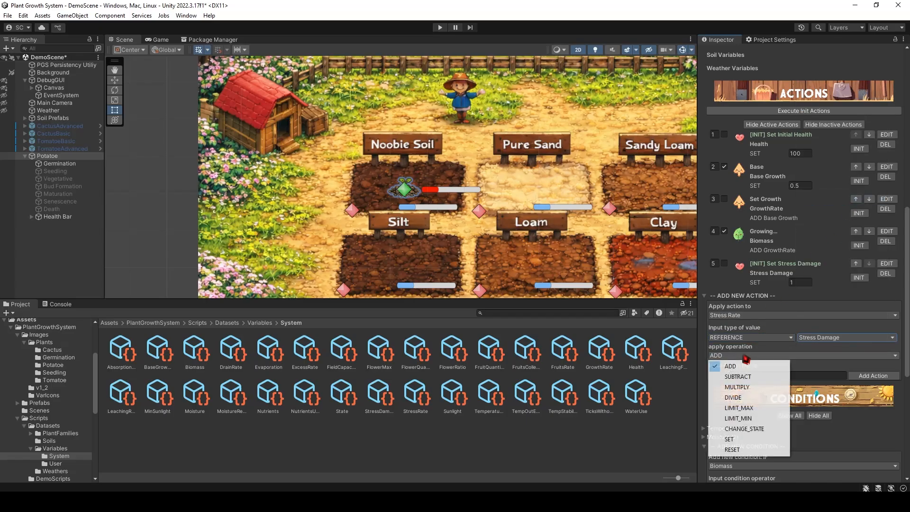
click(772, 369)
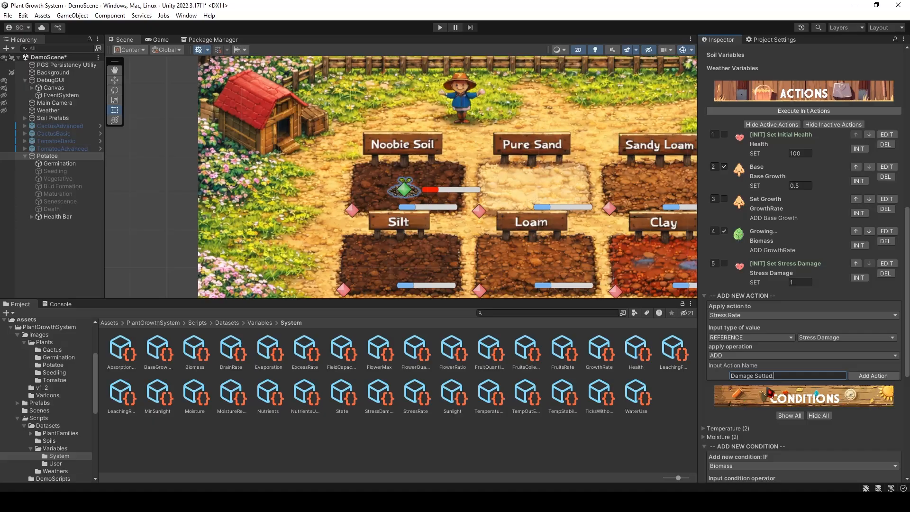
key(BackSpace)
click(757, 376)
text(Rate)
click(873, 375)
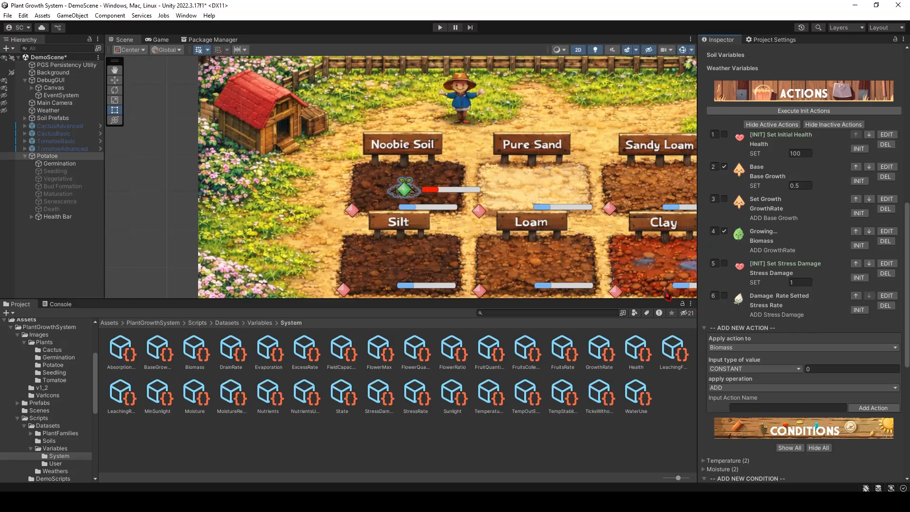
Add a new Potatoe condition for Temperature Less Than a CONSTANT value of 5.
scroll(669, 294, down, 1)
scroll(771, 347, down, 5)
scroll(771, 347, down, 3)
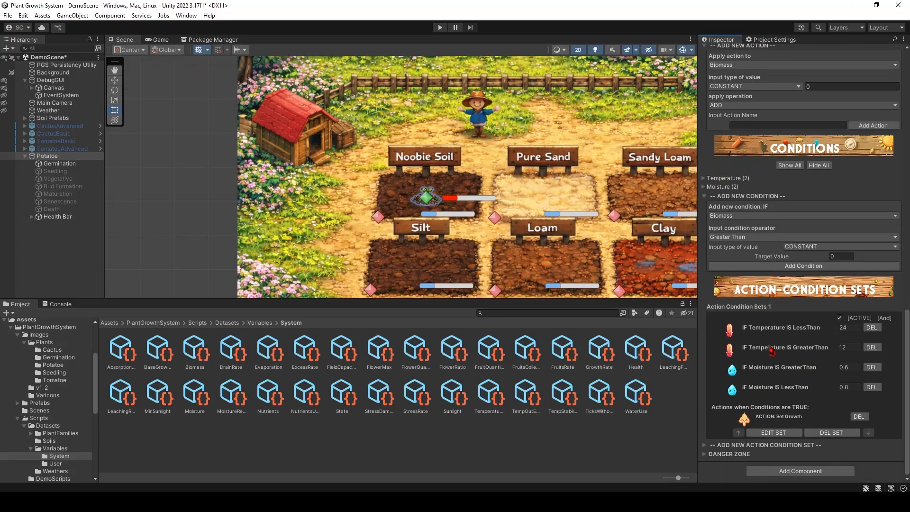
click(739, 446)
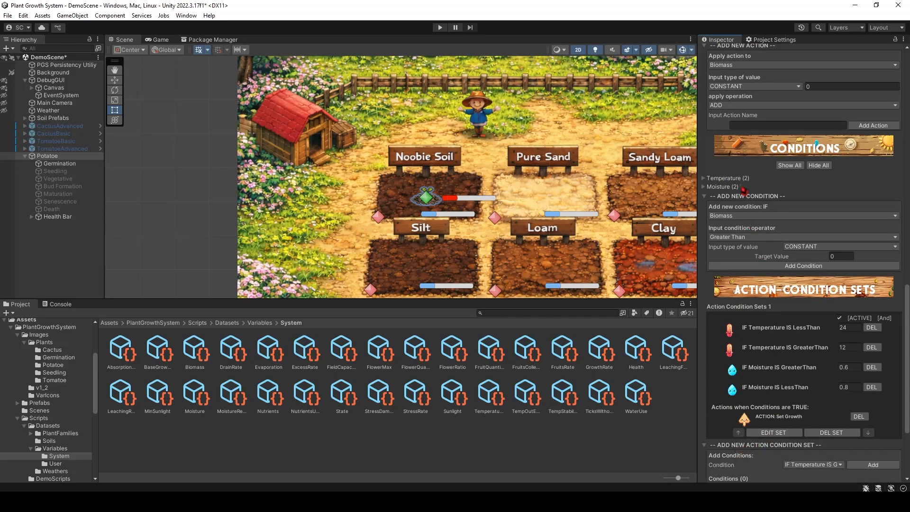
click(741, 198)
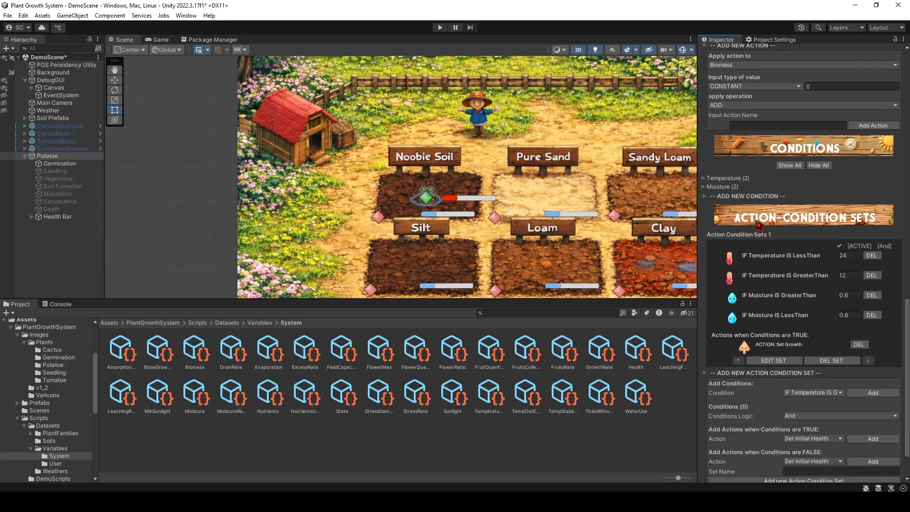
click(748, 197)
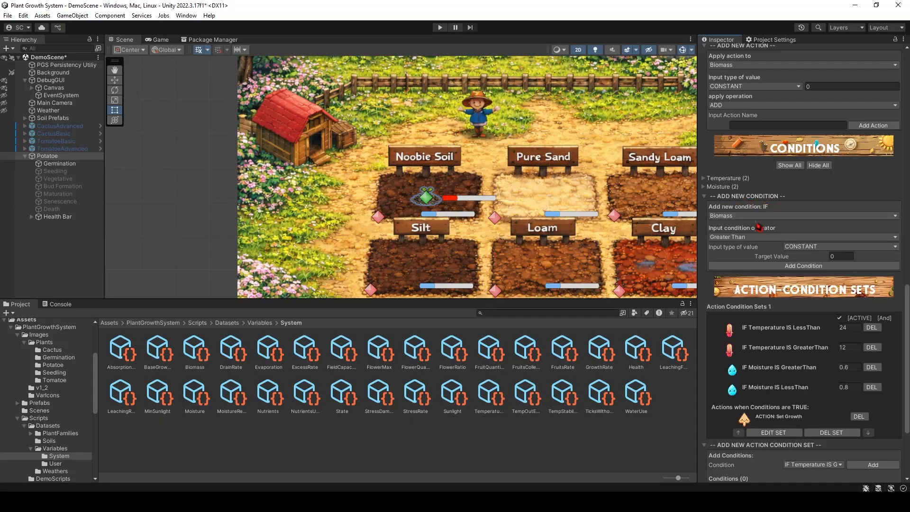
click(759, 216)
click(740, 456)
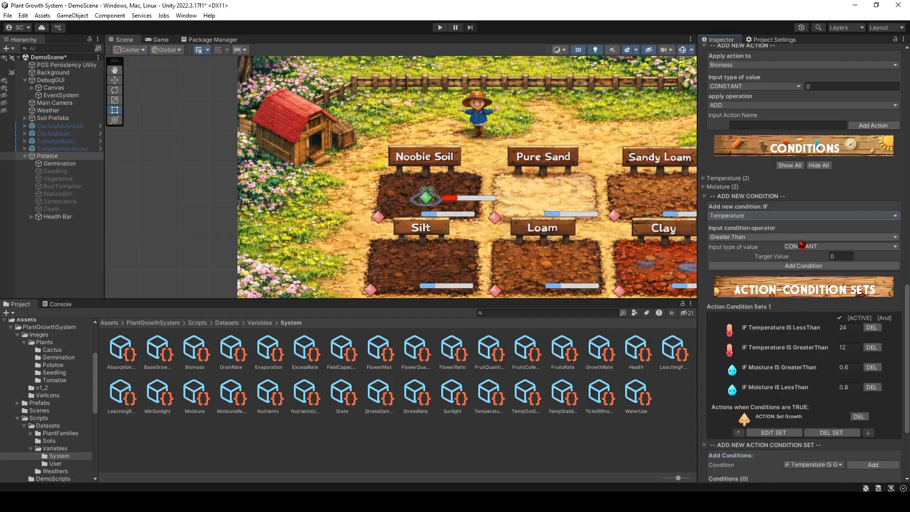
click(799, 238)
click(736, 258)
click(839, 256)
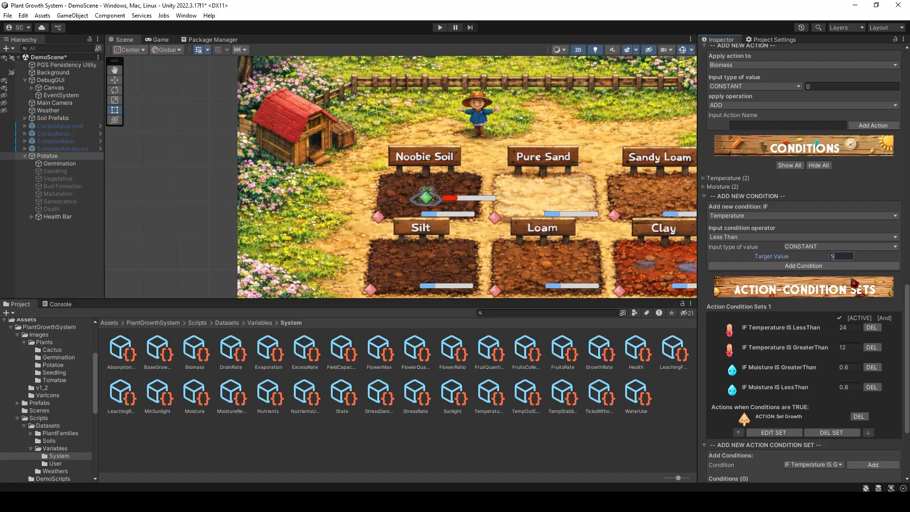
click(832, 266)
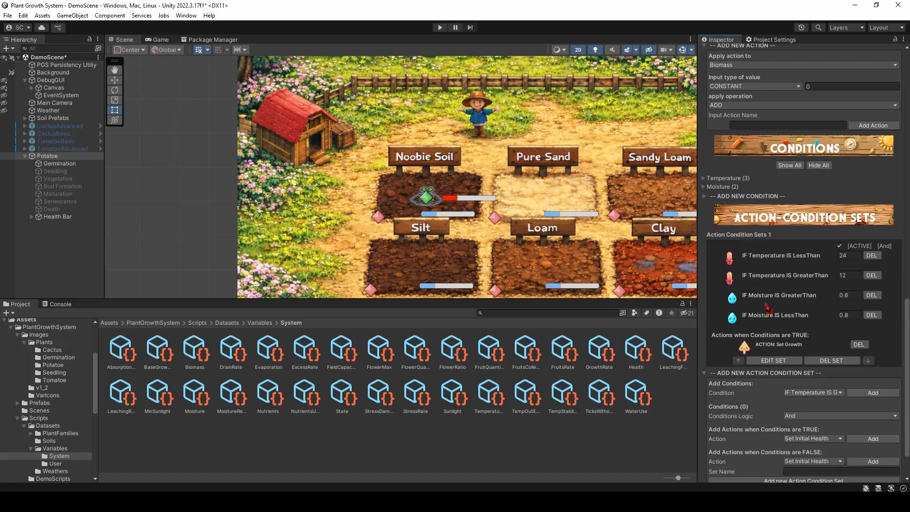
Add another Potatoe condition for Temperature Greater Than a CONSTANT value of 30.
click(743, 197)
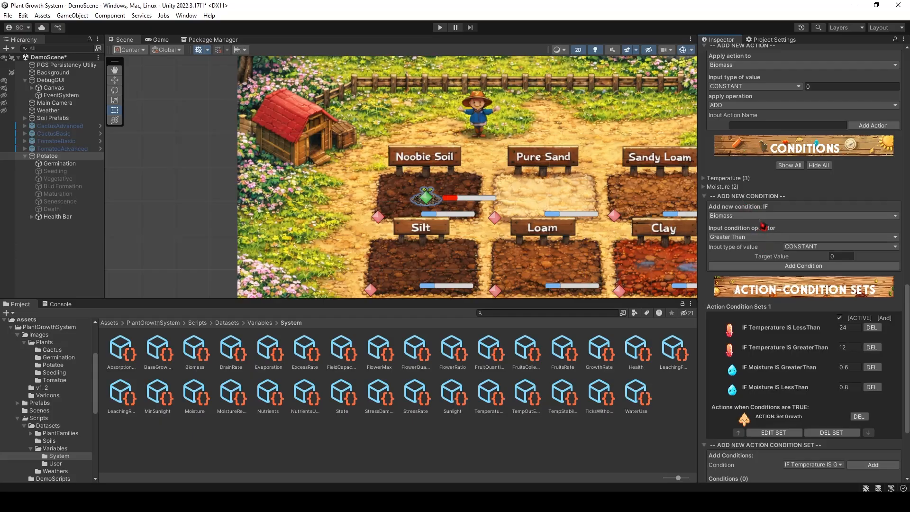
click(764, 216)
click(758, 457)
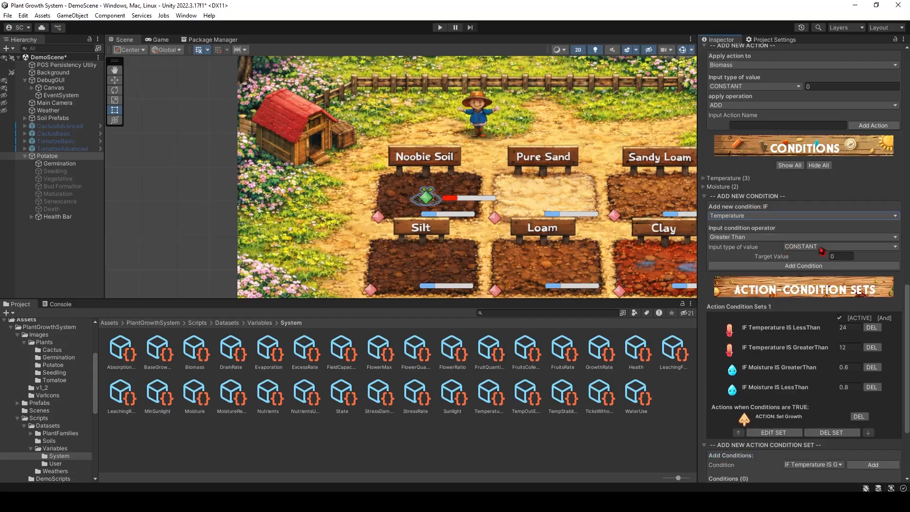
click(852, 256)
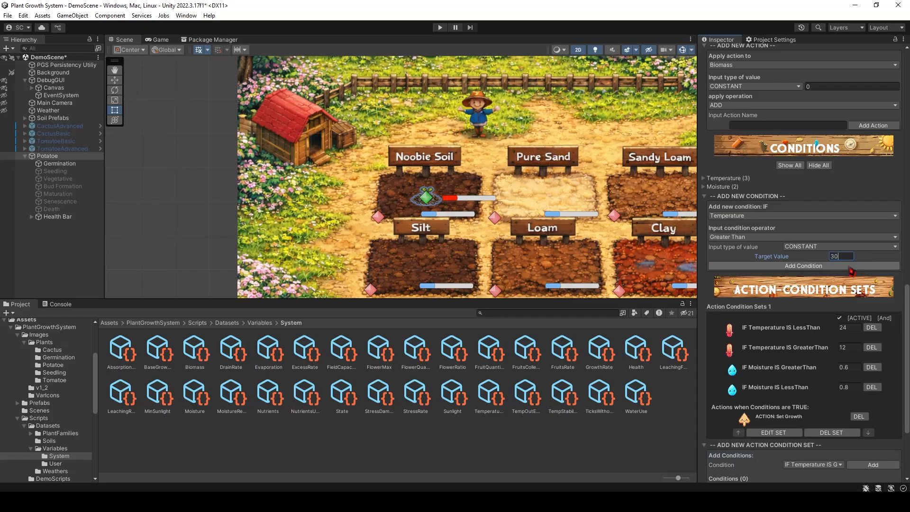
click(846, 267)
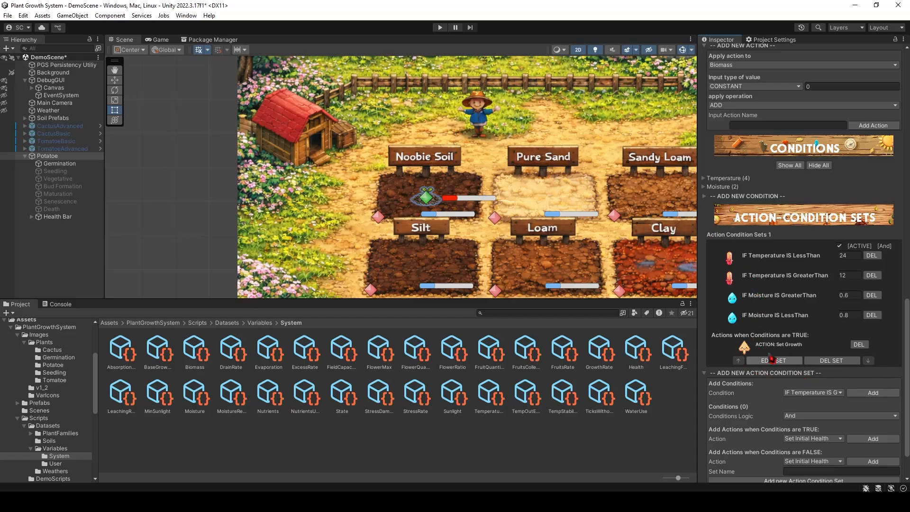
Add a new Potatoe condition for Moisture Less Than a CONSTANT value of 0.4.
click(748, 198)
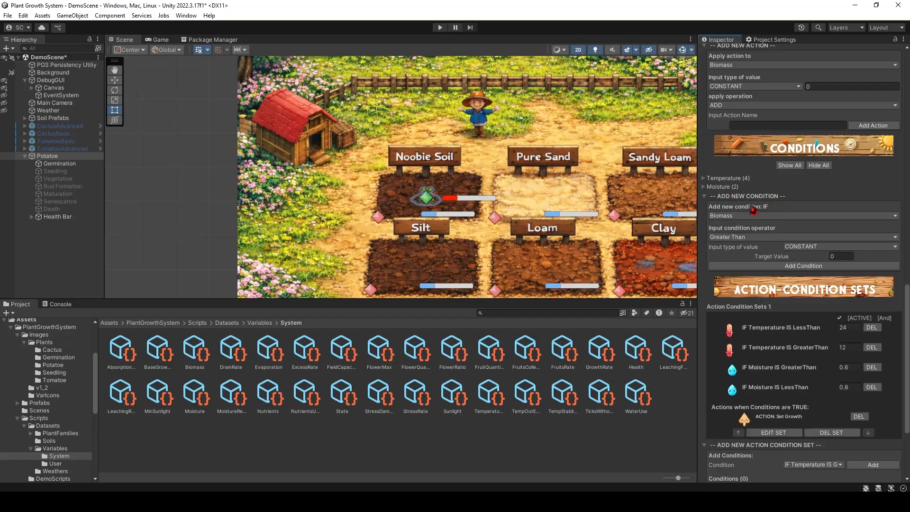
click(756, 217)
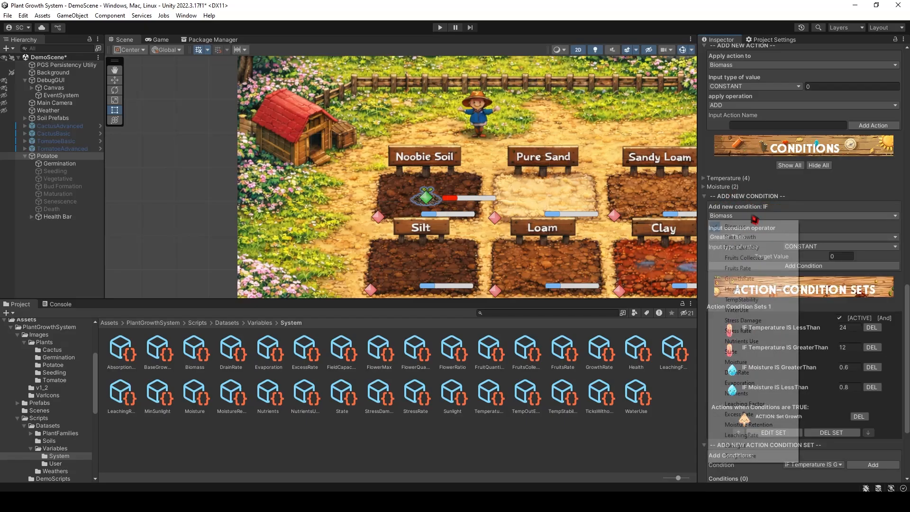
click(754, 362)
click(840, 256)
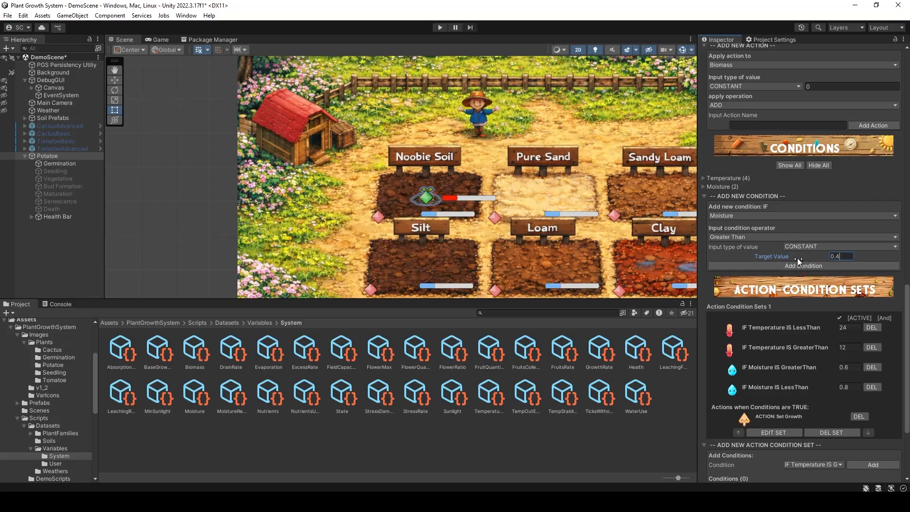
click(811, 238)
click(758, 258)
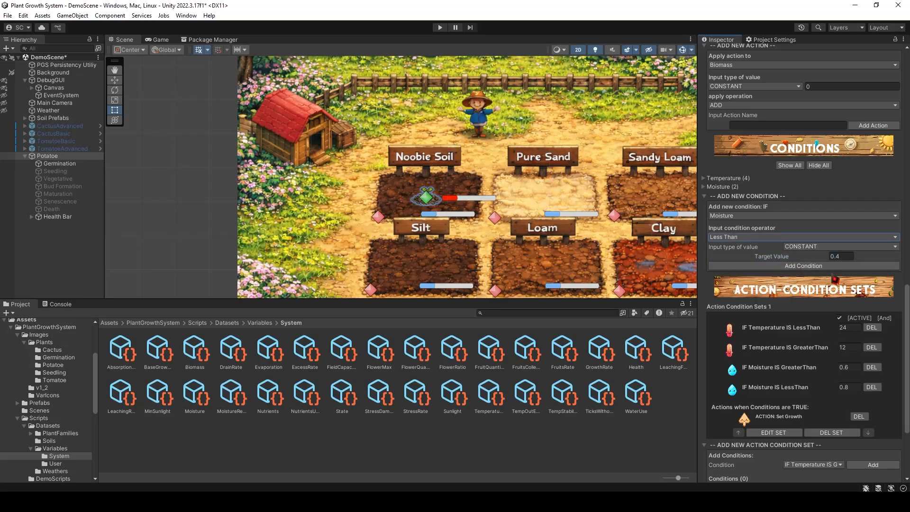
click(788, 266)
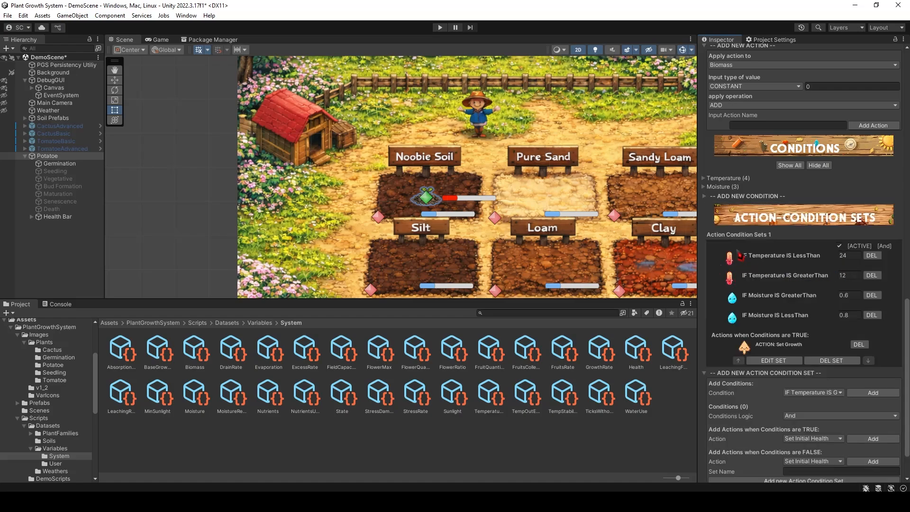
Add another Potatoe condition for Moisture Greater Than a CONSTANT value of 0.85.
click(743, 196)
click(748, 216)
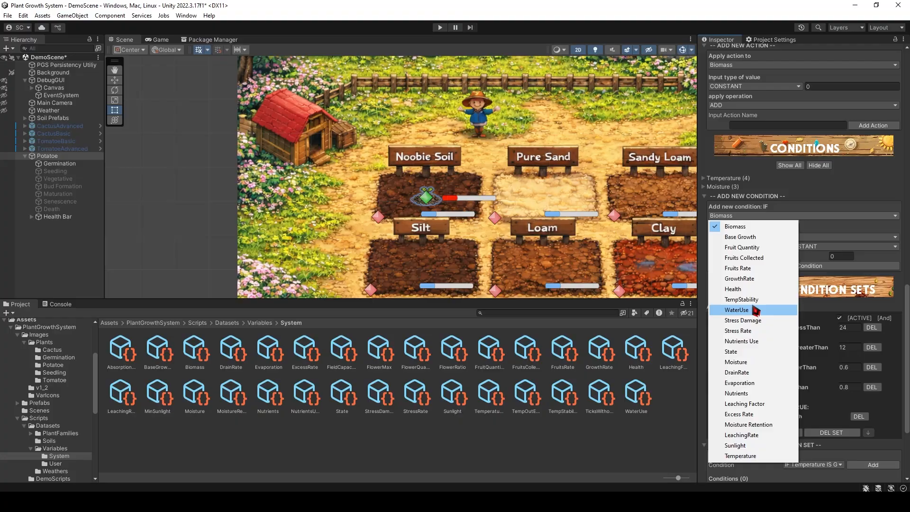
click(751, 362)
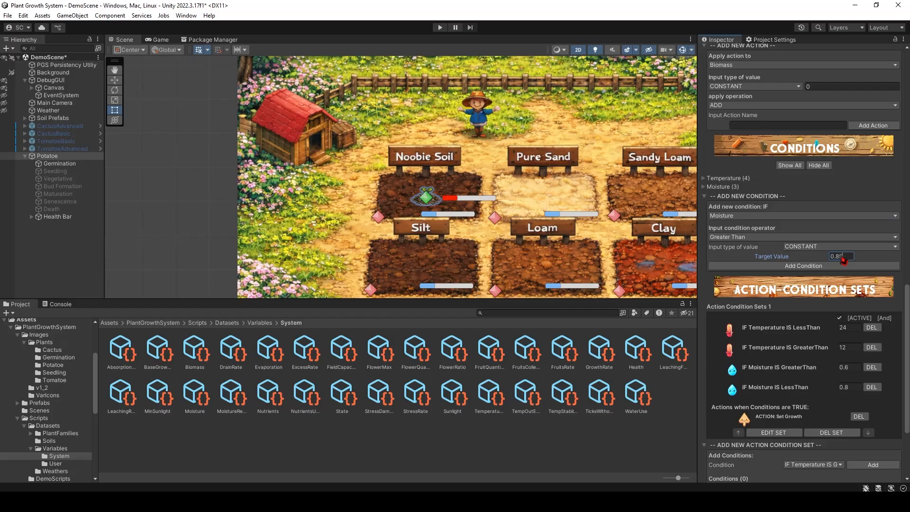
click(787, 266)
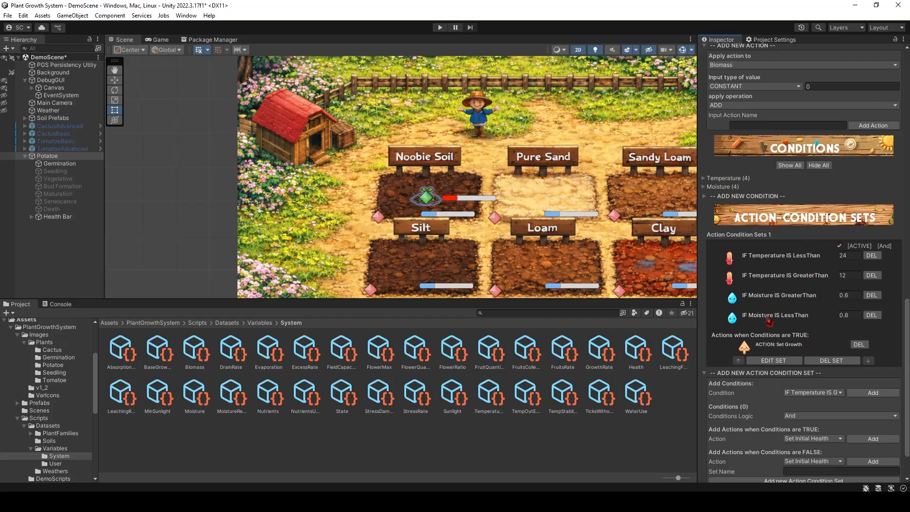
Add the Temperature Less Than 5 and Temperature Greater Than 30 conditions to the new action-condition set.
scroll(743, 380, down, 3)
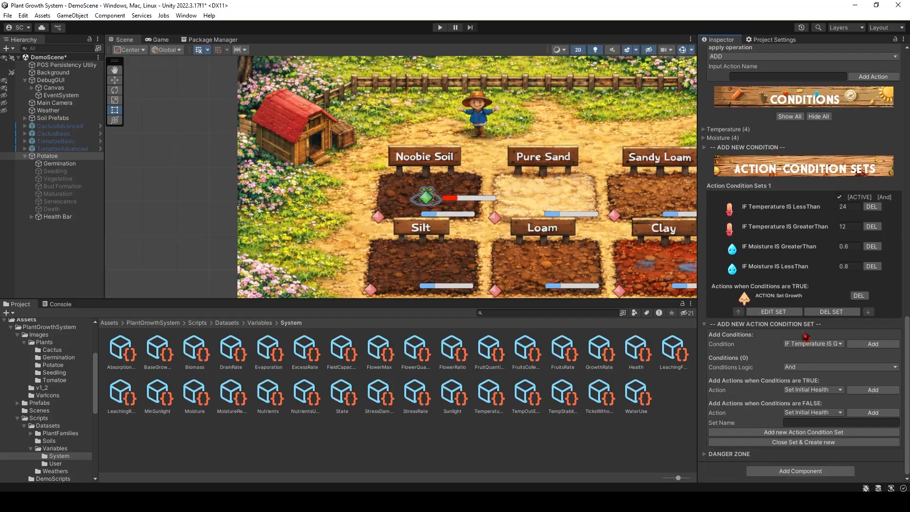
click(822, 345)
click(820, 397)
click(873, 343)
click(840, 343)
click(829, 407)
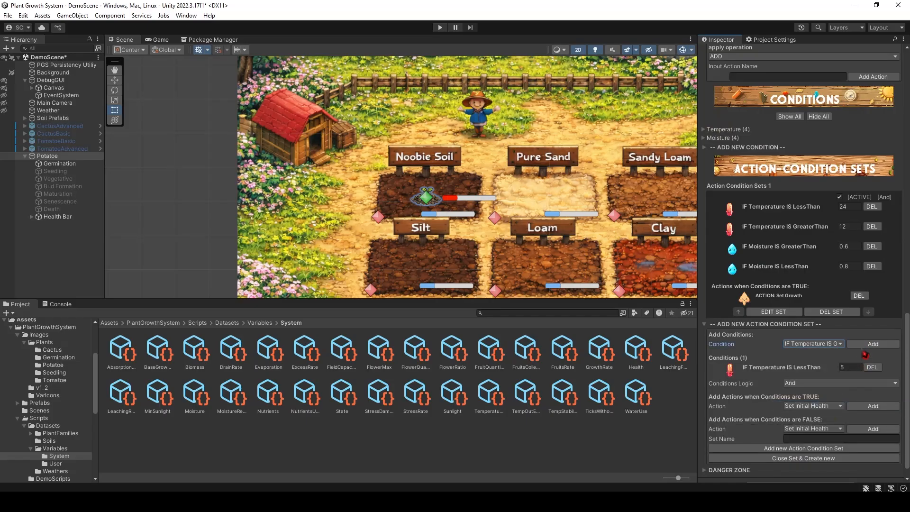
click(873, 344)
Add the Moisture Less Than 0.4 and Moisture Greater Than 0.85 conditions to the new action-condition set.
click(813, 344)
click(830, 417)
click(873, 343)
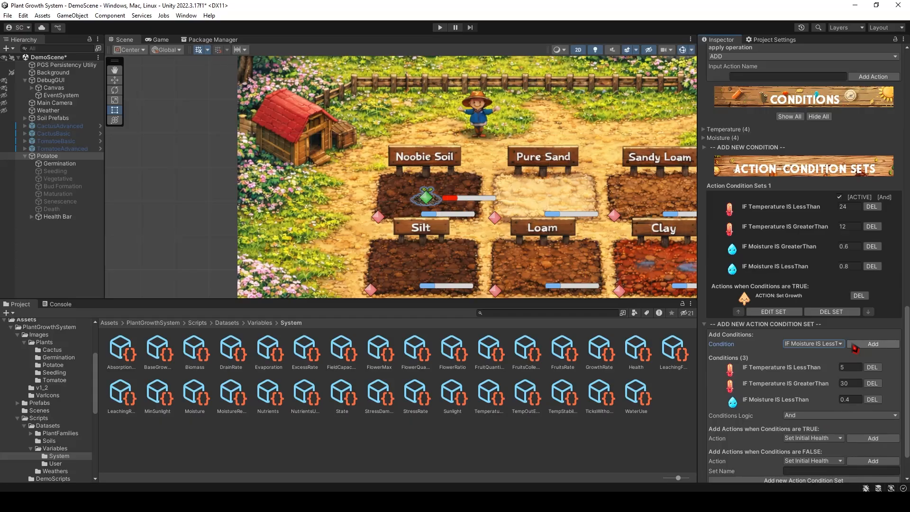
click(814, 344)
click(833, 427)
click(873, 344)
Set the conditions logic of the new action-condition set to Or.
scroll(849, 361, down, 3)
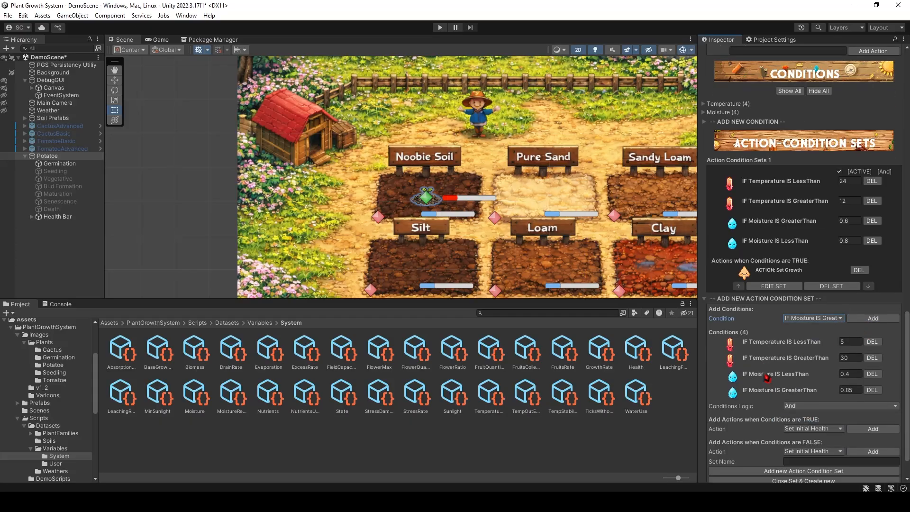
click(808, 367)
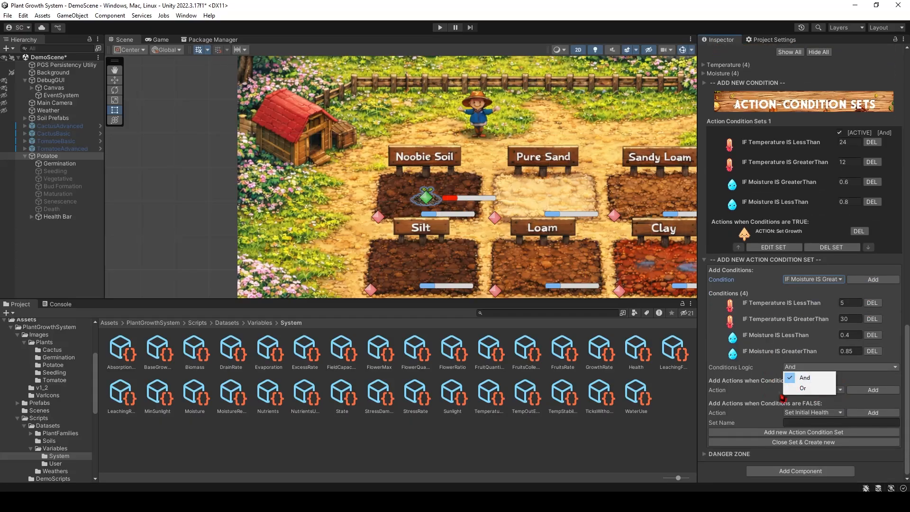
click(802, 386)
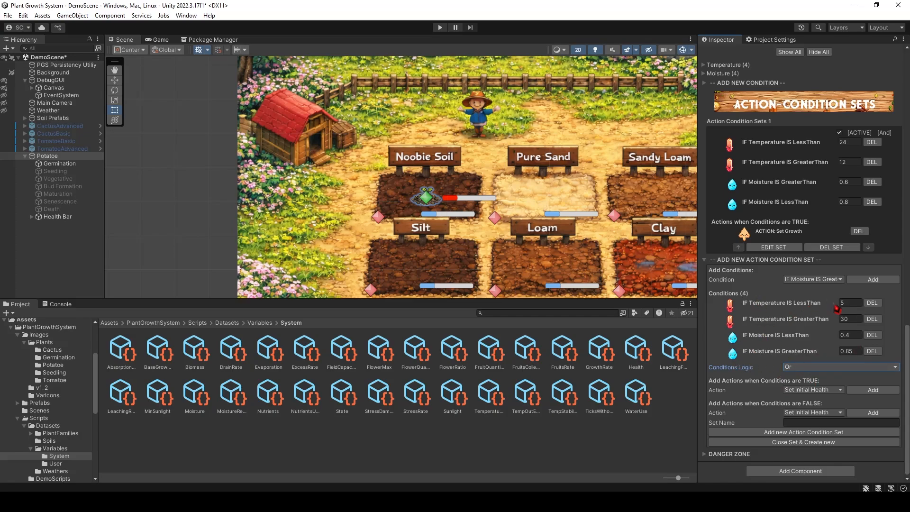
Add Damage Rate Setted as the action for when the new set's conditions are TRUE.
click(833, 391)
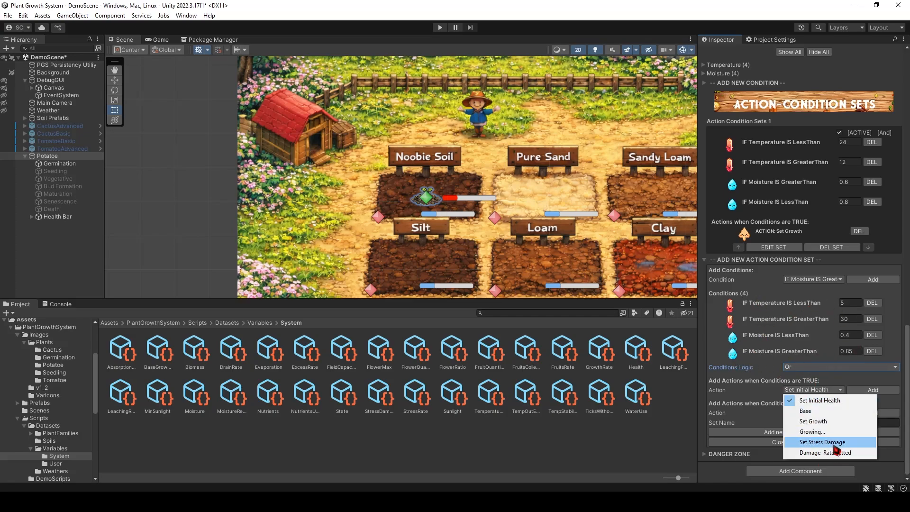
double_click(842, 455)
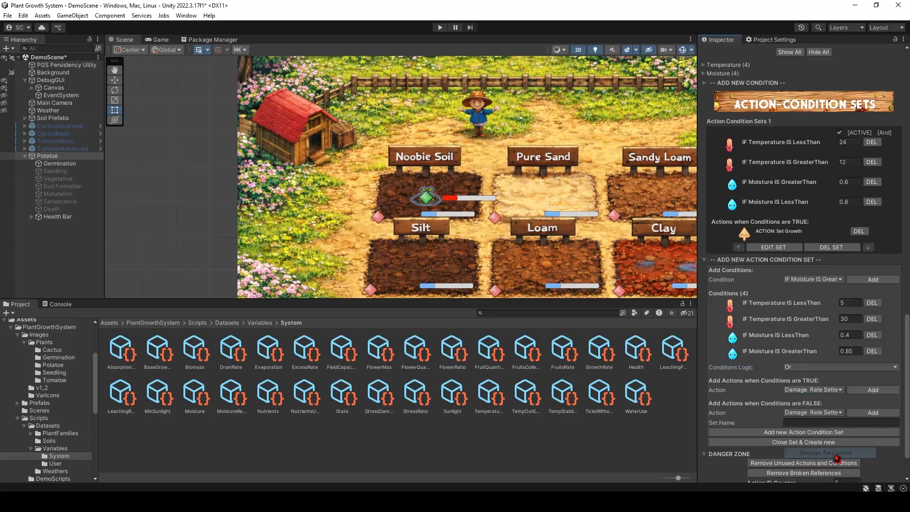
scroll(760, 395, down, 3)
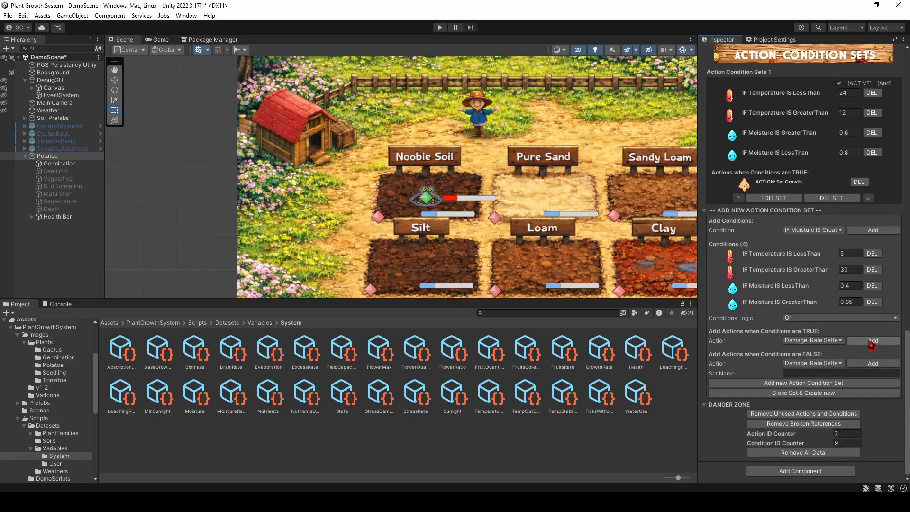
click(872, 340)
Name the new set Plant Stressed 1 and add it to the Potatoe's action-condition sets.
click(811, 384)
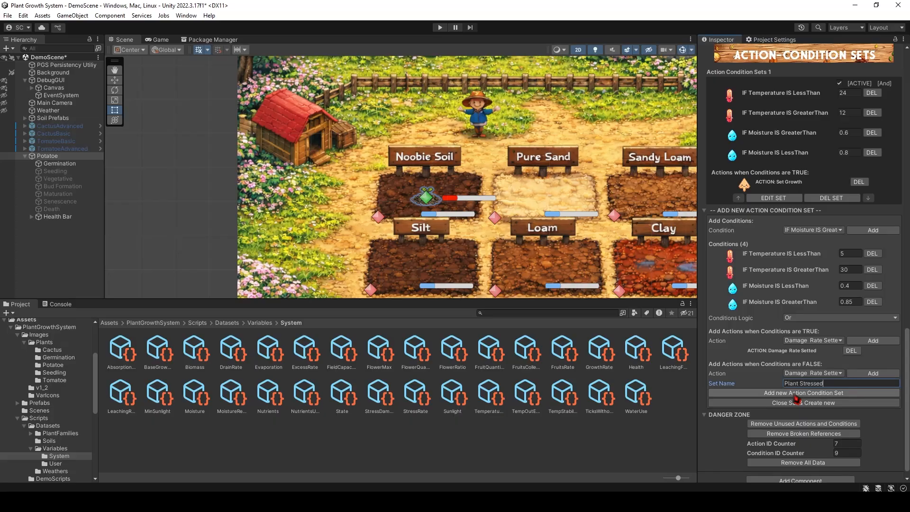
scroll(796, 399, down, 1)
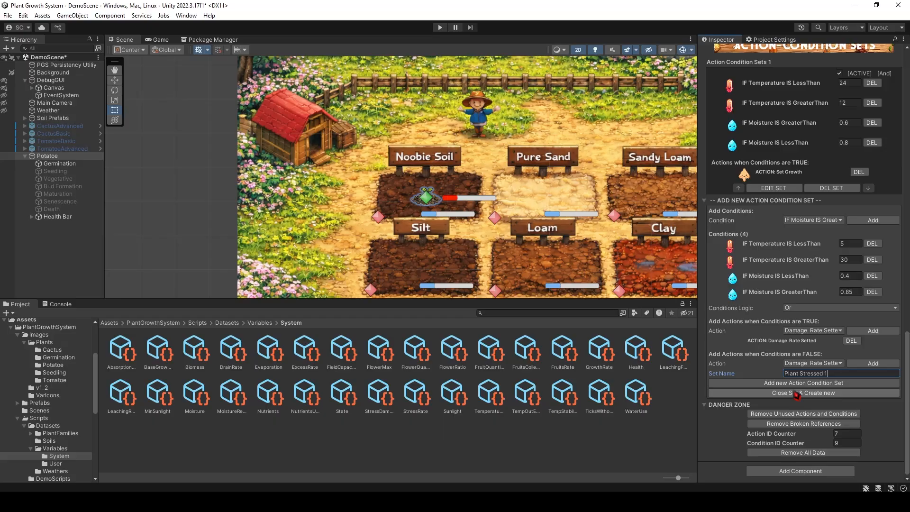
click(804, 383)
Review the Potatoe's action-condition sets, check its Stress Rate in Play mode, and stop the test.
scroll(788, 284, up, 5)
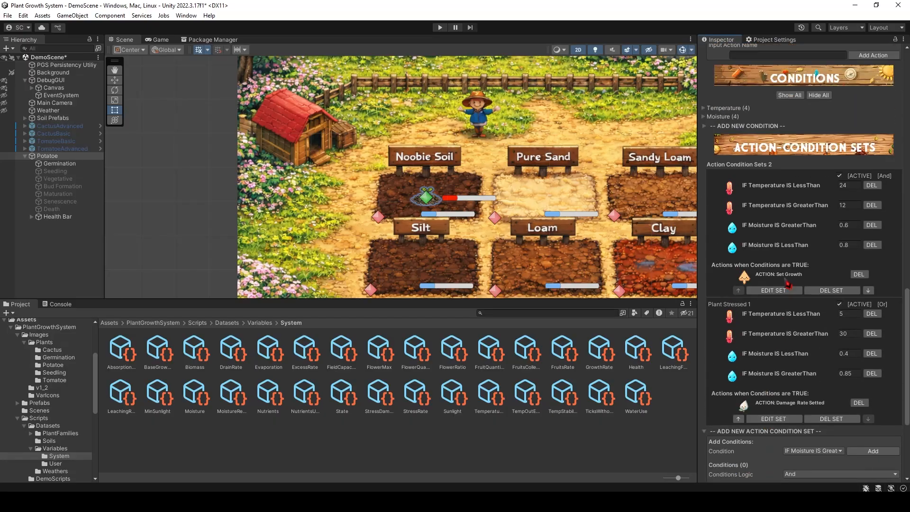
scroll(788, 285, up, 2)
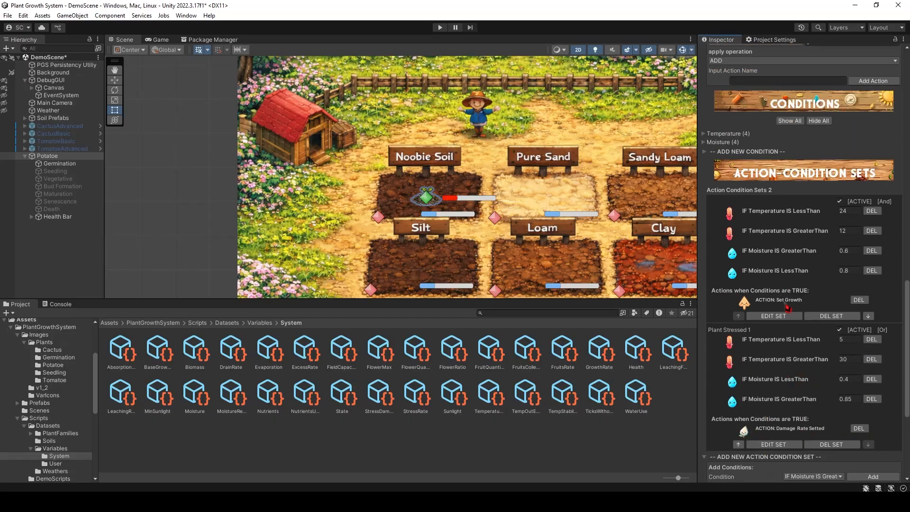
key(ctrl+p)
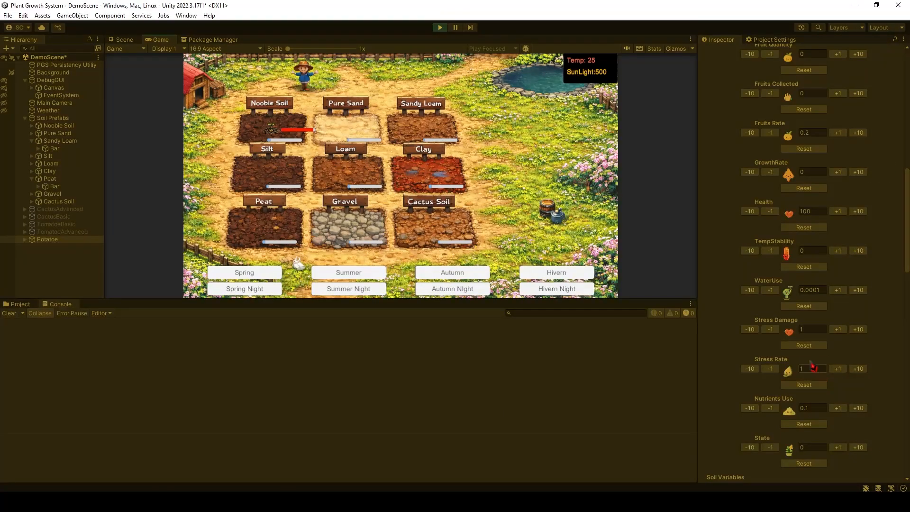
click(439, 29)
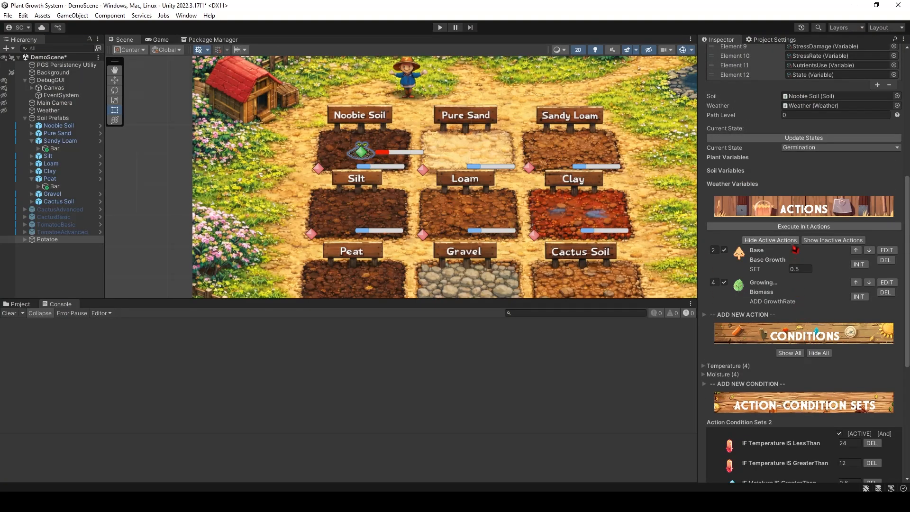
Set up a new Potatoe action that applies to Health with a REFERENCE to Stress Rate.
click(750, 315)
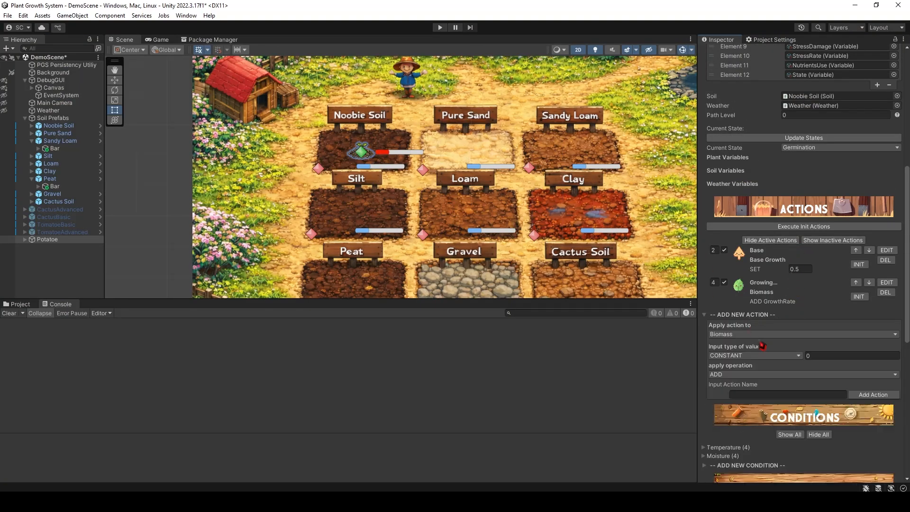
click(762, 334)
click(757, 175)
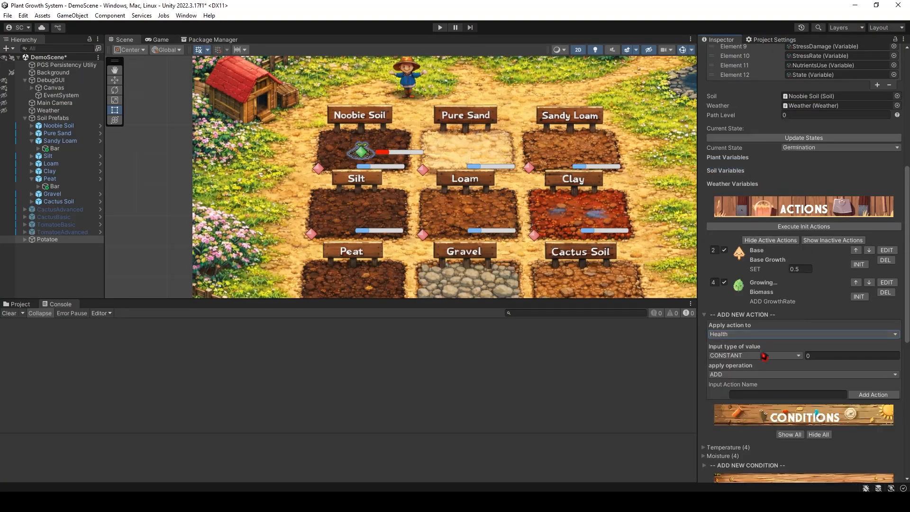
click(764, 356)
click(725, 377)
click(823, 358)
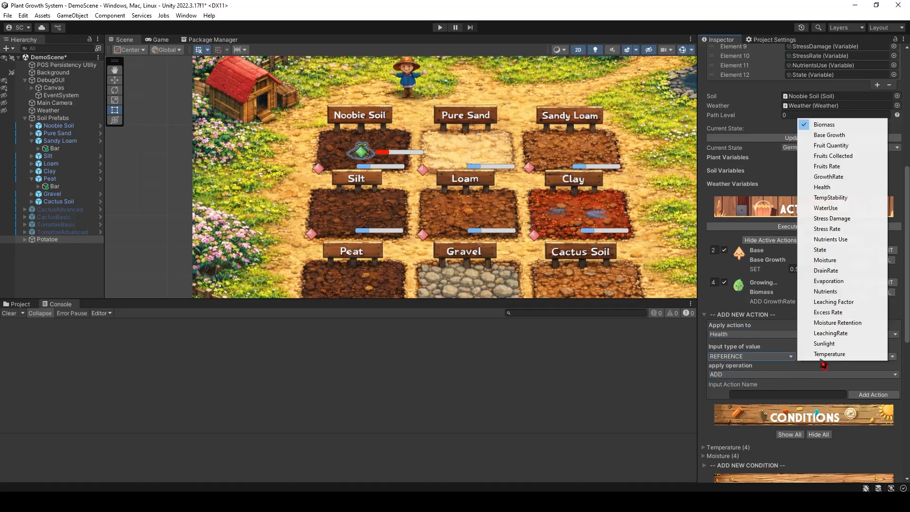
click(850, 229)
Give the new Health action the SUBTRACT operation and add it under the name Losing Health.
click(766, 374)
click(761, 395)
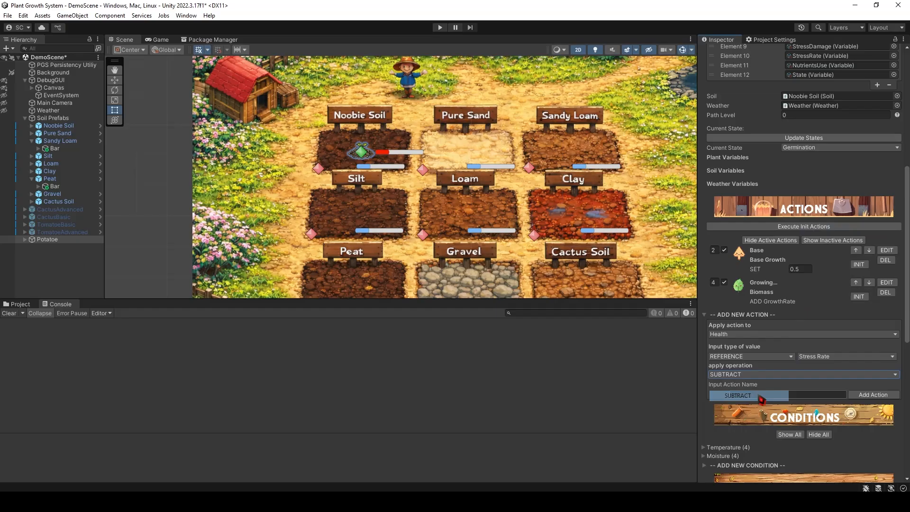
click(765, 397)
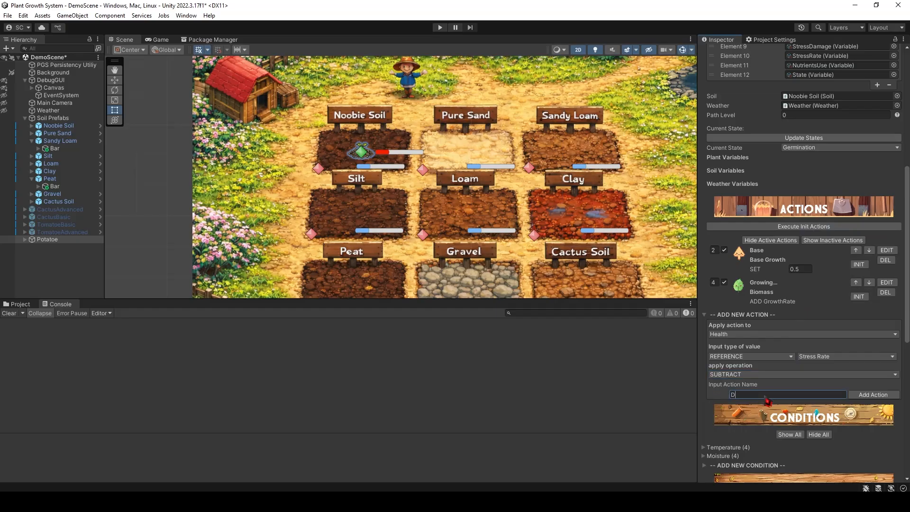
click(856, 395)
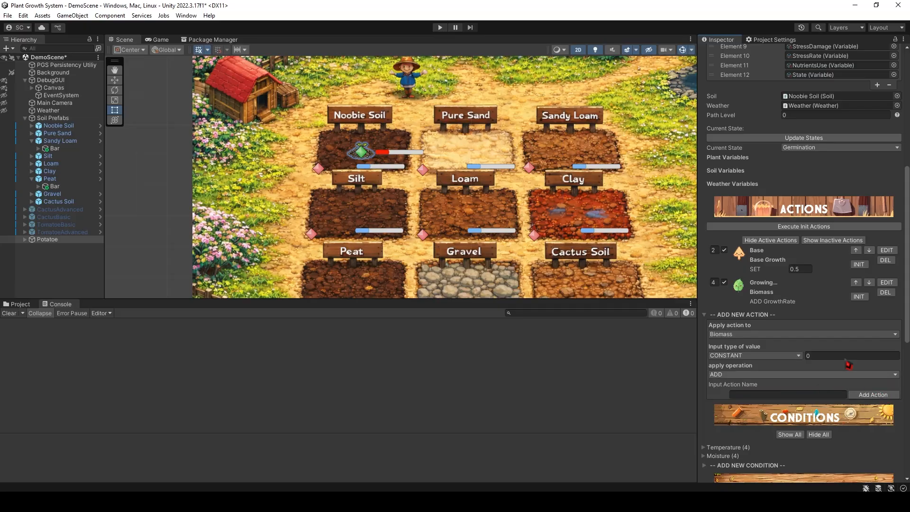
Show the Potatoe's inactive actions and activate the Losing Health action.
click(827, 240)
scroll(791, 356, down, 3)
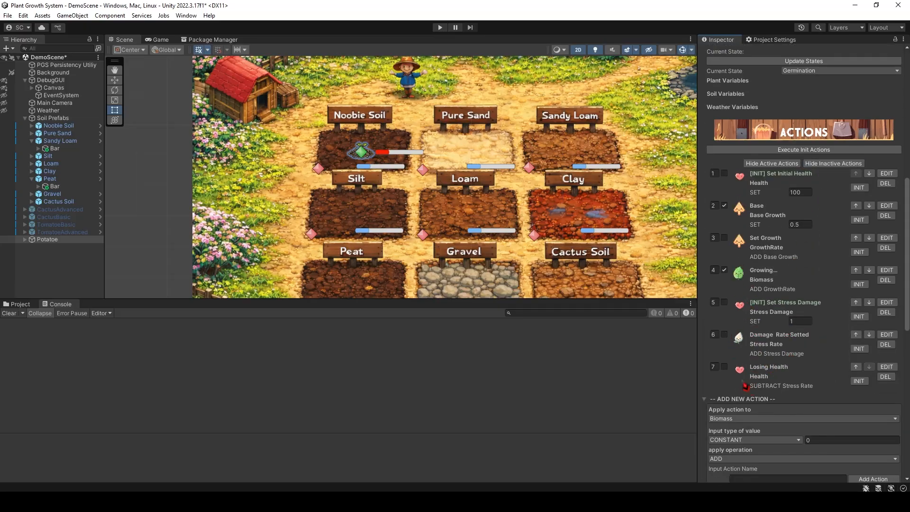
click(724, 367)
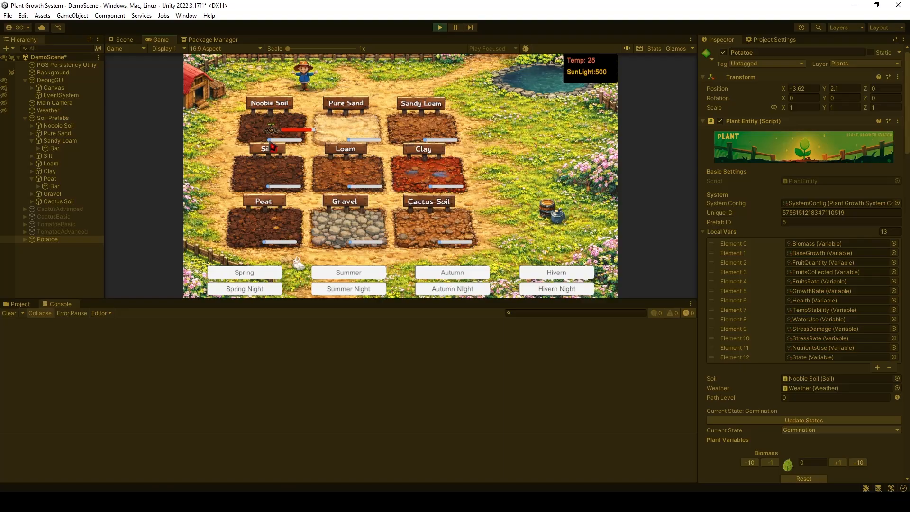
Check the Potatoe's Health and Stress Rate in Play mode and raise the Noobie Soil's moisture through its in-game controls.
scroll(777, 355, down, 15)
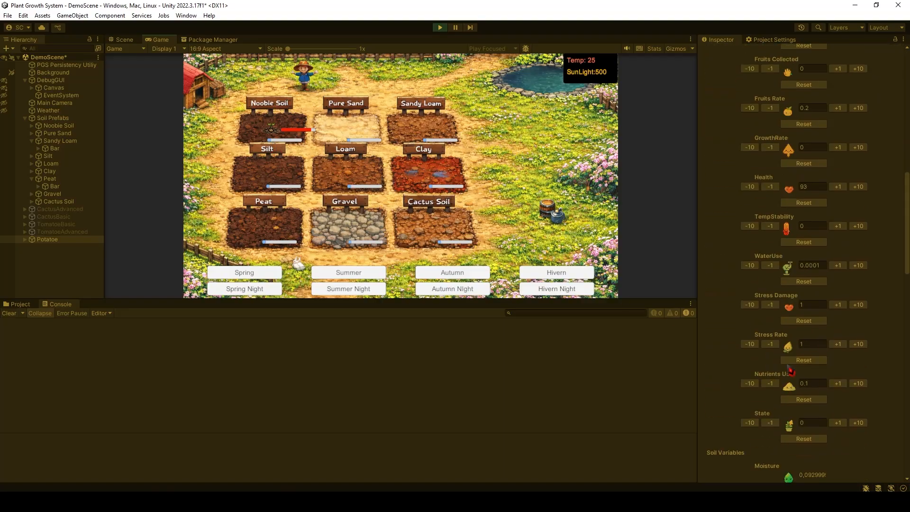
scroll(791, 371, down, 5)
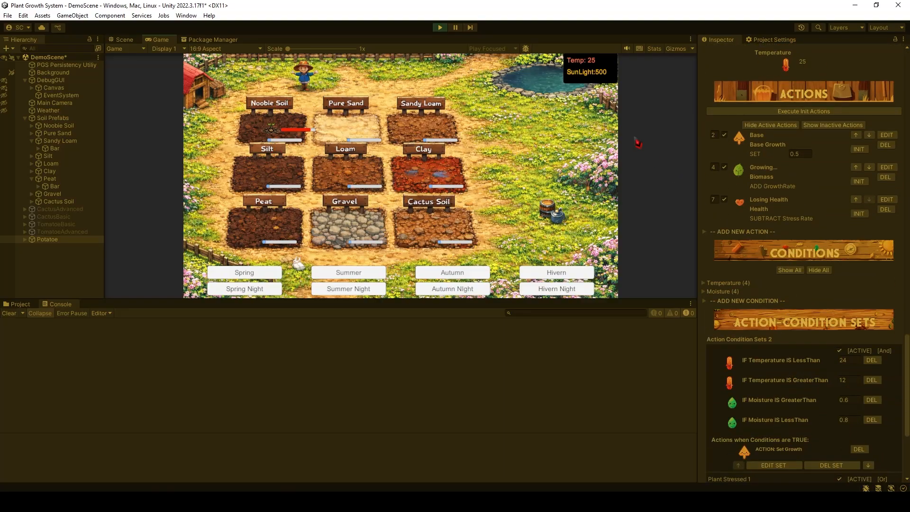
click(276, 119)
click(206, 88)
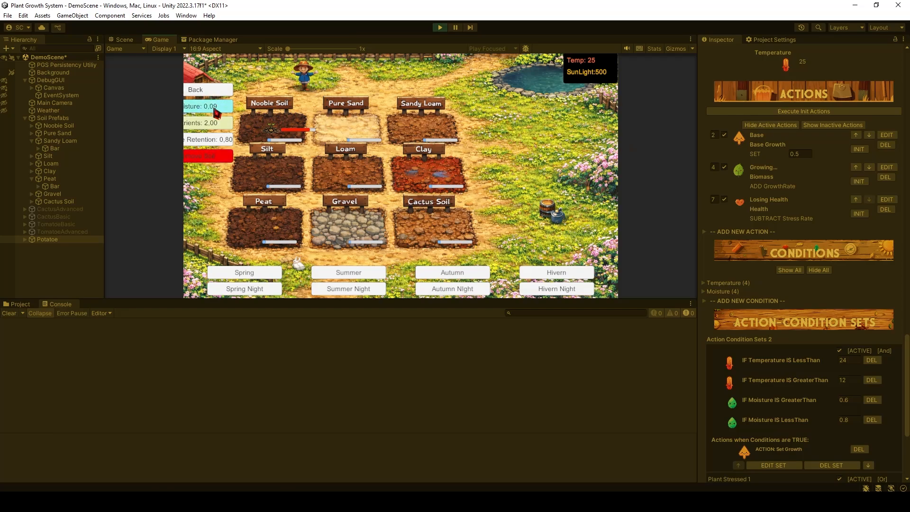
click(214, 110)
click(216, 136)
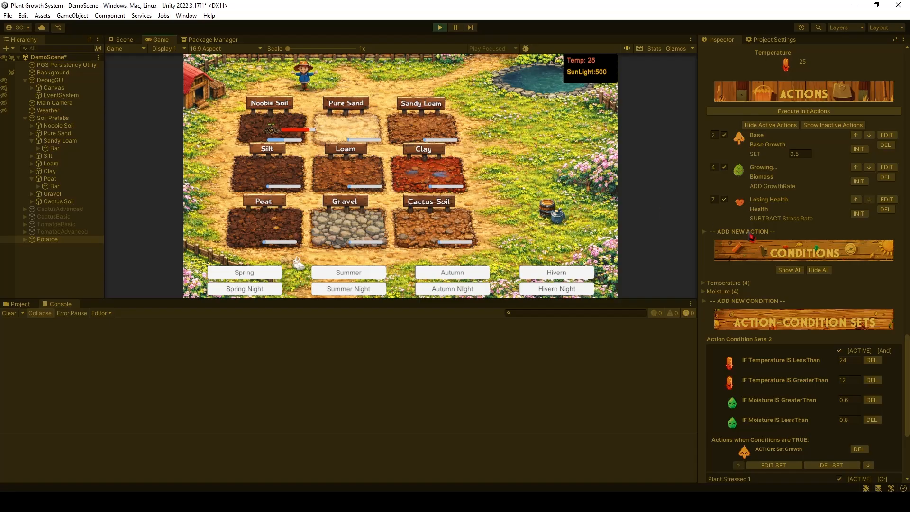
Check the Potatoe's Health among its plant variables and exit Play mode.
scroll(806, 321, up, 15)
scroll(806, 321, up, 10)
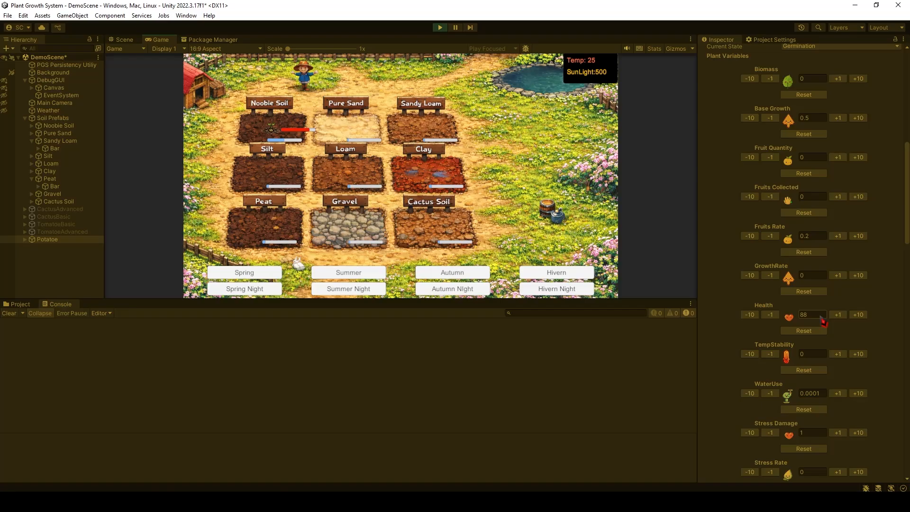
key(ctrl+p)
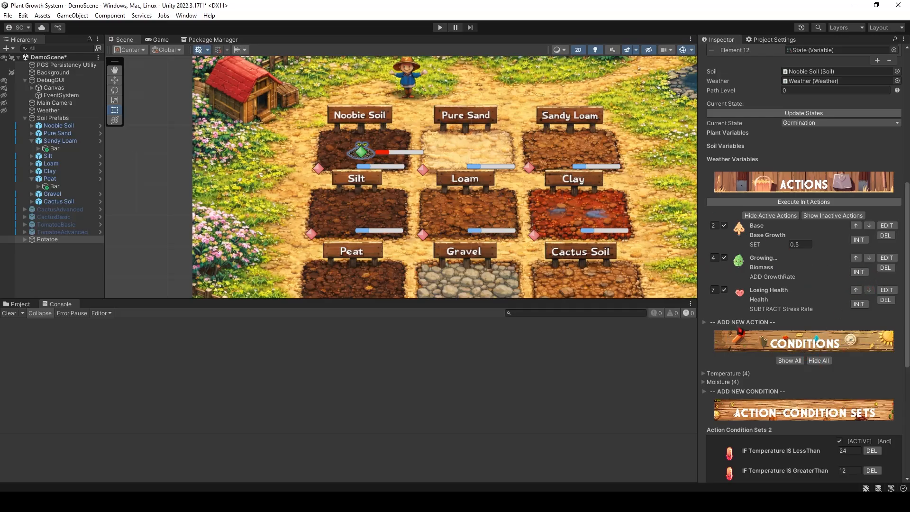
Add a new Potatoe action named Survival Instinct that applies ADD with a CONSTANT of 0.5 to Health.
click(740, 323)
click(754, 342)
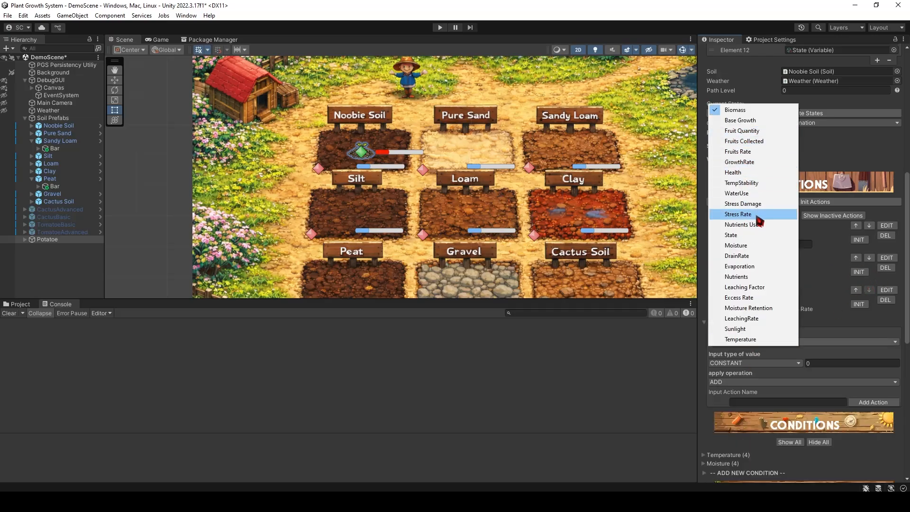
click(751, 173)
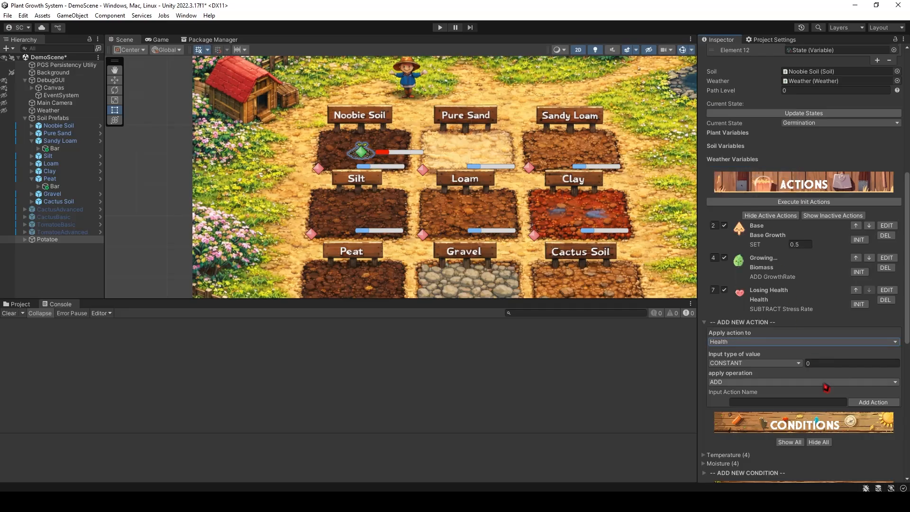
click(821, 364)
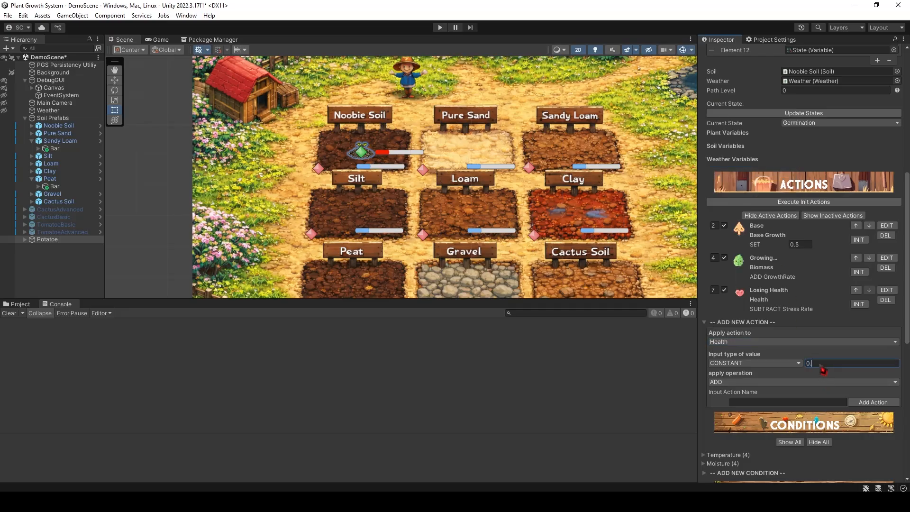
click(805, 402)
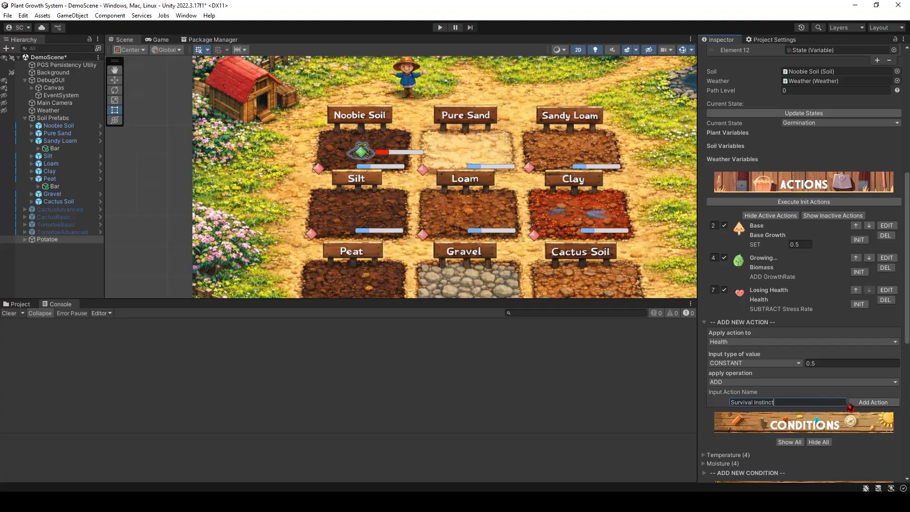
click(863, 403)
Show the Potatoe's inactive actions, activate Survival Instinct and hide the inactive ones again.
click(833, 215)
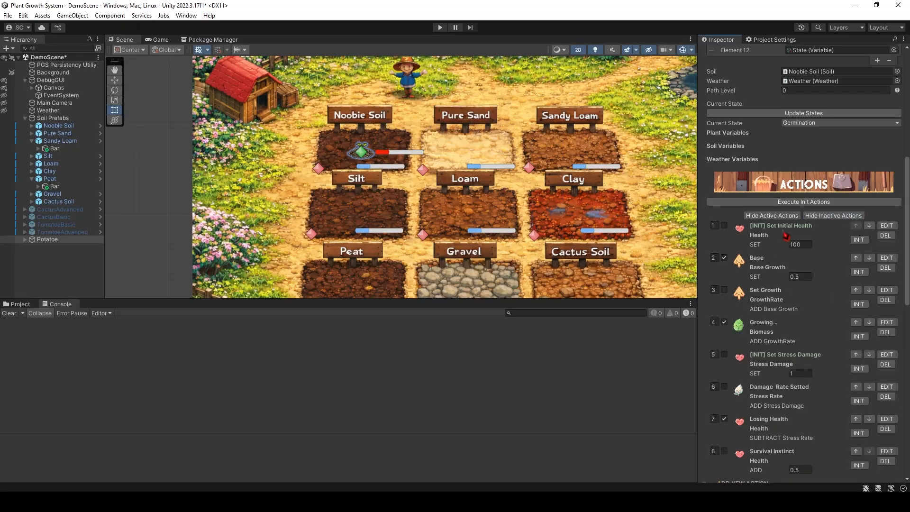
scroll(747, 356, down, 2)
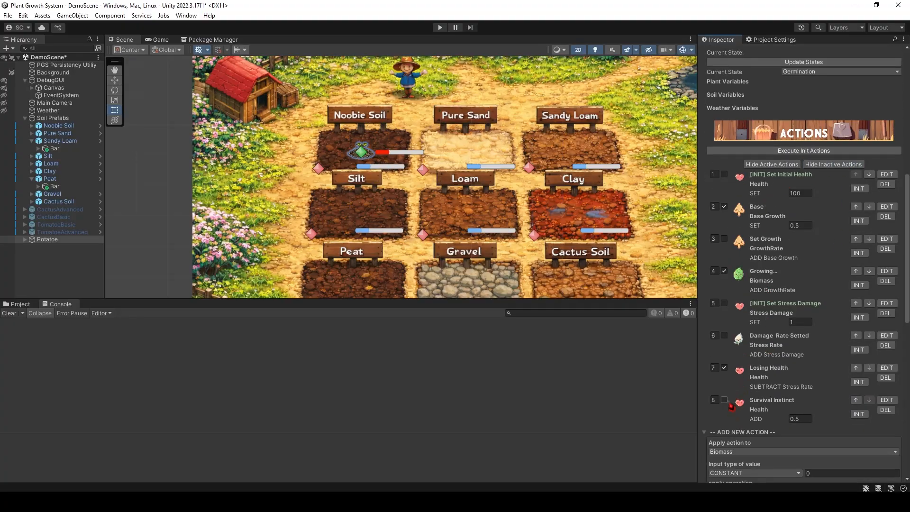
scroll(769, 408, up, 4)
click(849, 264)
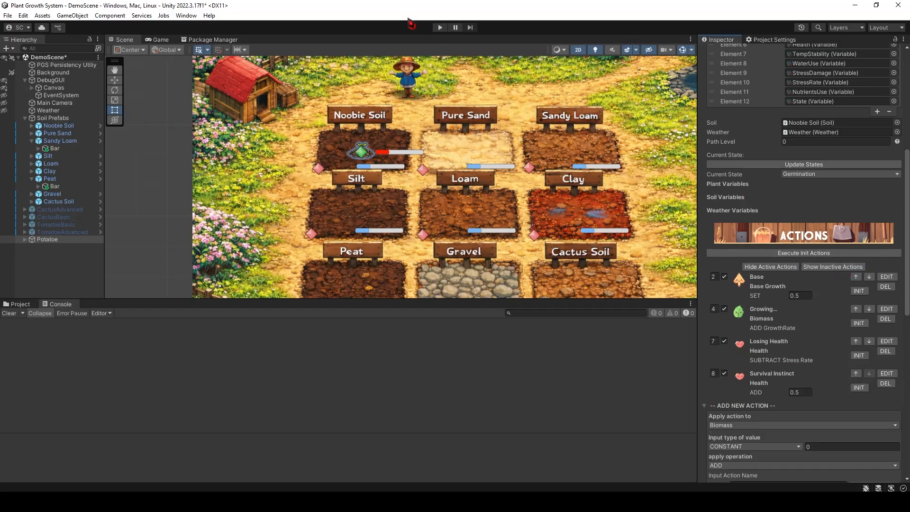
Test the Potatoe's Health in Play mode, setting the Noobie Soil's moisture to 50% through its in-game controls.
click(440, 27)
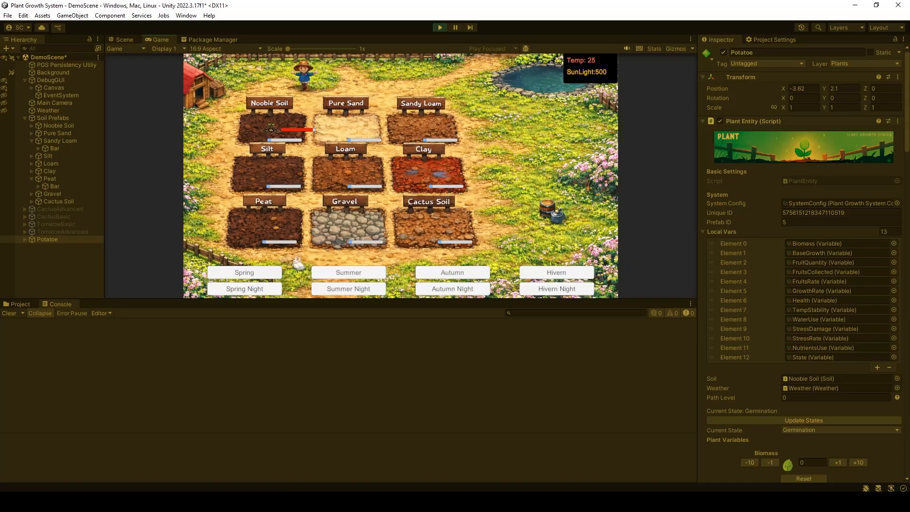
scroll(812, 350, down, 10)
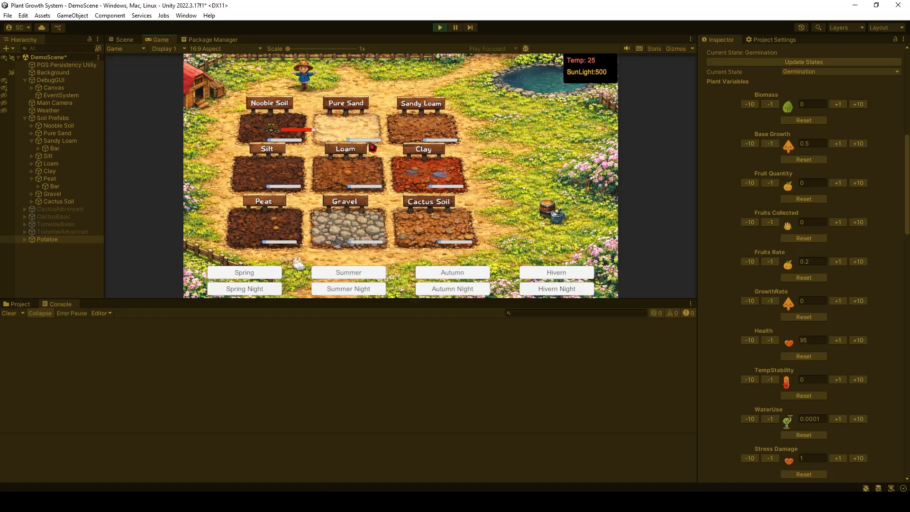
click(268, 128)
click(201, 86)
click(217, 106)
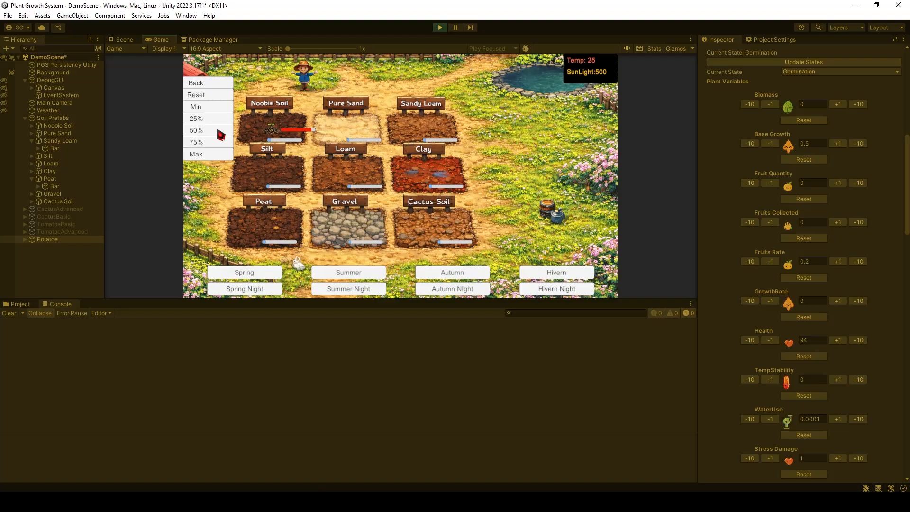
click(218, 129)
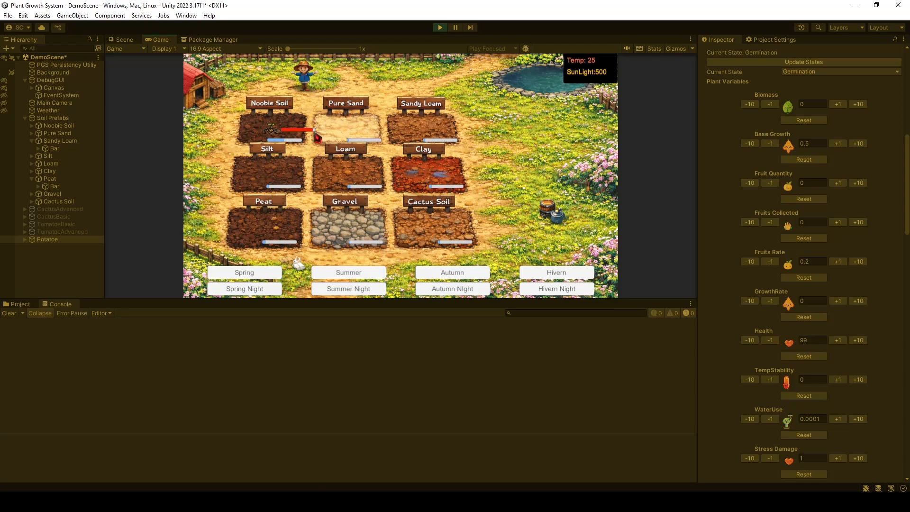
Review the Potatoe's active actions and action-condition sets, and exit Play mode.
scroll(743, 281, down, 15)
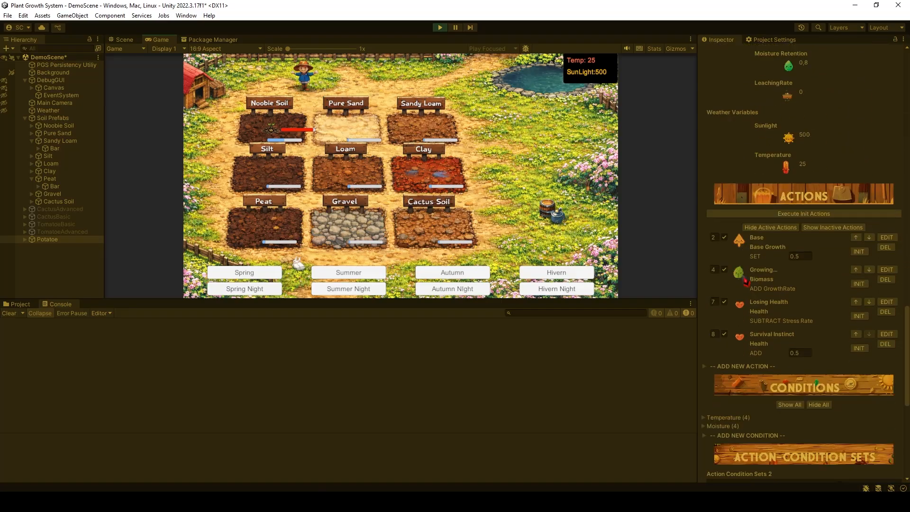
scroll(746, 282, down, 3)
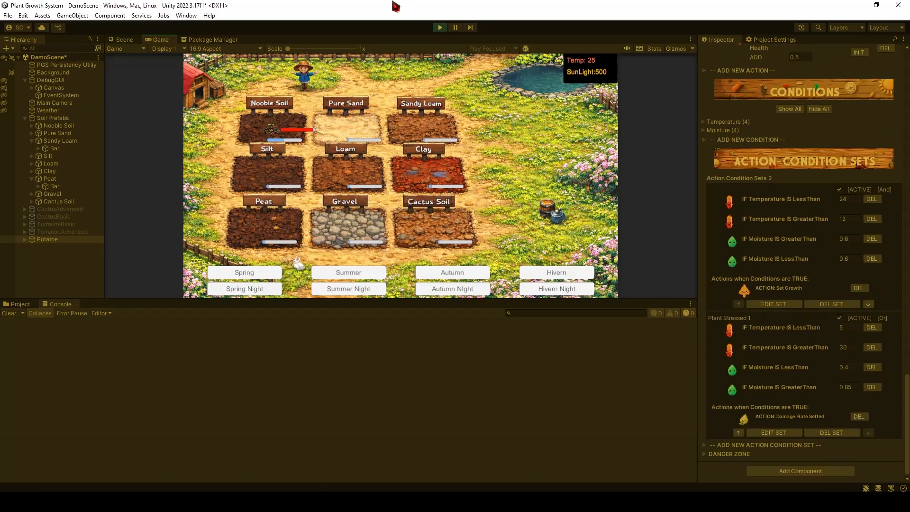
click(440, 28)
Add a Potatoe condition for Temperature Less Than a CONSTANT target value of 2.
scroll(794, 319, down, 4)
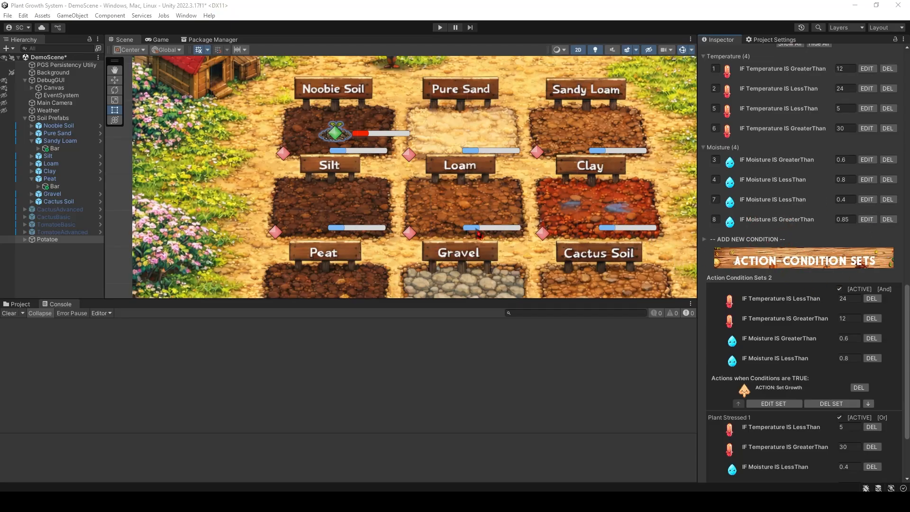
click(768, 239)
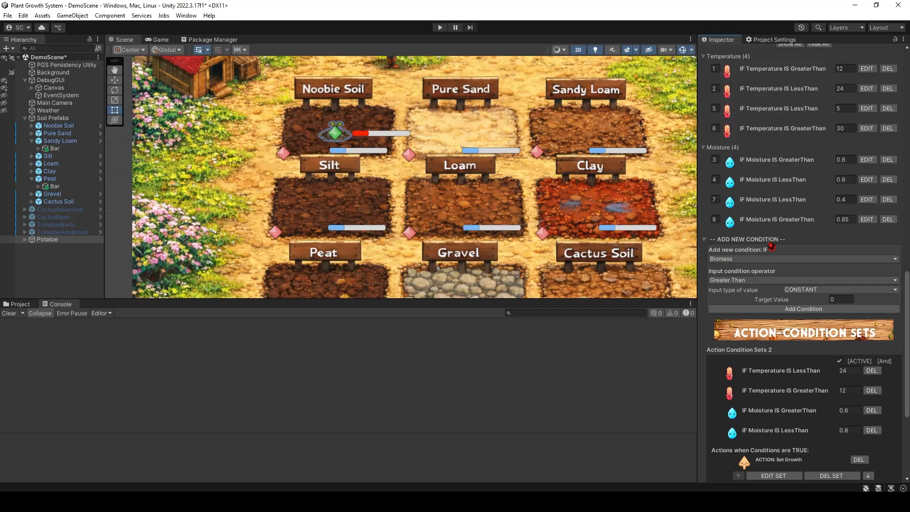
click(753, 259)
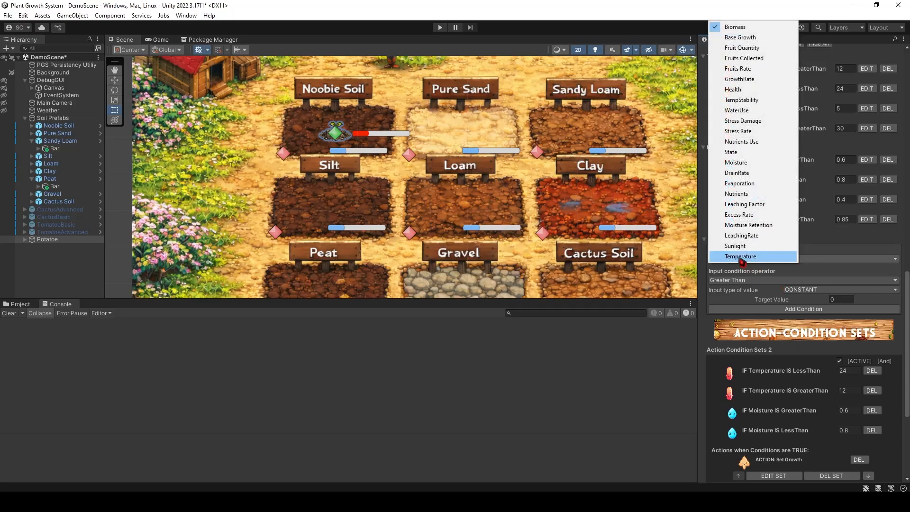
click(751, 259)
click(754, 280)
click(741, 301)
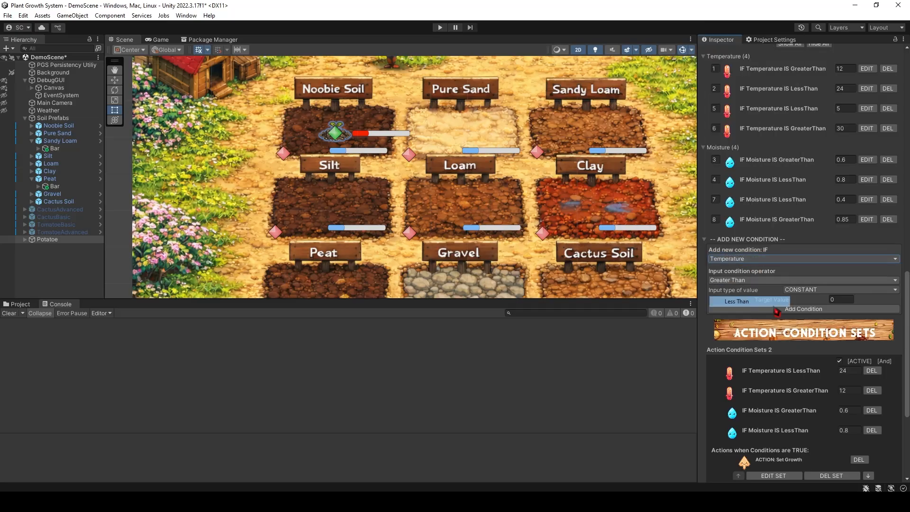
click(841, 300)
text(2)
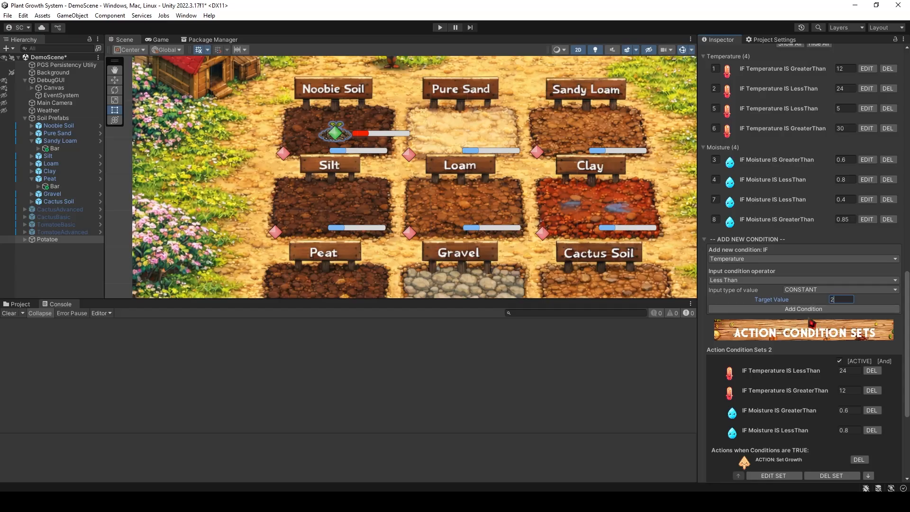
click(801, 309)
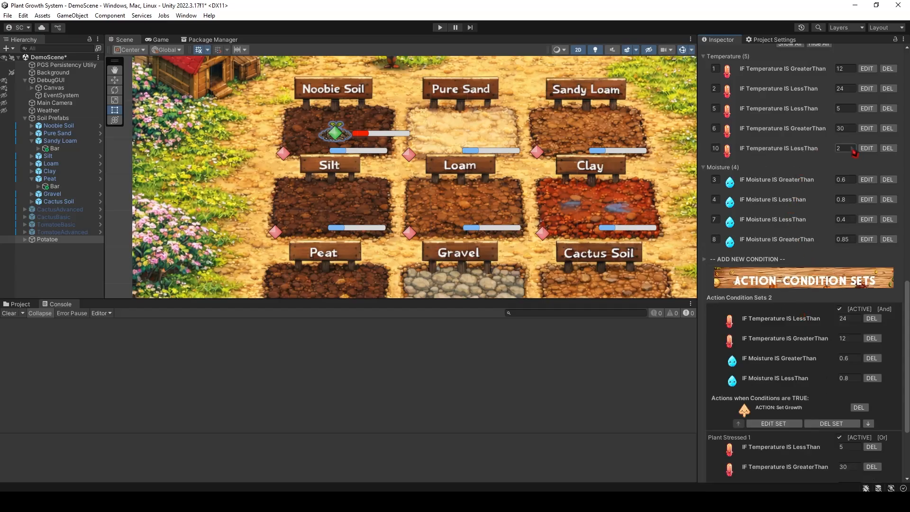
Start a new action-condition set and add the condition IF Temperature IS LessThan 2 to it.
scroll(805, 245, down, 5)
scroll(757, 342, down, 1)
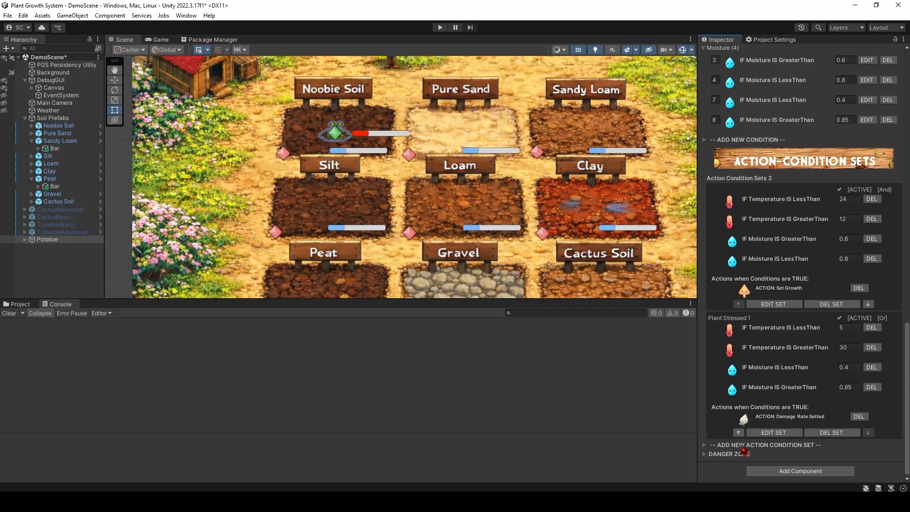
click(744, 446)
scroll(787, 371, down, 5)
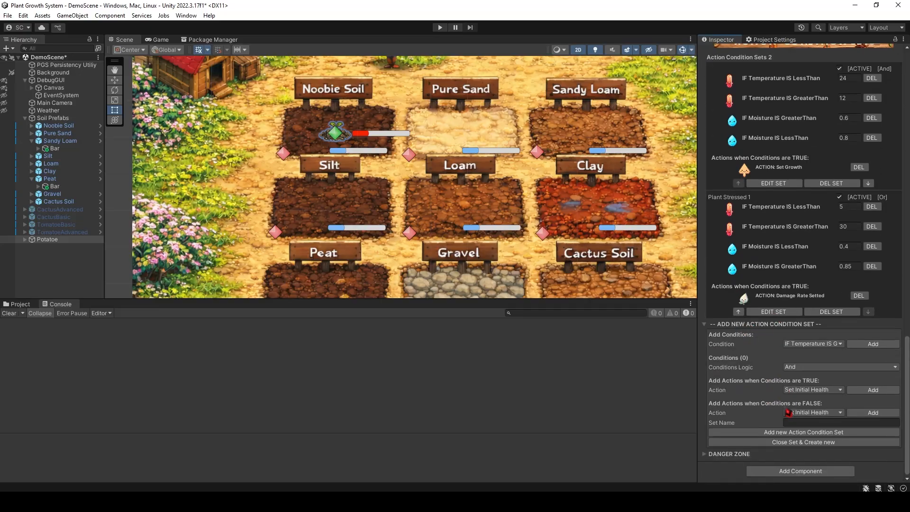
click(815, 346)
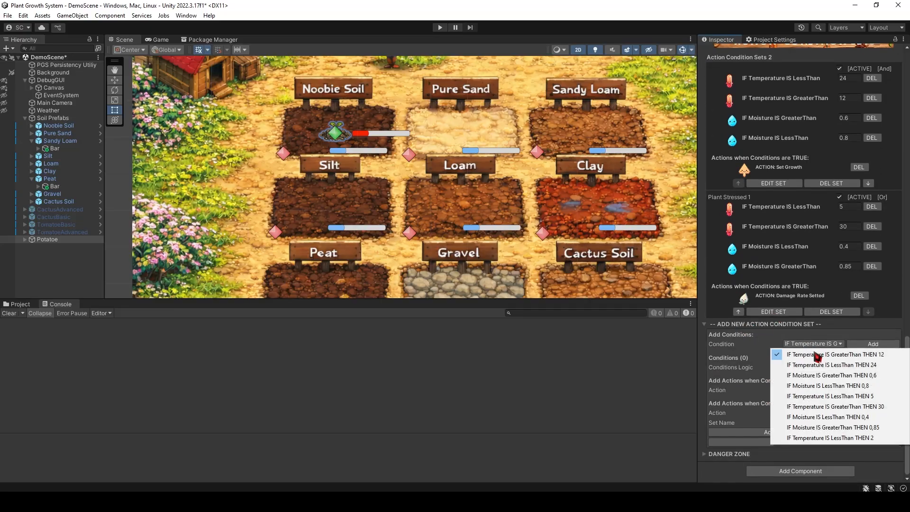
click(825, 438)
click(873, 344)
scroll(818, 382, down, 1)
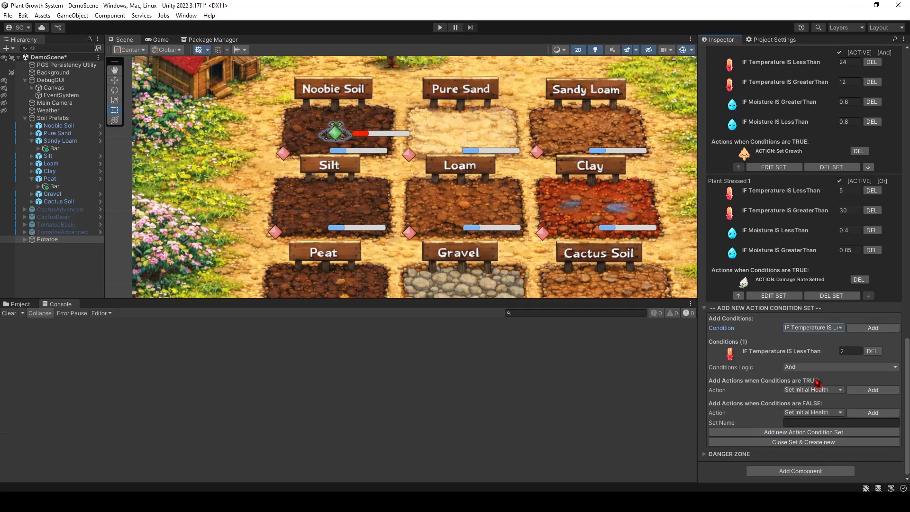
Set the new set's conditions logic to Or and add Damage Rate Setted as its action when conditions are TRUE.
click(809, 368)
click(811, 386)
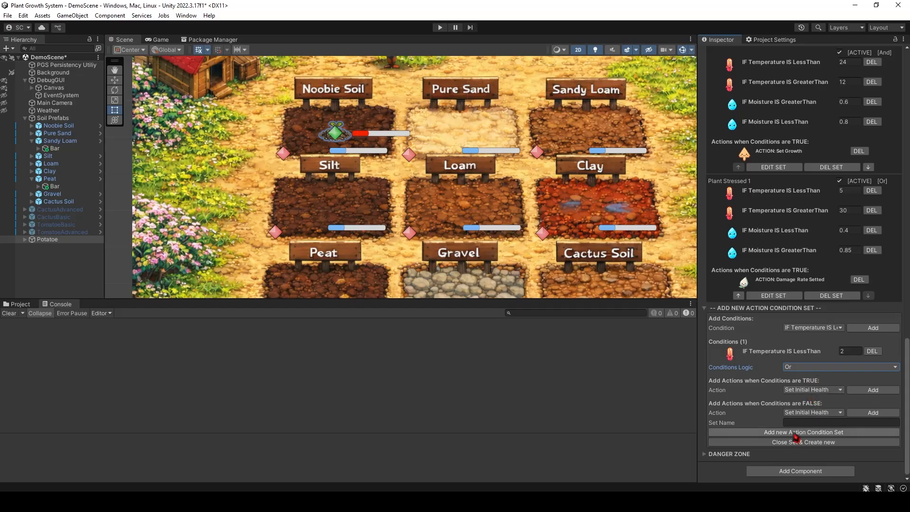
click(823, 390)
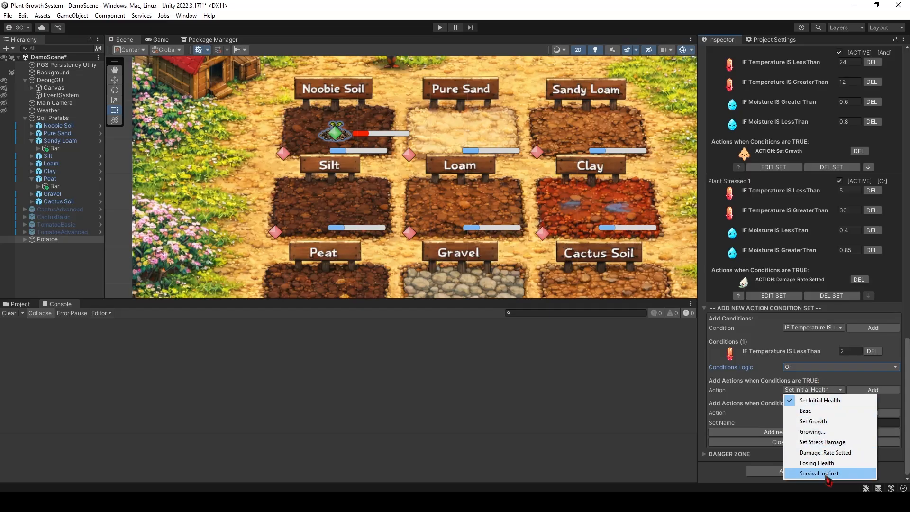
click(838, 453)
click(863, 394)
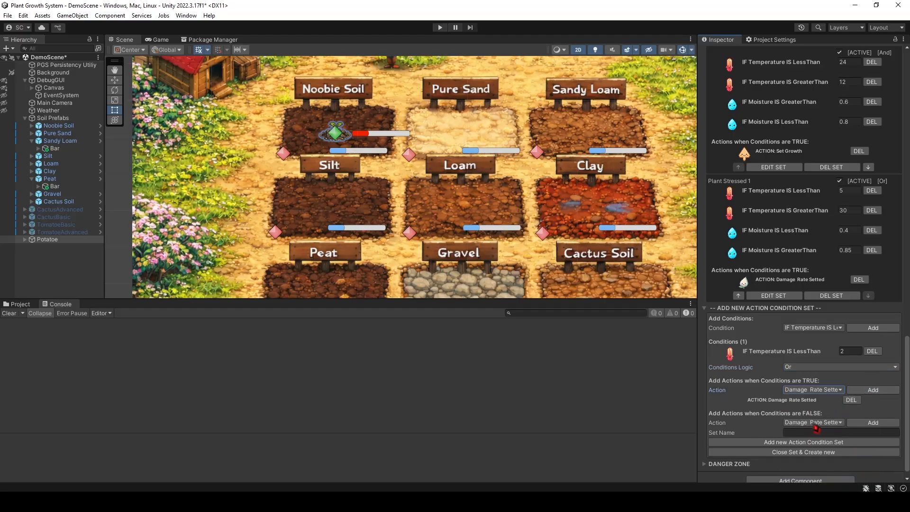
Start a new Potatoe action that applies to Stress Rate.
scroll(785, 402, up, 20)
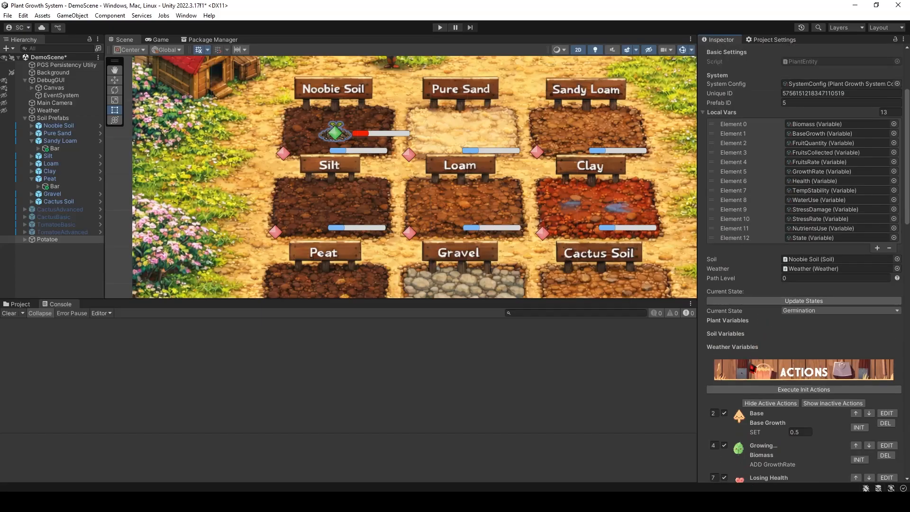
scroll(753, 373, up, 2)
scroll(753, 373, down, 8)
scroll(753, 373, down, 3)
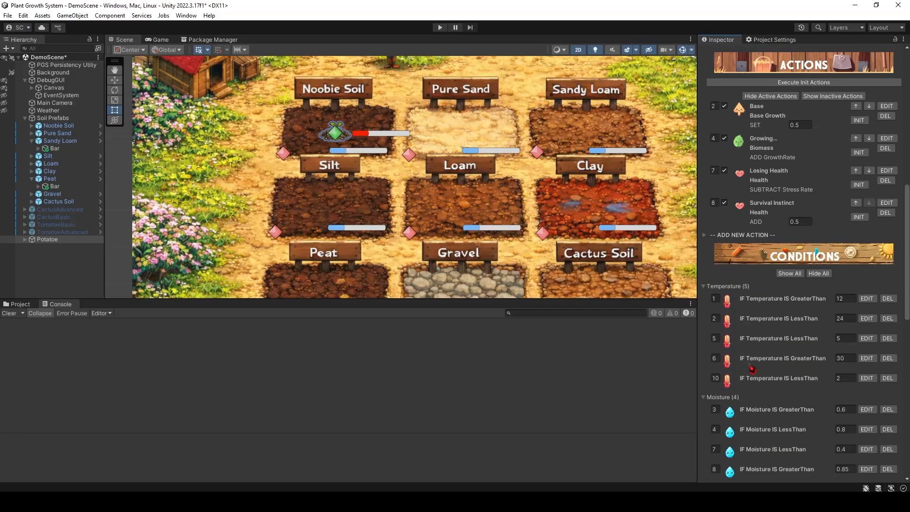
click(733, 236)
click(741, 256)
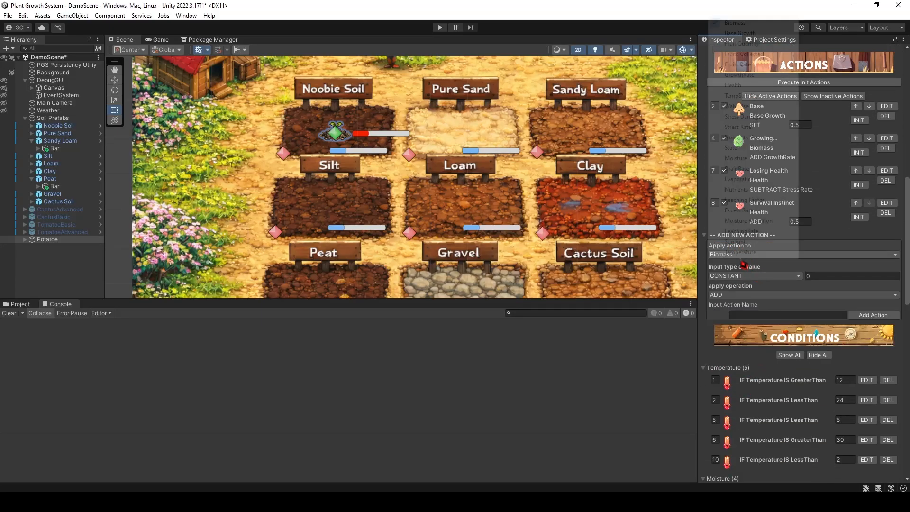
click(754, 127)
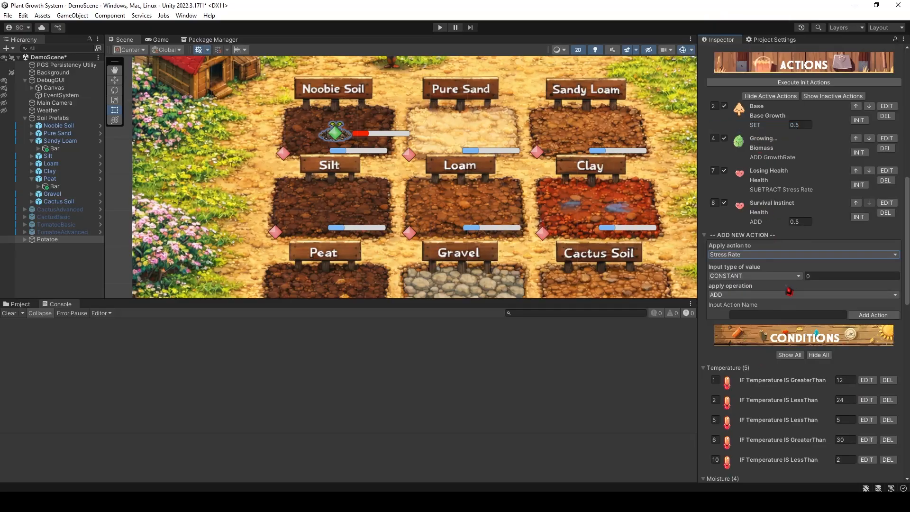
Set the Stress Rate action to MULTIPLY by a CONSTANT of 5, name it Stress Level 5 and add it.
click(811, 276)
text(3)
click(789, 294)
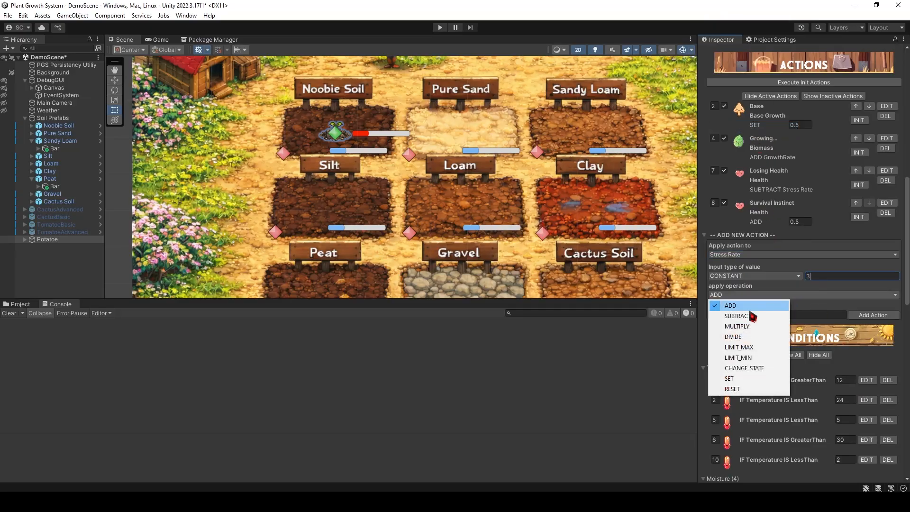
click(757, 330)
click(822, 277)
text(5)
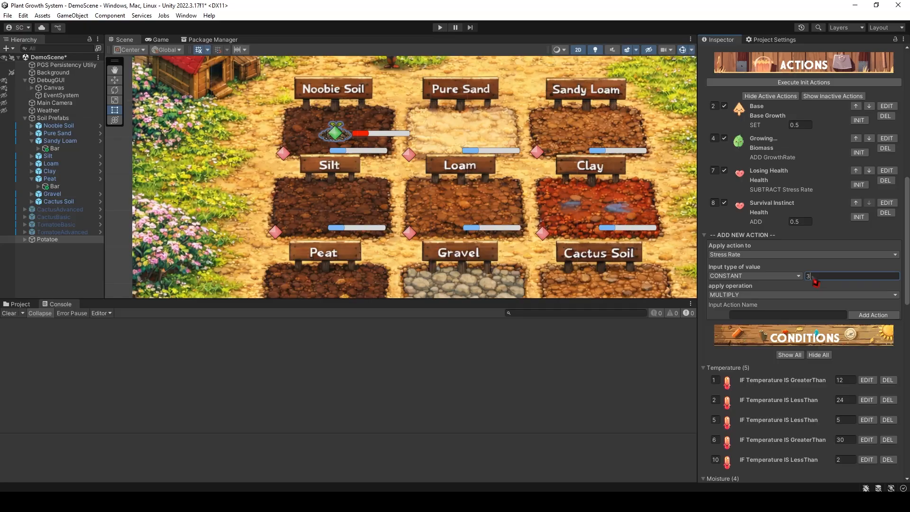
click(791, 316)
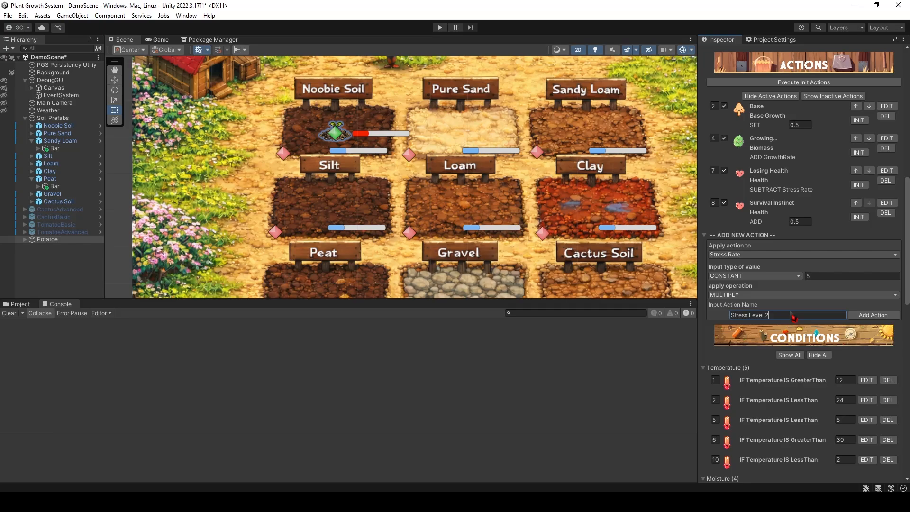
drag(764, 315, 771, 316)
text(5)
click(871, 316)
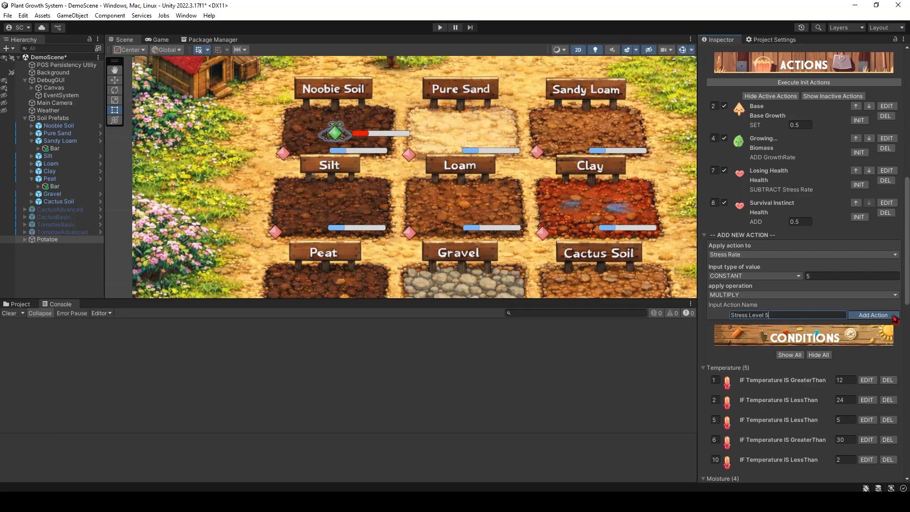
Add Stress Level 5 as an action when conditions are TRUE, name the set Stress Level 5 and create the set.
scroll(780, 348, down, 1)
scroll(783, 353, down, 10)
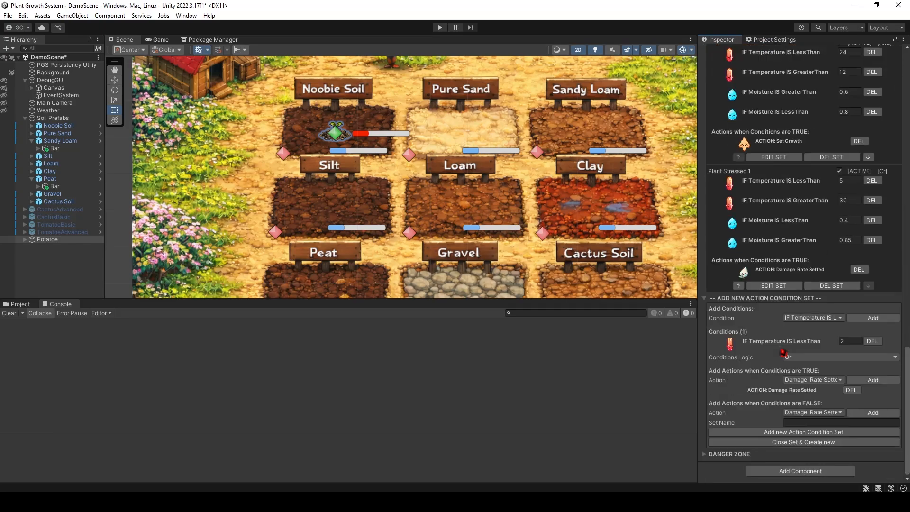
click(825, 380)
click(816, 474)
click(874, 380)
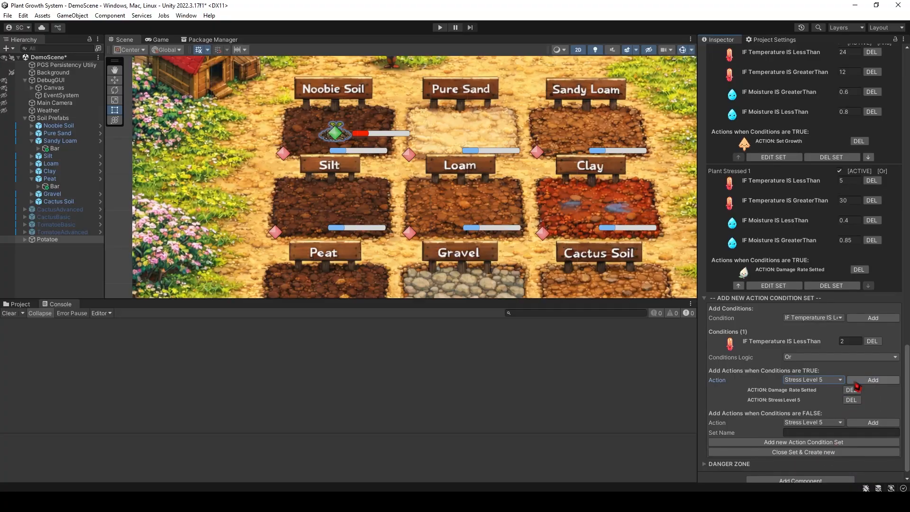
click(797, 433)
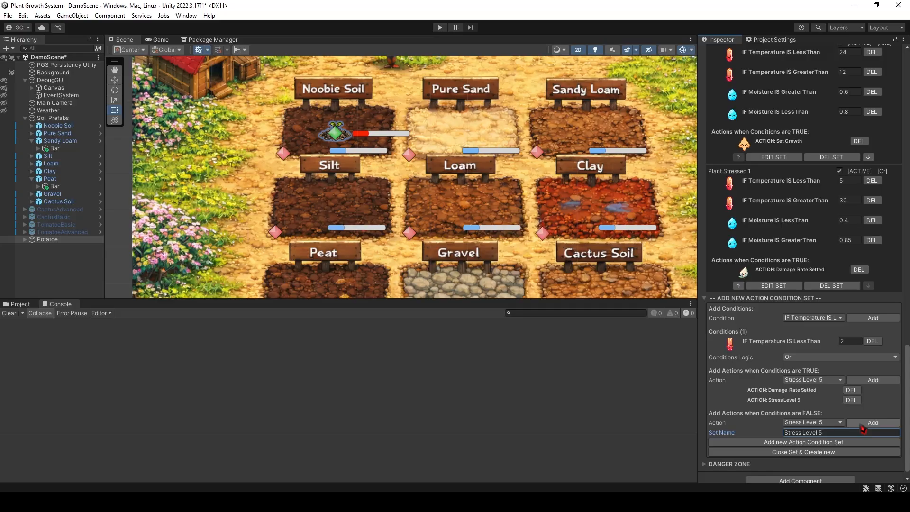
click(820, 443)
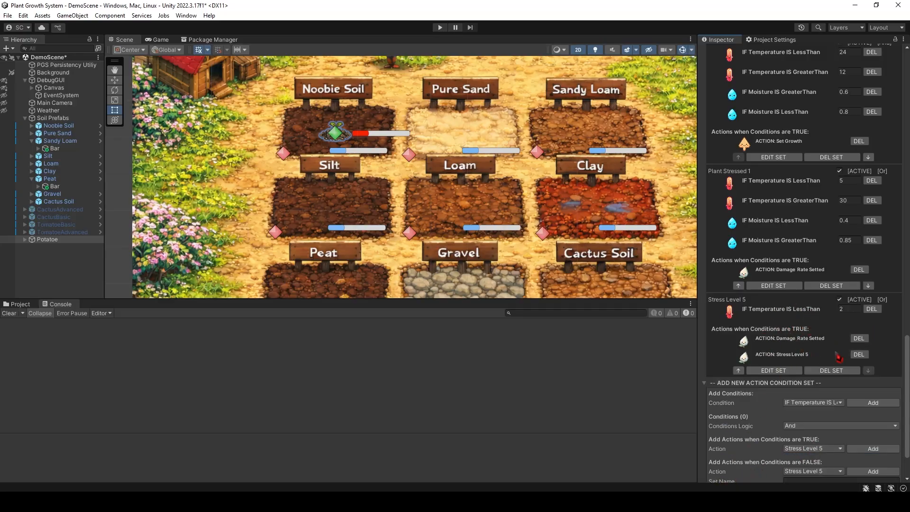
Run Play mode and switch the weather to Hivern and Hivern Night to watch the Potatoe's Health, ending the test.
click(440, 27)
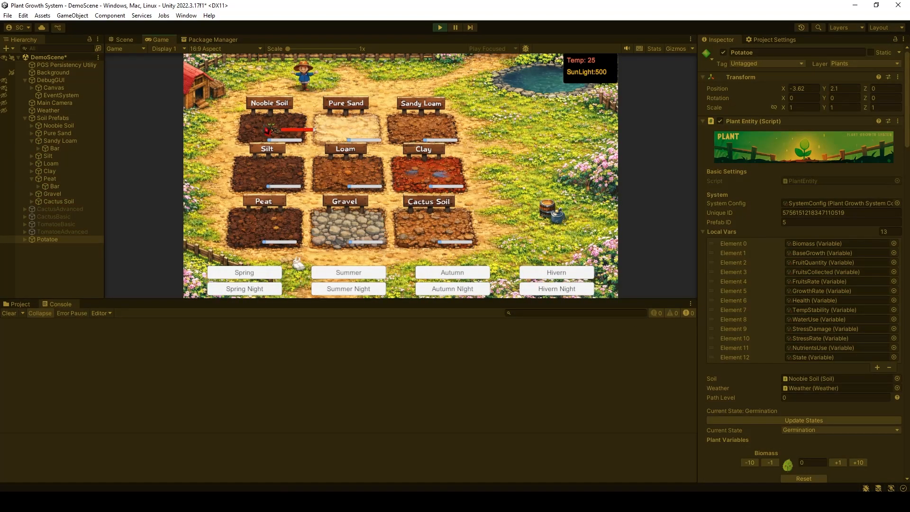
scroll(816, 289, down, 10)
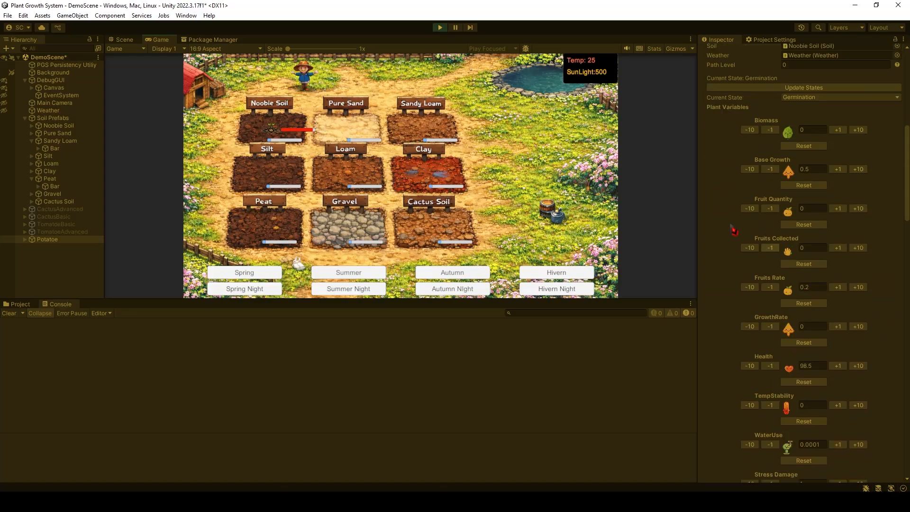
click(546, 285)
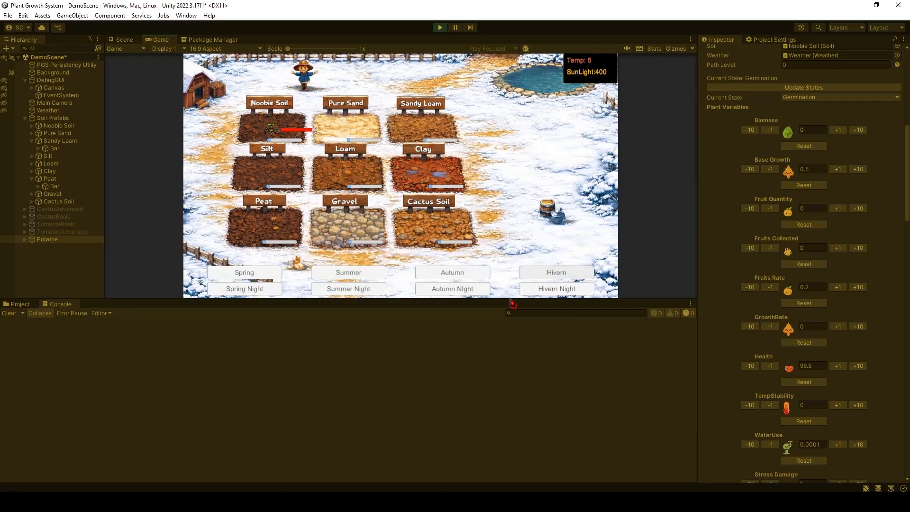
click(561, 293)
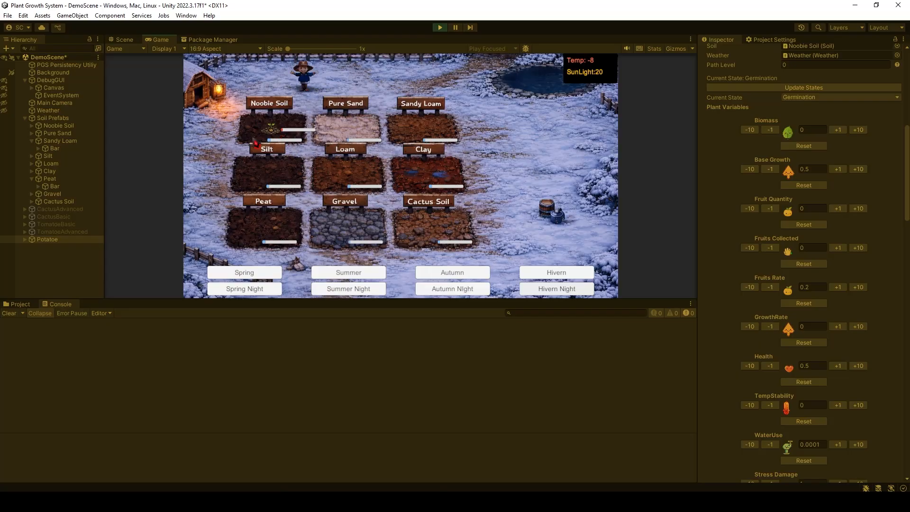
click(441, 27)
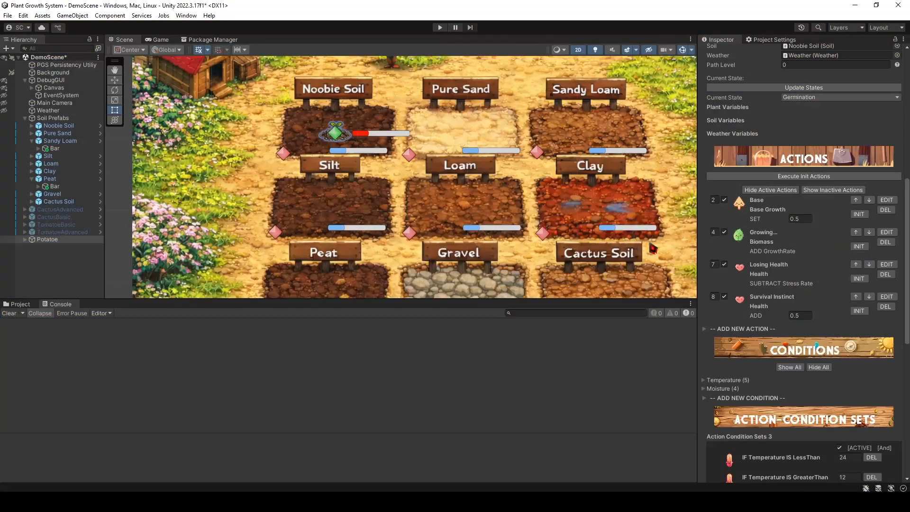
Collapse the Soil Prefabs group and expand Potatoe in the Hierarchy to show its state objects.
click(26, 118)
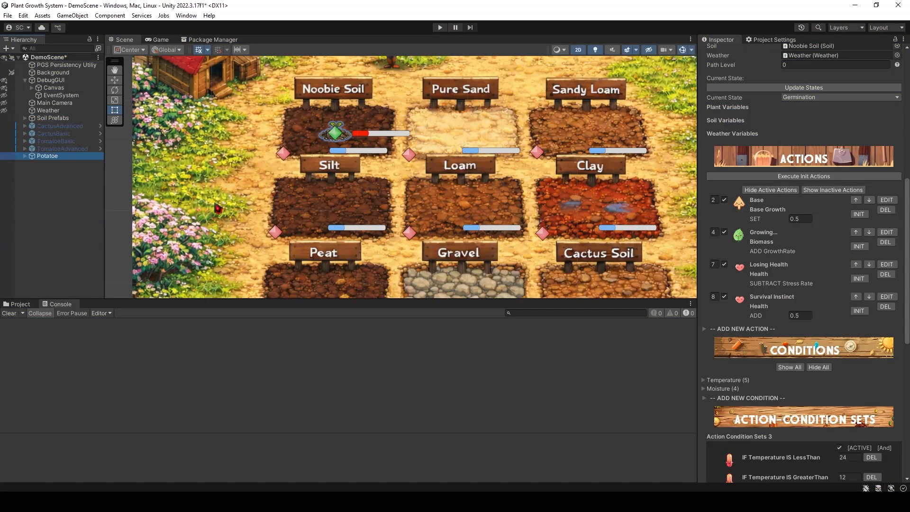
scroll(813, 331, up, 5)
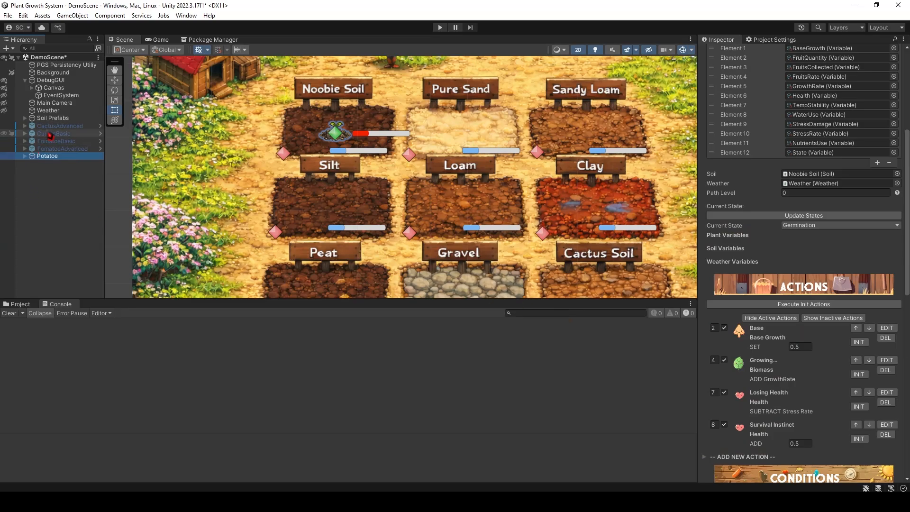
click(25, 156)
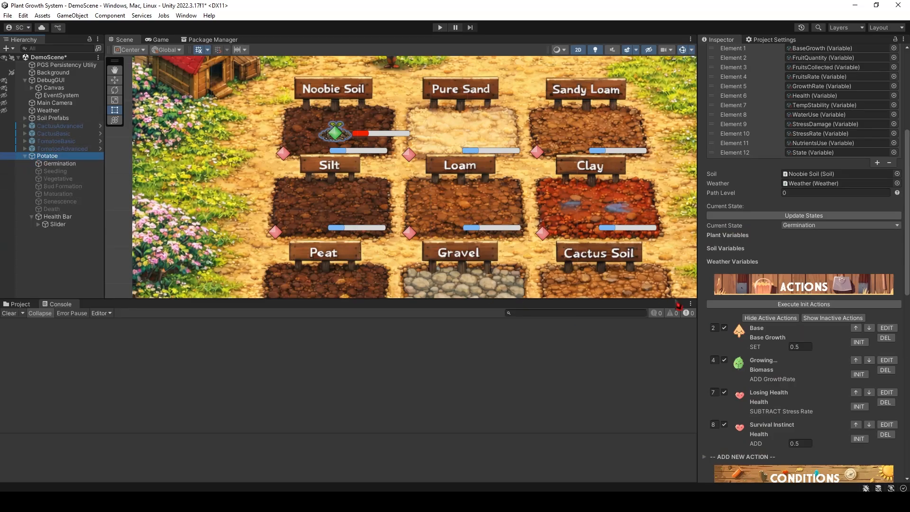
Check the existing Temperature conditions and start a new Potatoe condition on Health.
scroll(798, 302, up, 8)
scroll(797, 313, down, 3)
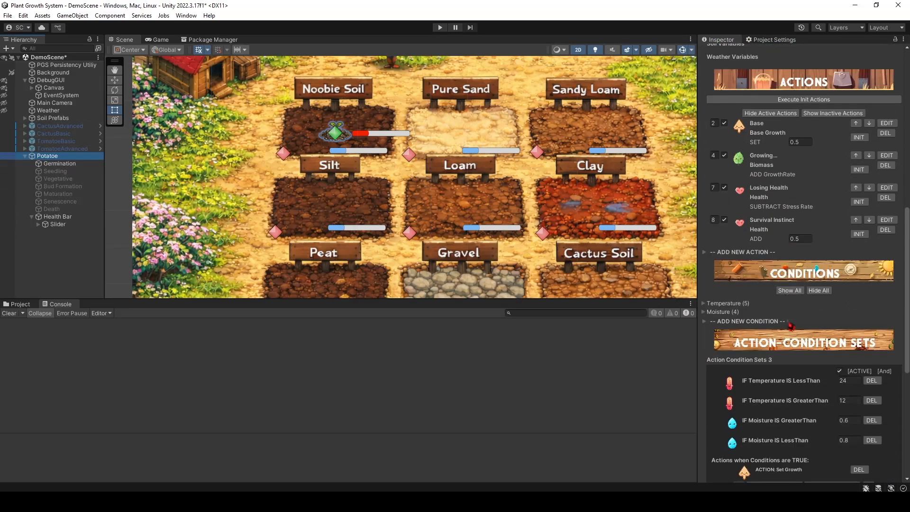
click(730, 306)
scroll(733, 284, down, 3)
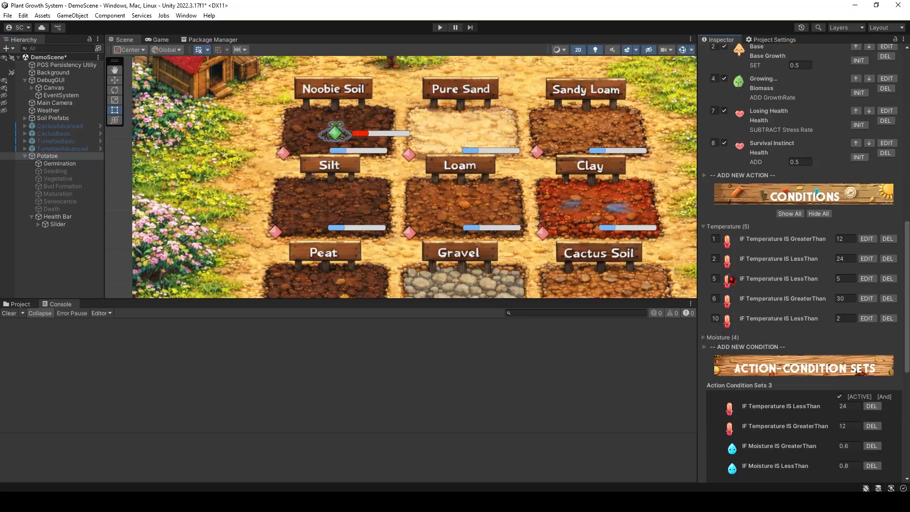
click(731, 228)
scroll(747, 204, down, 2)
click(747, 193)
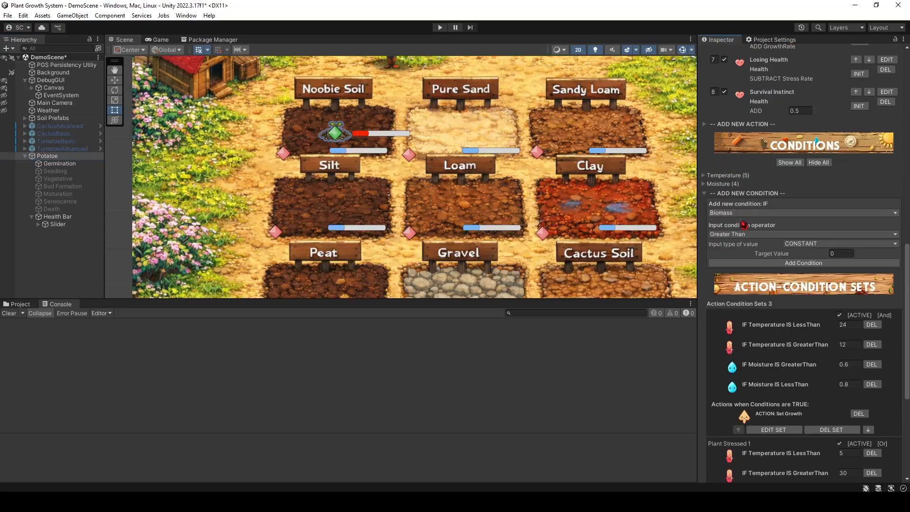
click(747, 214)
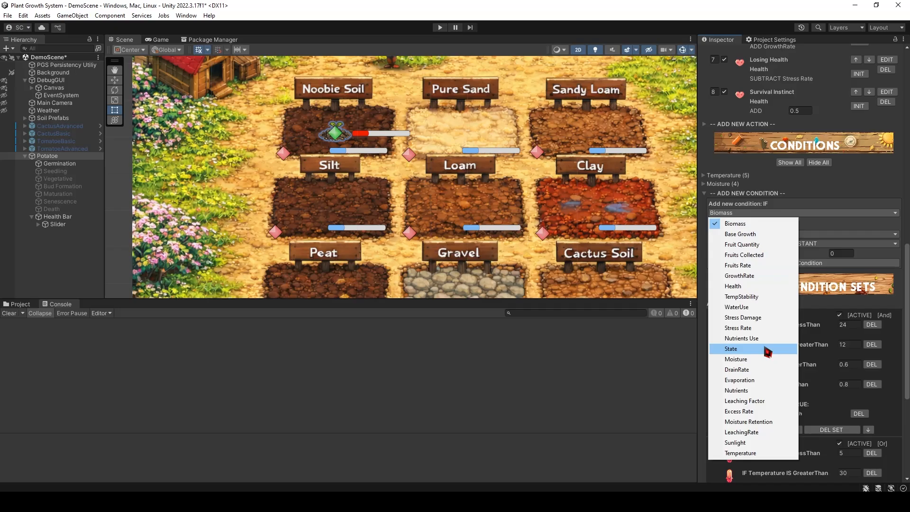
click(747, 289)
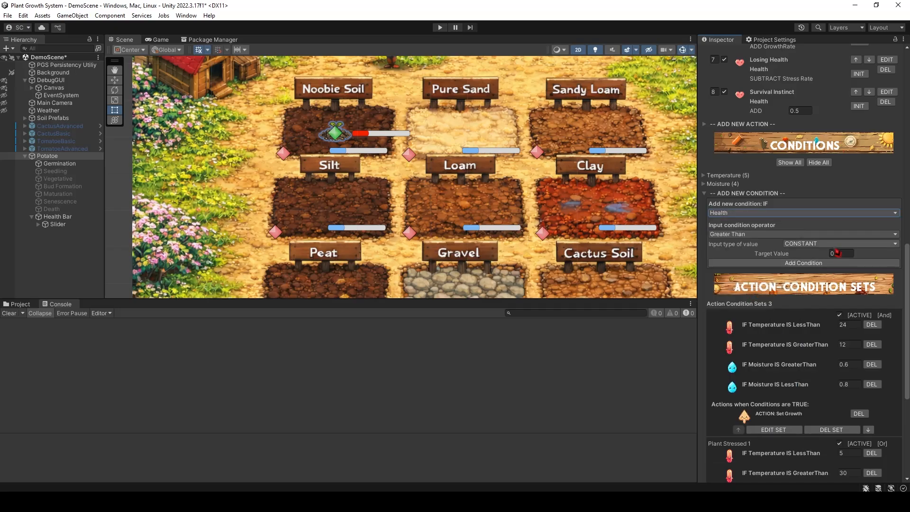
Set the Health condition to Less Than a CONSTANT target value of 1 and add it.
click(822, 234)
click(775, 256)
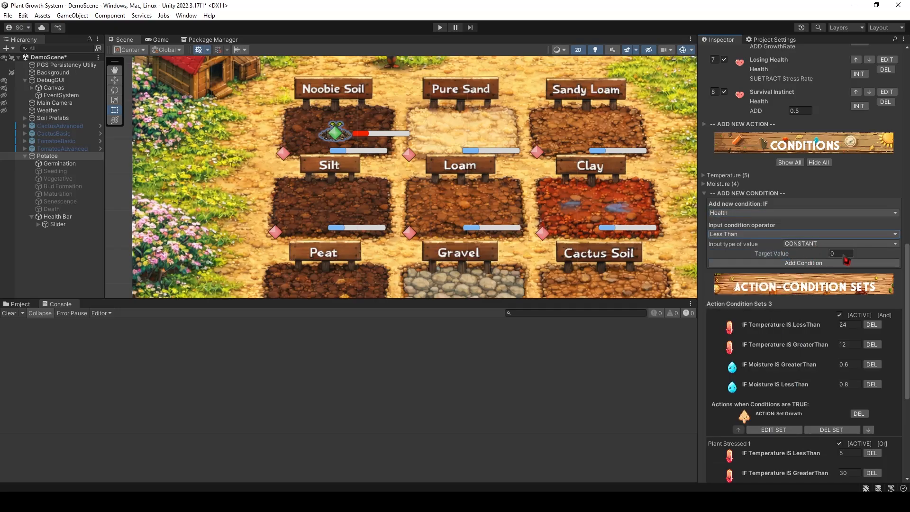
click(843, 254)
text(1)
click(799, 265)
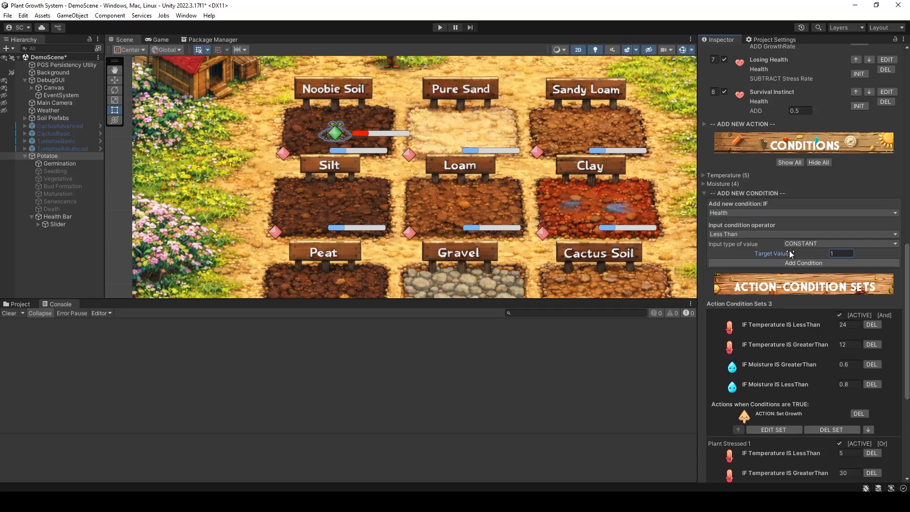
click(815, 266)
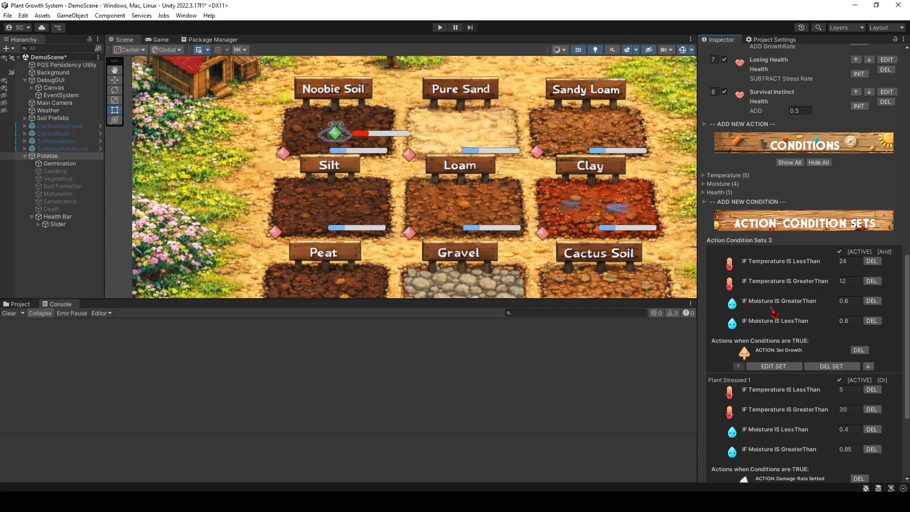
Start a new action-condition set and add the condition IF Health IS LessThan 1 to it.
scroll(774, 313, down, 3)
click(751, 447)
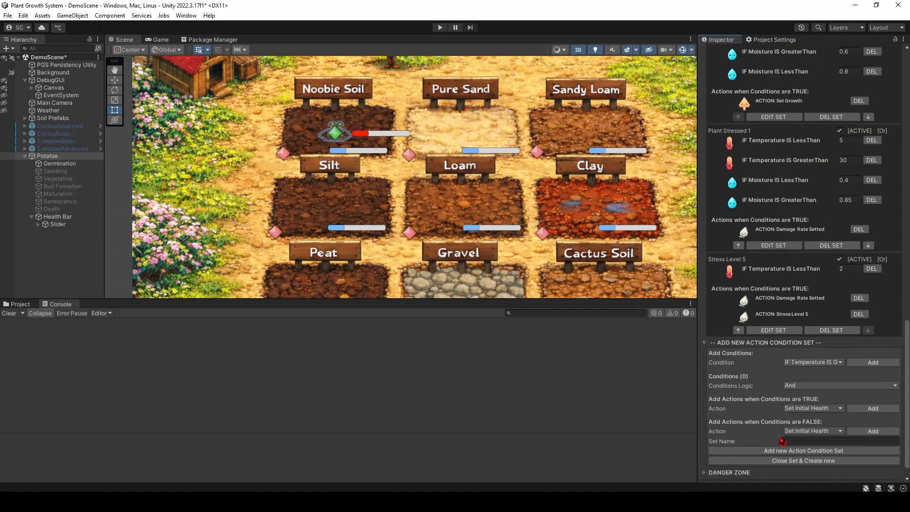
scroll(787, 403, down, 1)
click(814, 344)
click(824, 448)
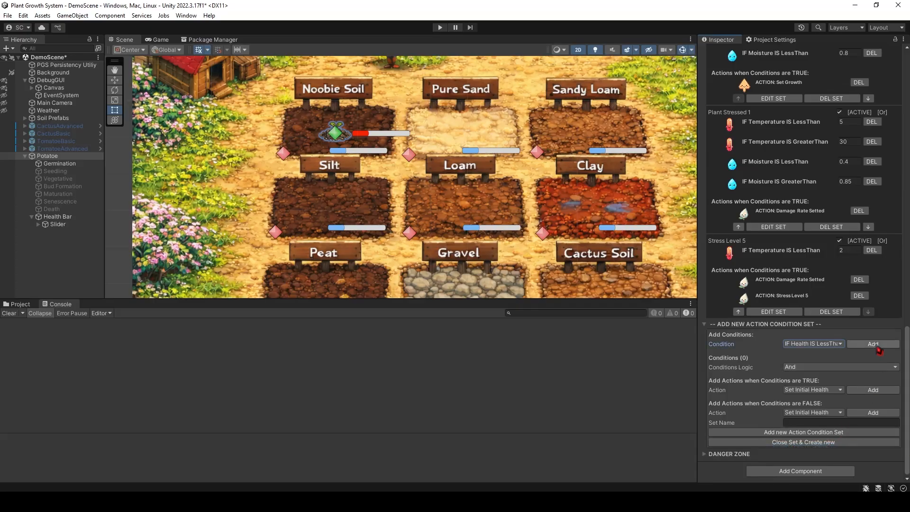
click(874, 344)
Add a Potatoe action named Death that applies CHANGE_STATE with a CONSTANT value of 13 to State.
scroll(799, 420, up, 5)
scroll(799, 420, up, 4)
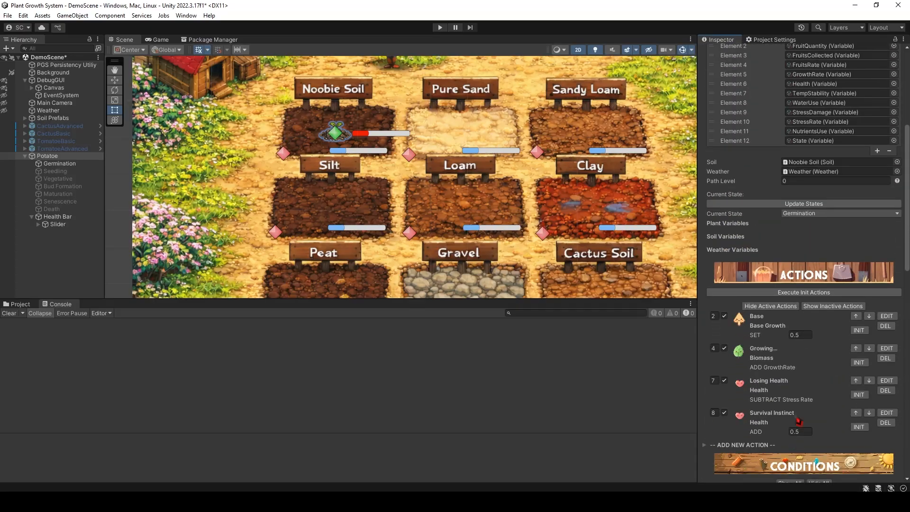
scroll(762, 384, up, 2)
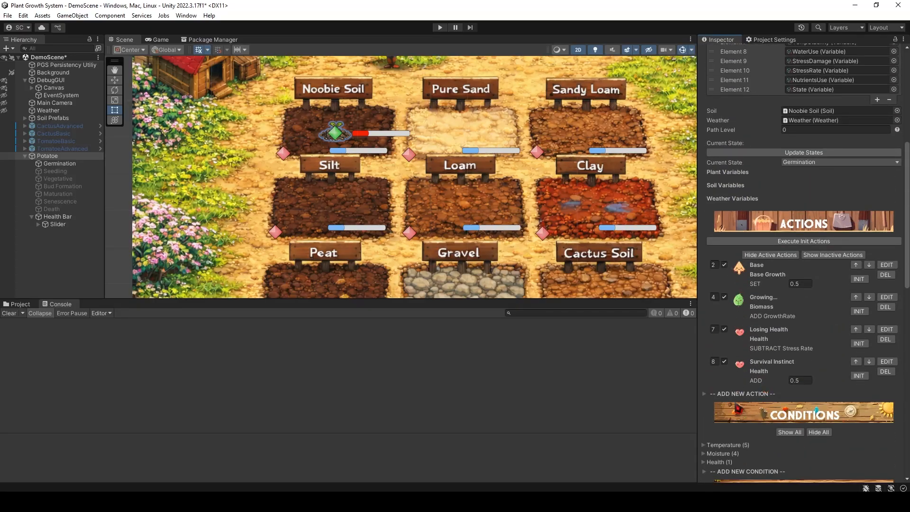
click(735, 394)
scroll(767, 406, down, 3)
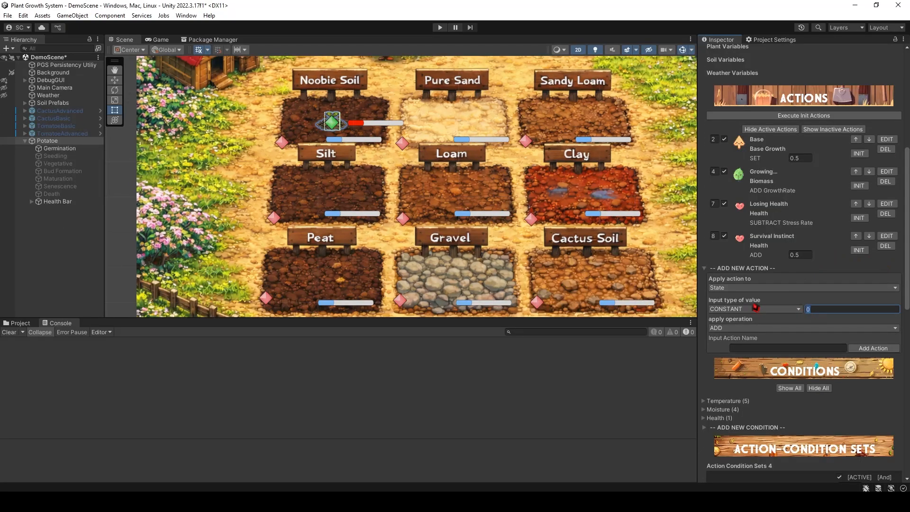
text(13)
click(768, 329)
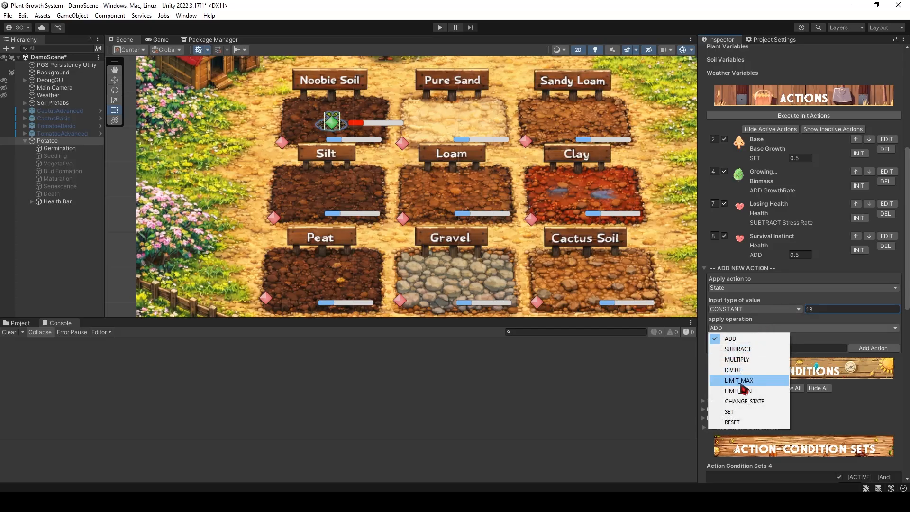
click(754, 401)
click(744, 348)
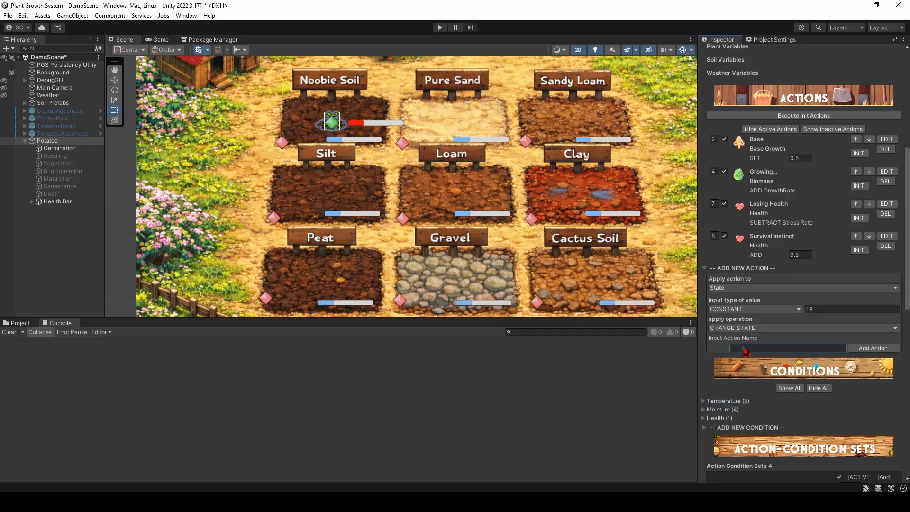
text(Death)
click(873, 349)
Show the inactive Potatoe actions to check the new Death action, and return to the new action-condition set.
scroll(737, 307, down, 5)
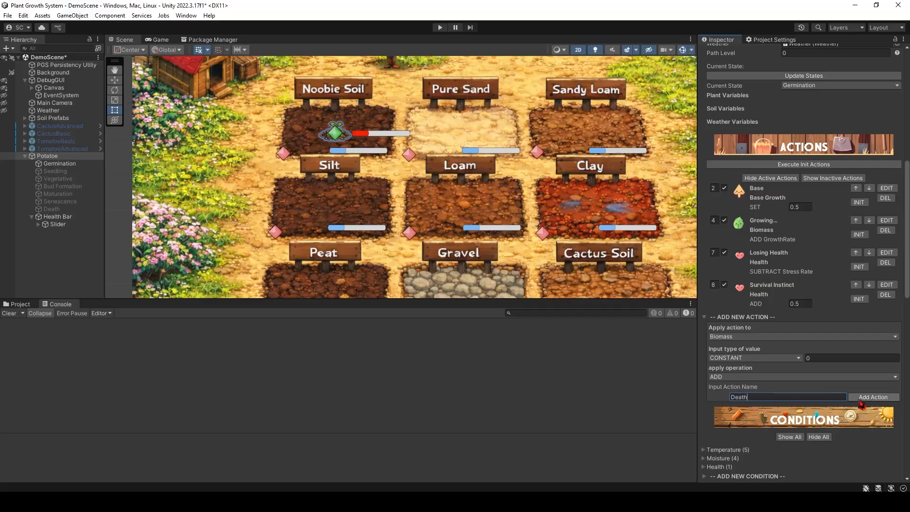
scroll(858, 117, down, 15)
scroll(859, 118, up, 15)
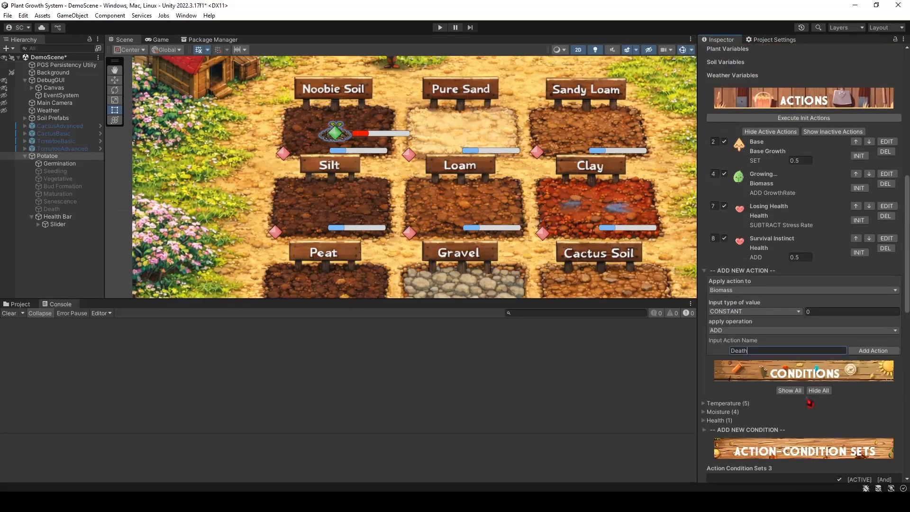
scroll(858, 118, down, 1)
click(854, 106)
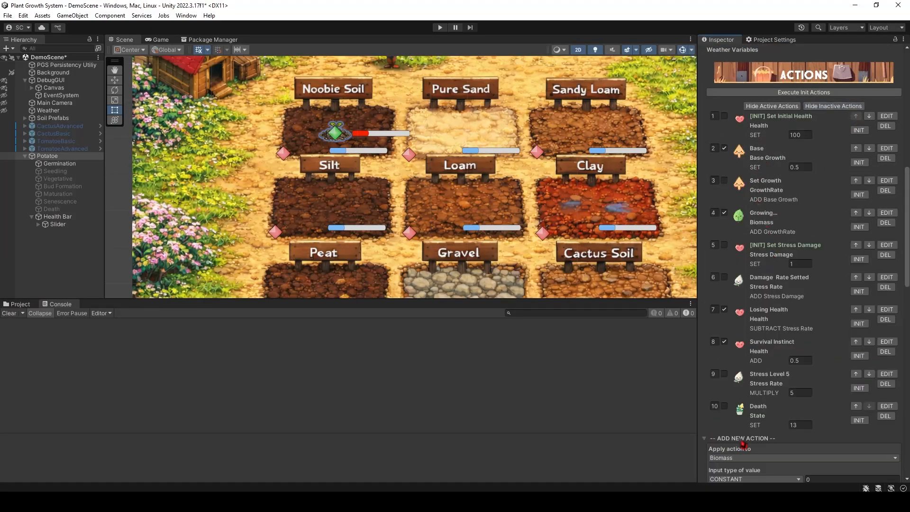
scroll(793, 432, down, 20)
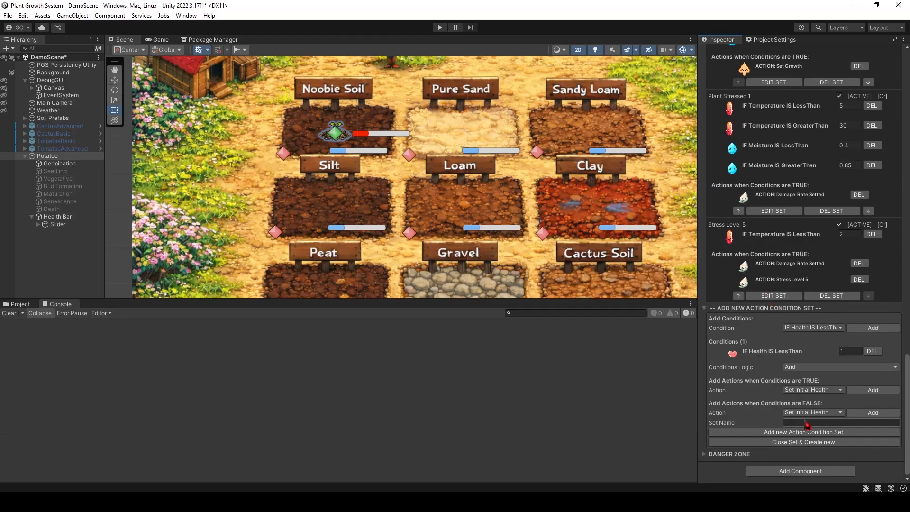
Add the Death action for when the Health condition is TRUE and add the set to the Potatoe's action-condition sets.
click(815, 391)
click(807, 387)
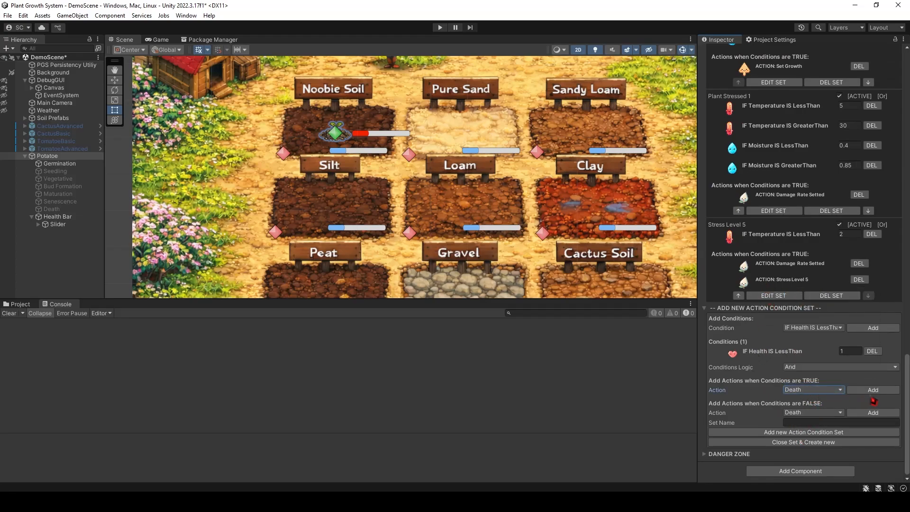
click(872, 390)
click(802, 441)
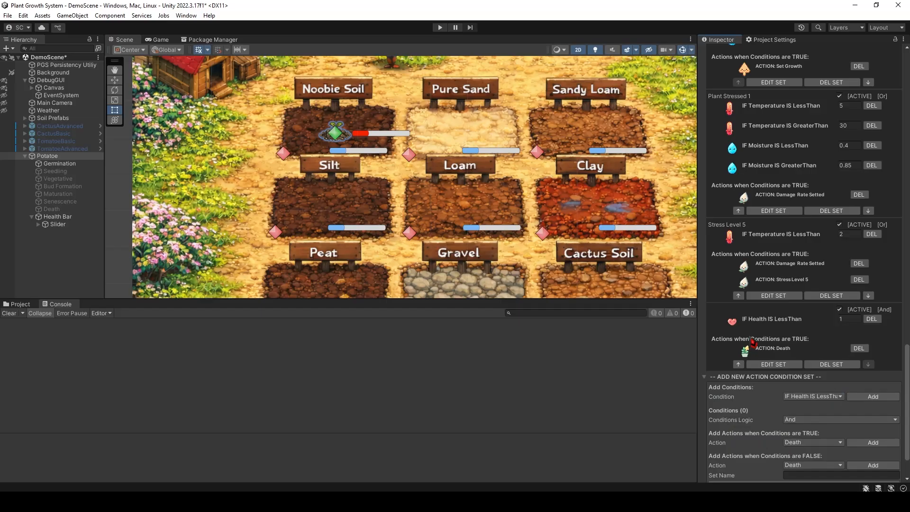
Run the scene in Play mode, switch the weather to Hivern and Hivern Night, and examine the Potatoe's Health and State variables.
click(440, 27)
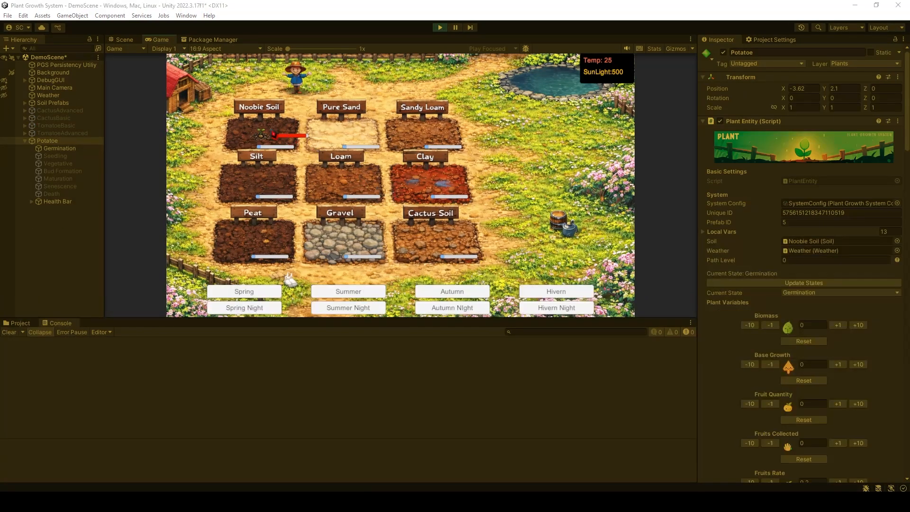
click(575, 294)
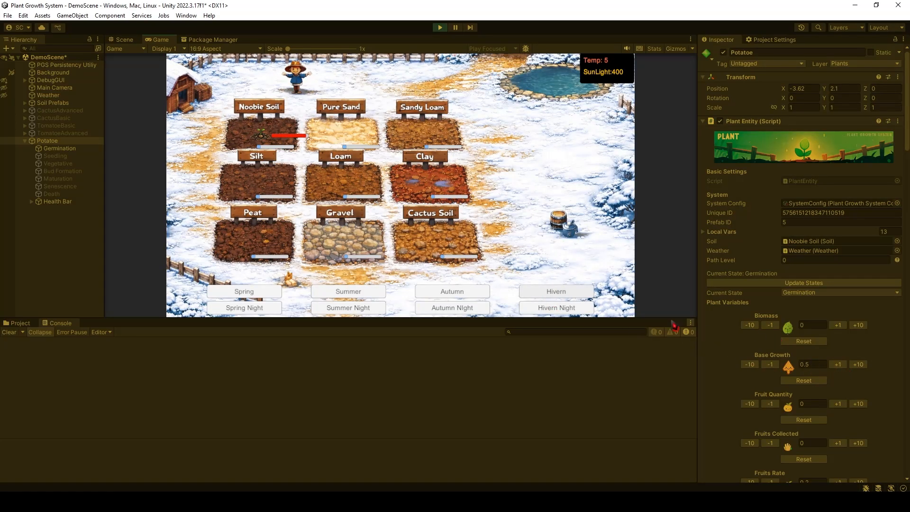
click(567, 309)
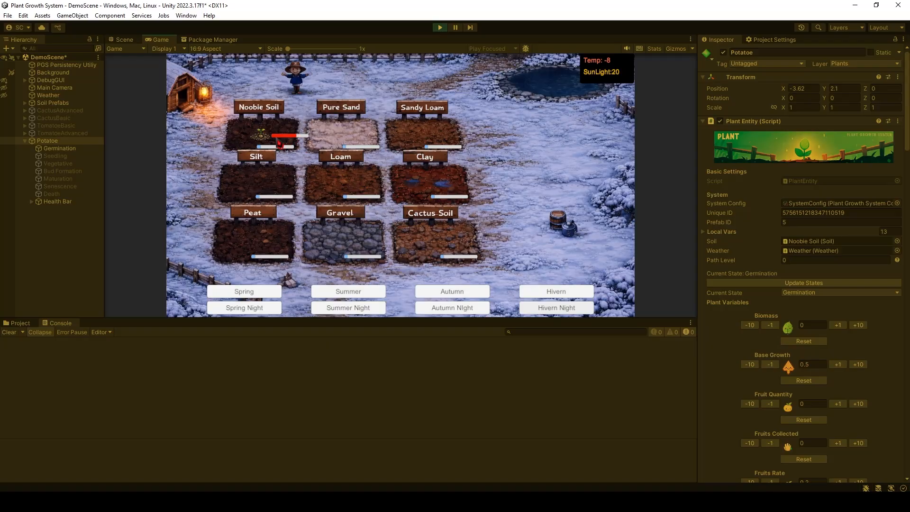
scroll(778, 353, down, 15)
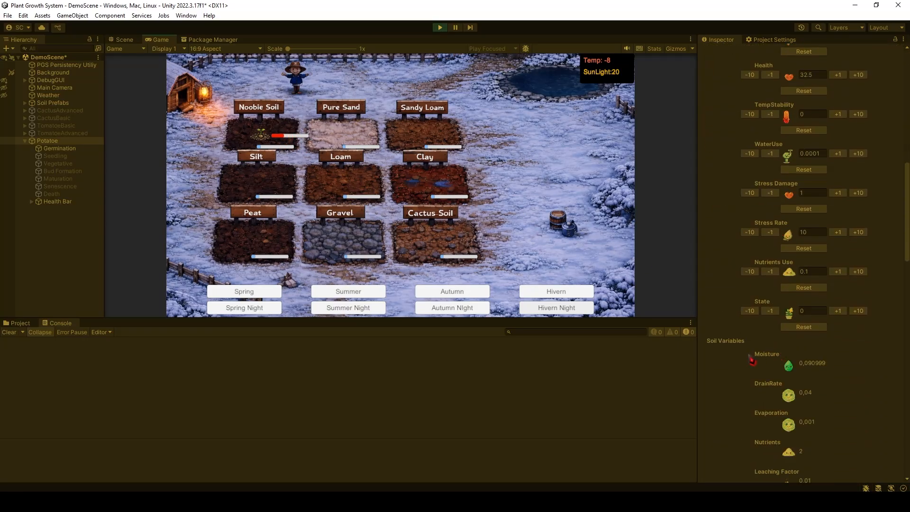
scroll(752, 361, down, 1)
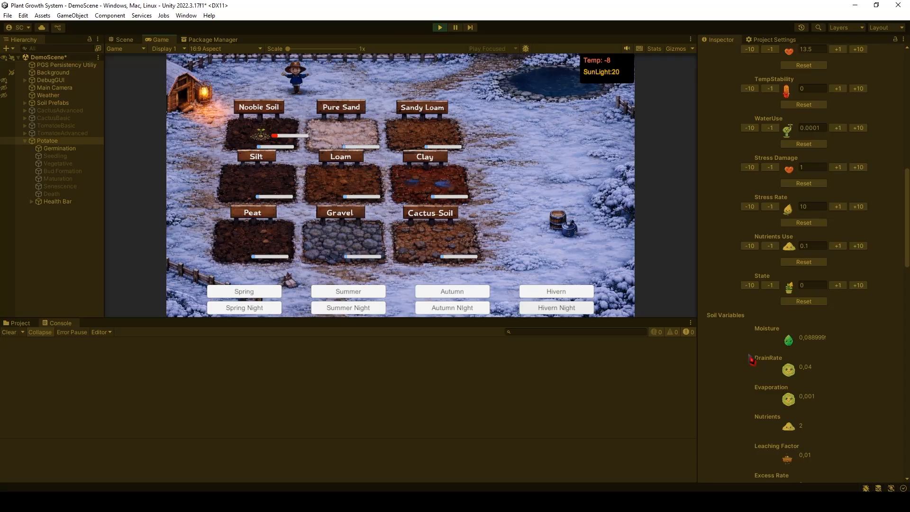